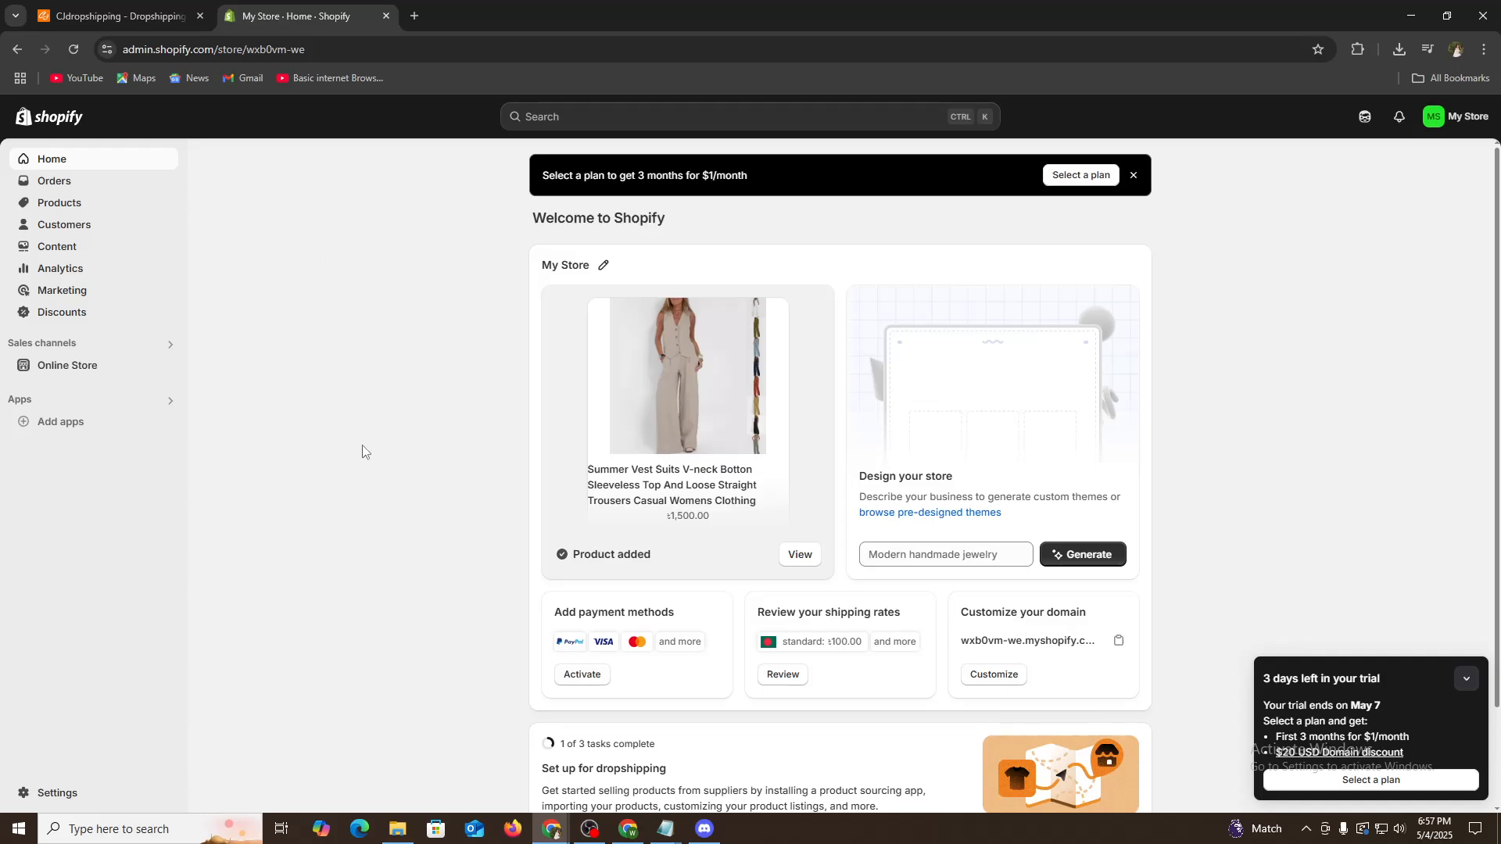
pyautogui.scroll(-2, 454, 488)
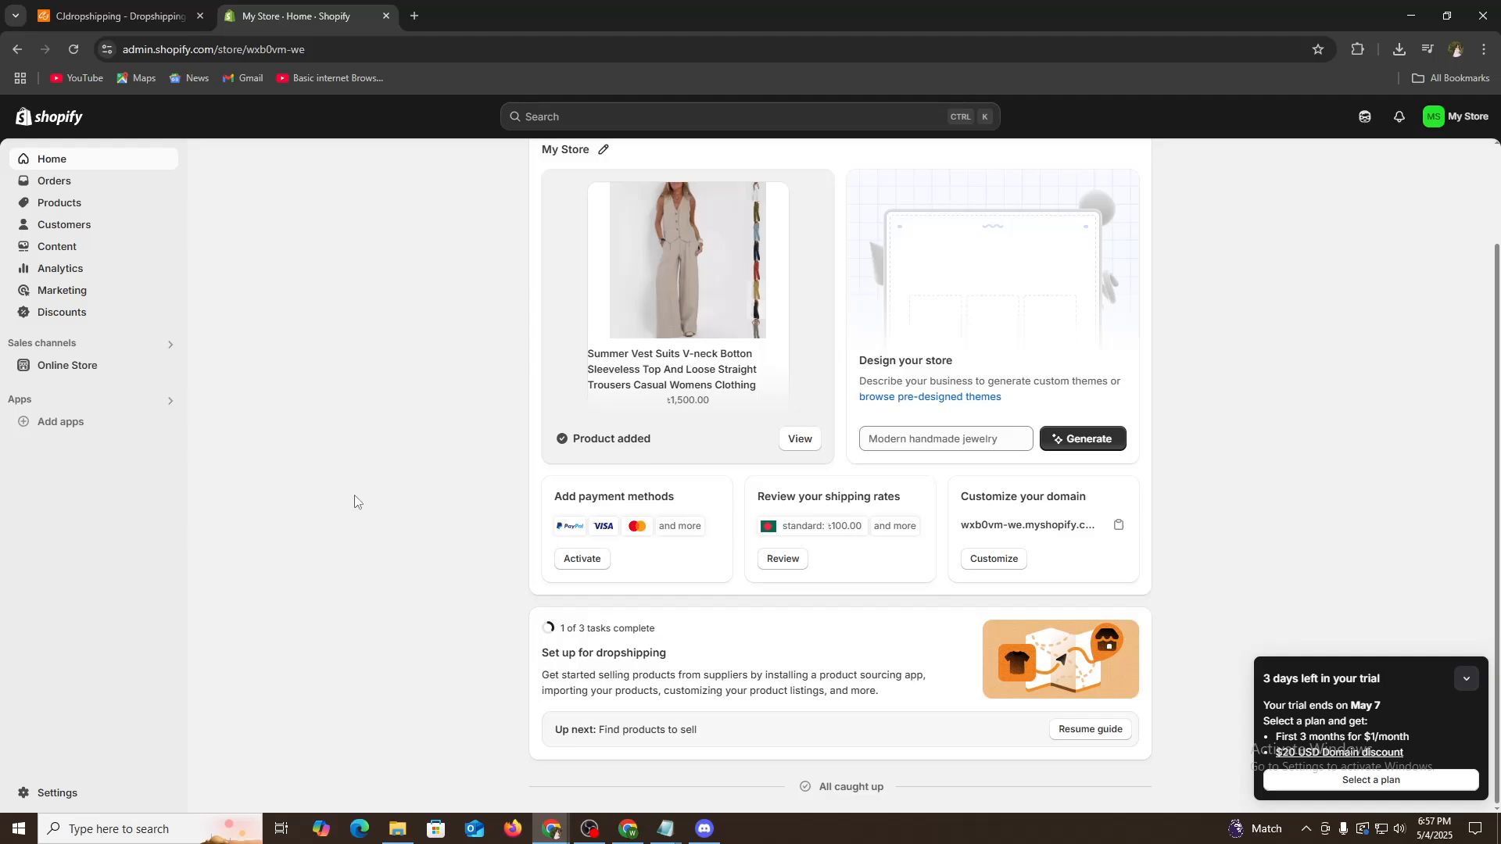
pyautogui.scroll(2, 359, 503)
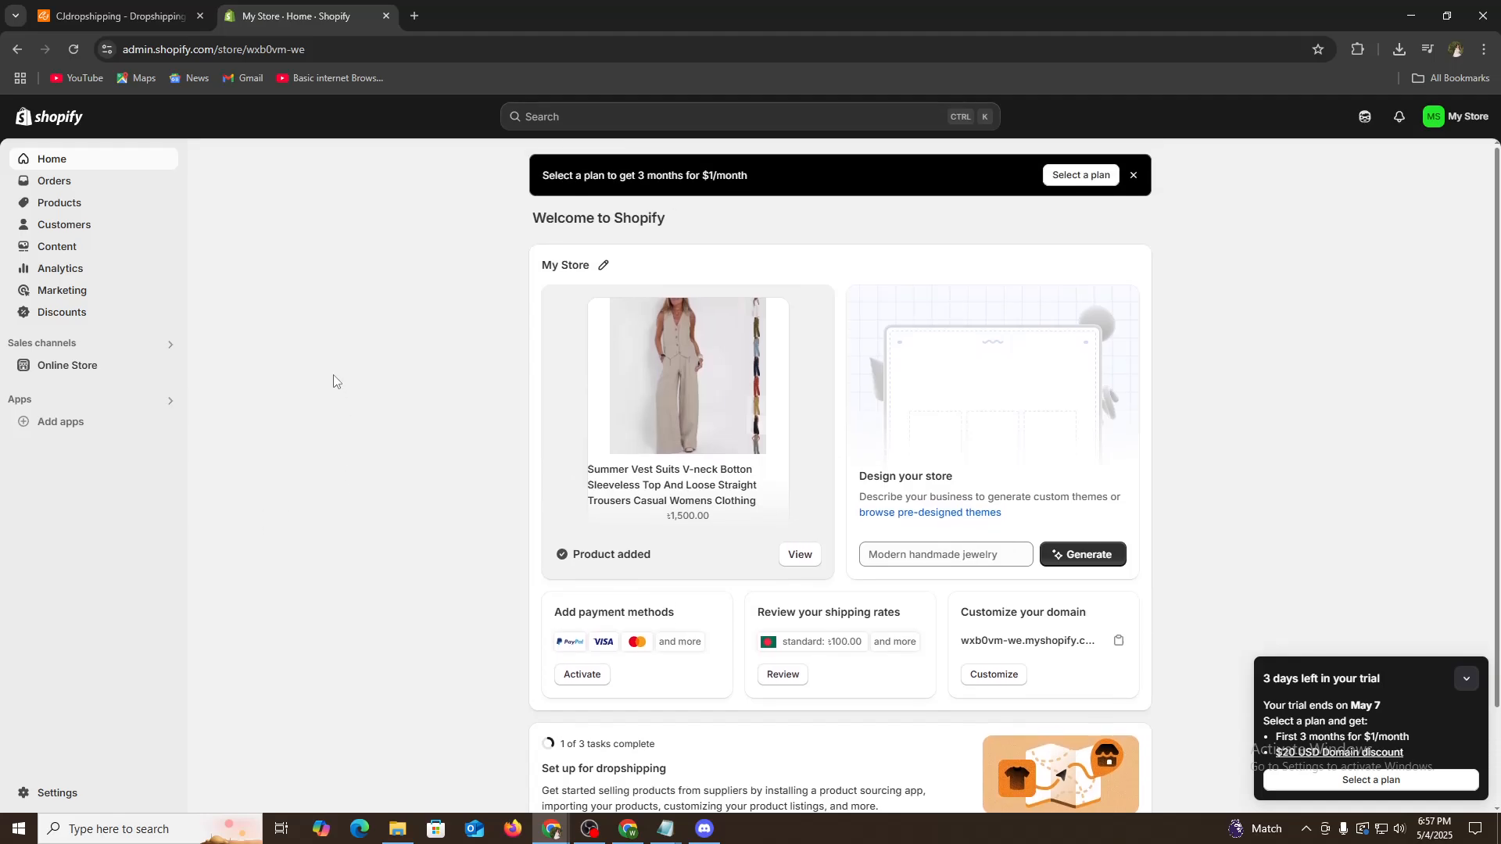
pyautogui.click(117, 15)
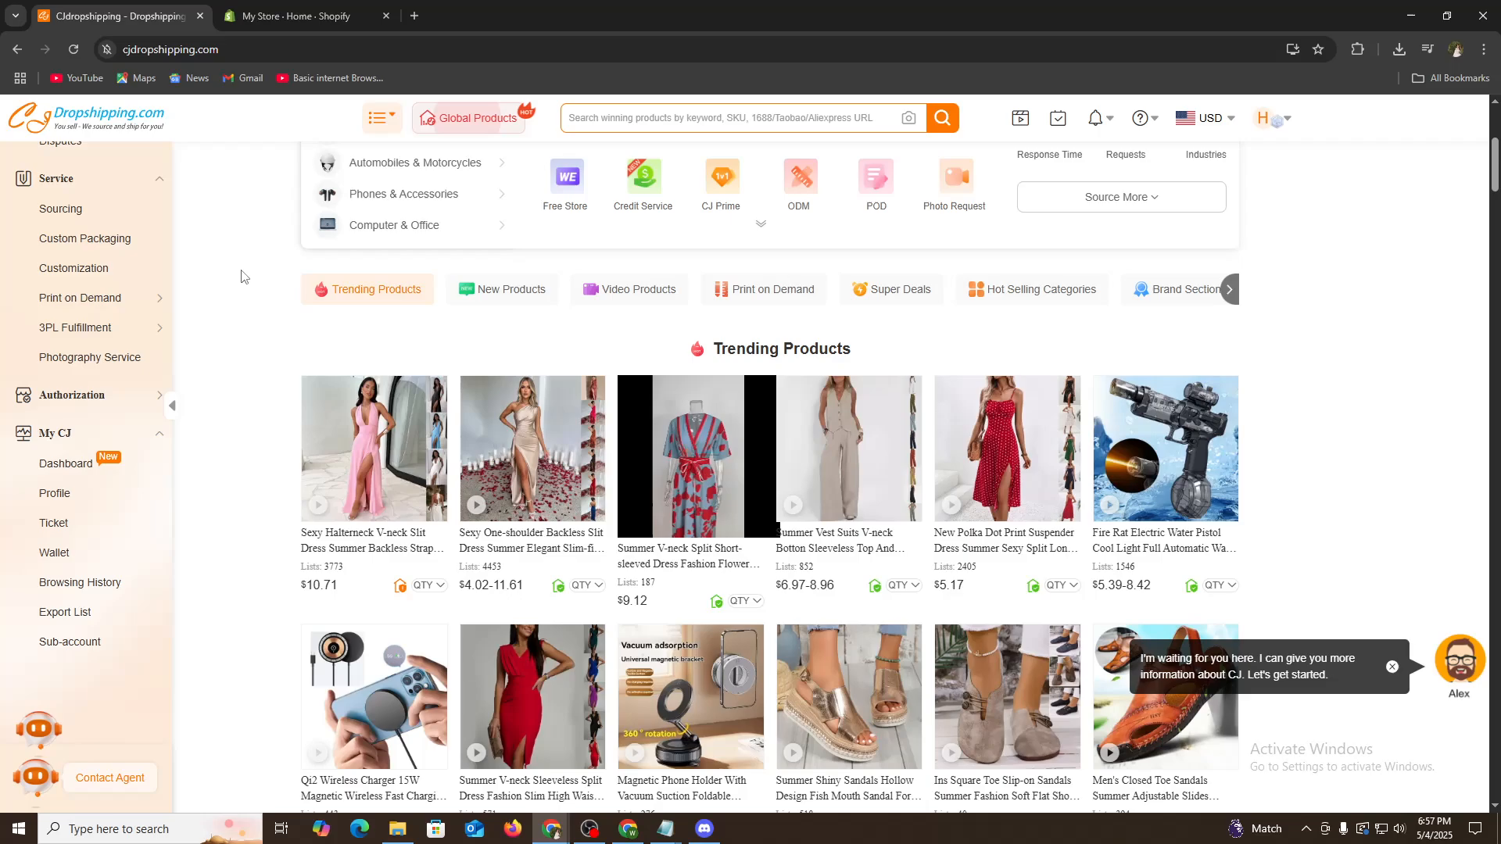
pyautogui.scroll(5, 250, 335)
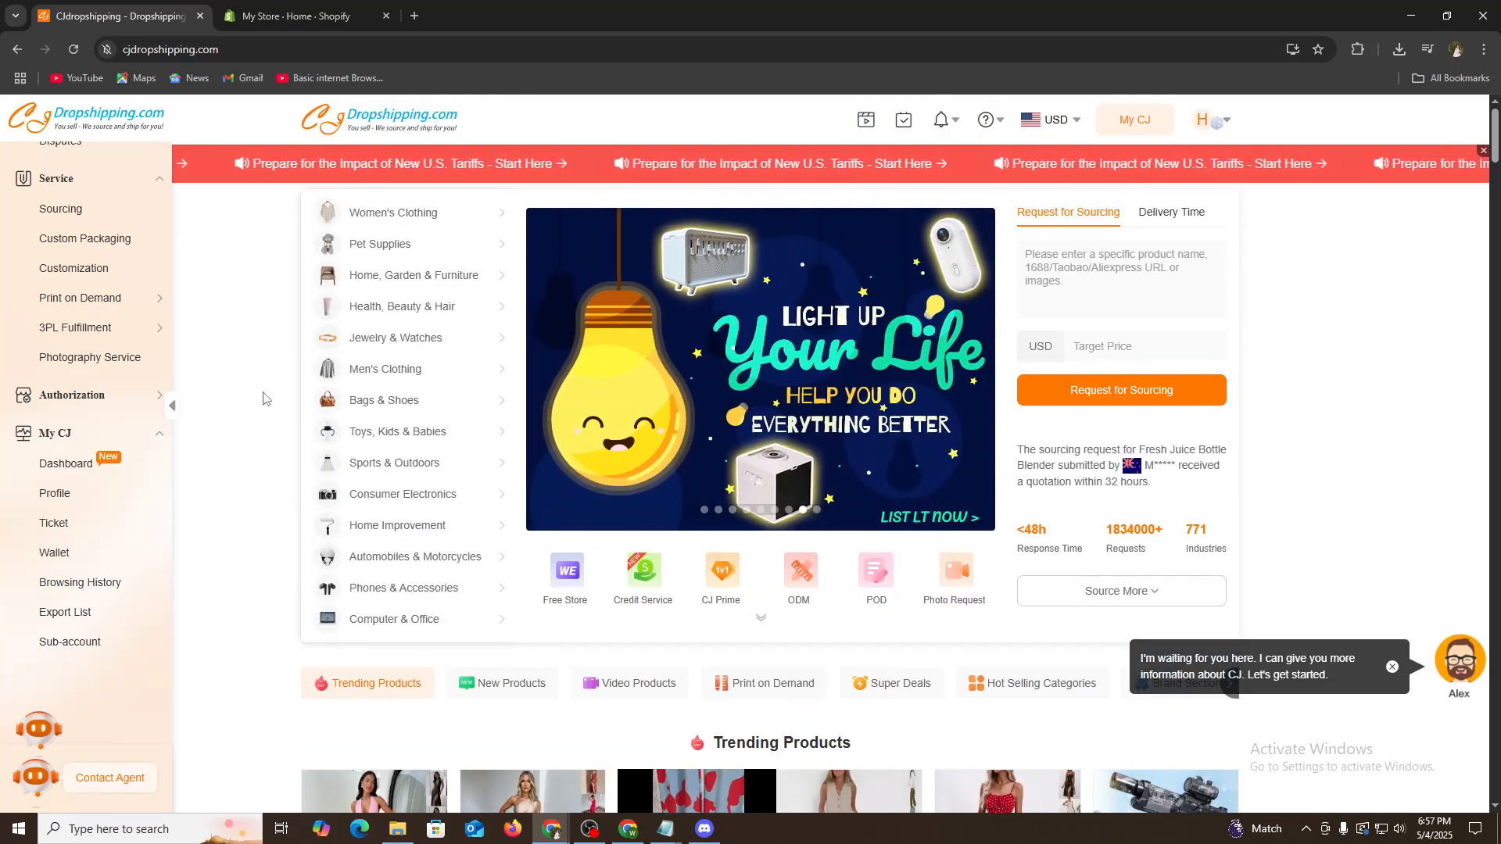
pyautogui.scroll(-3, 262, 398)
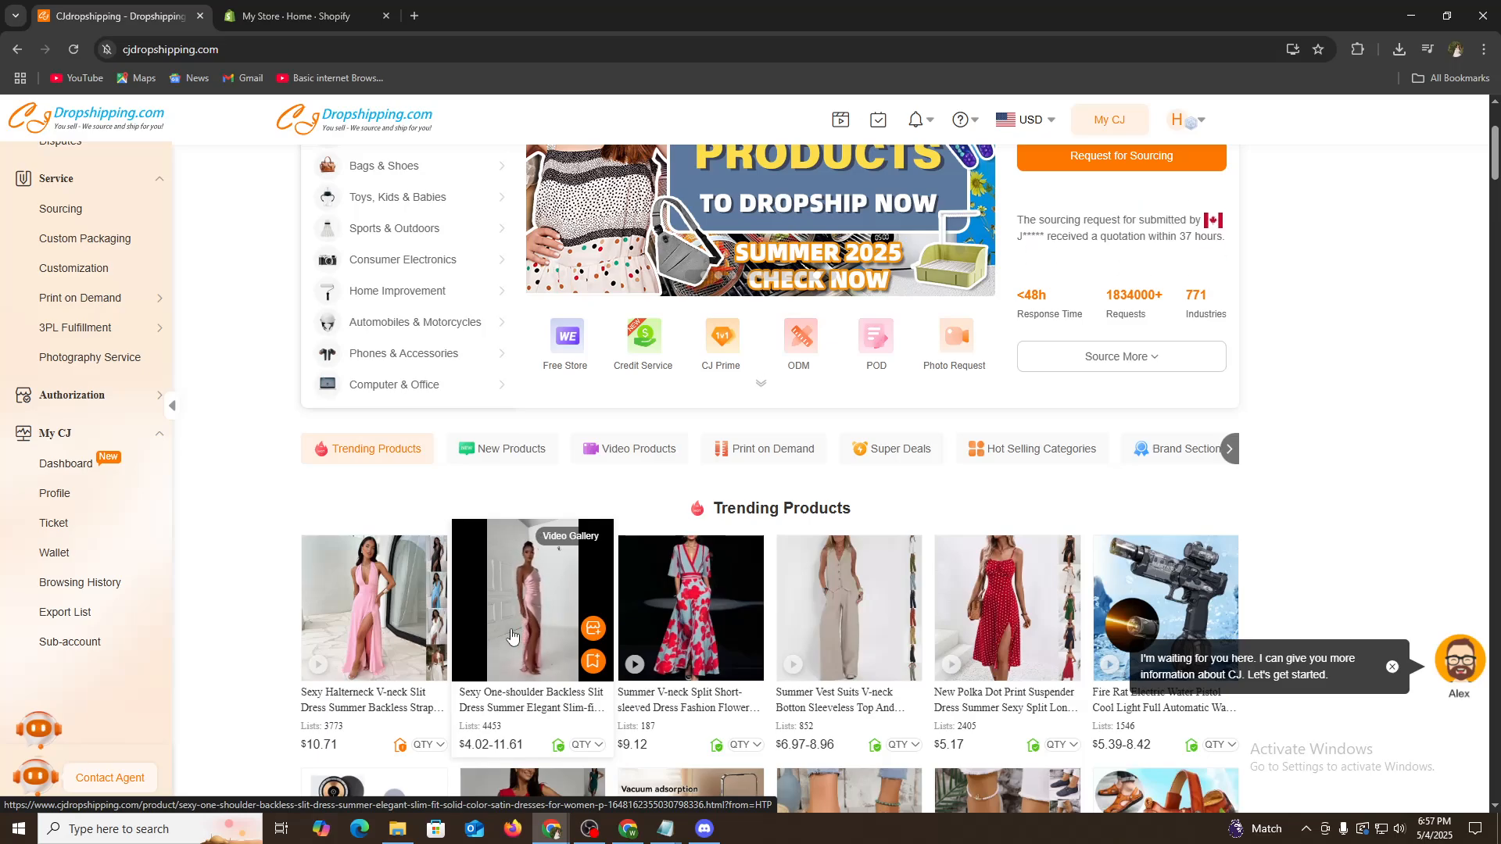
pyautogui.scroll(3, 512, 635)
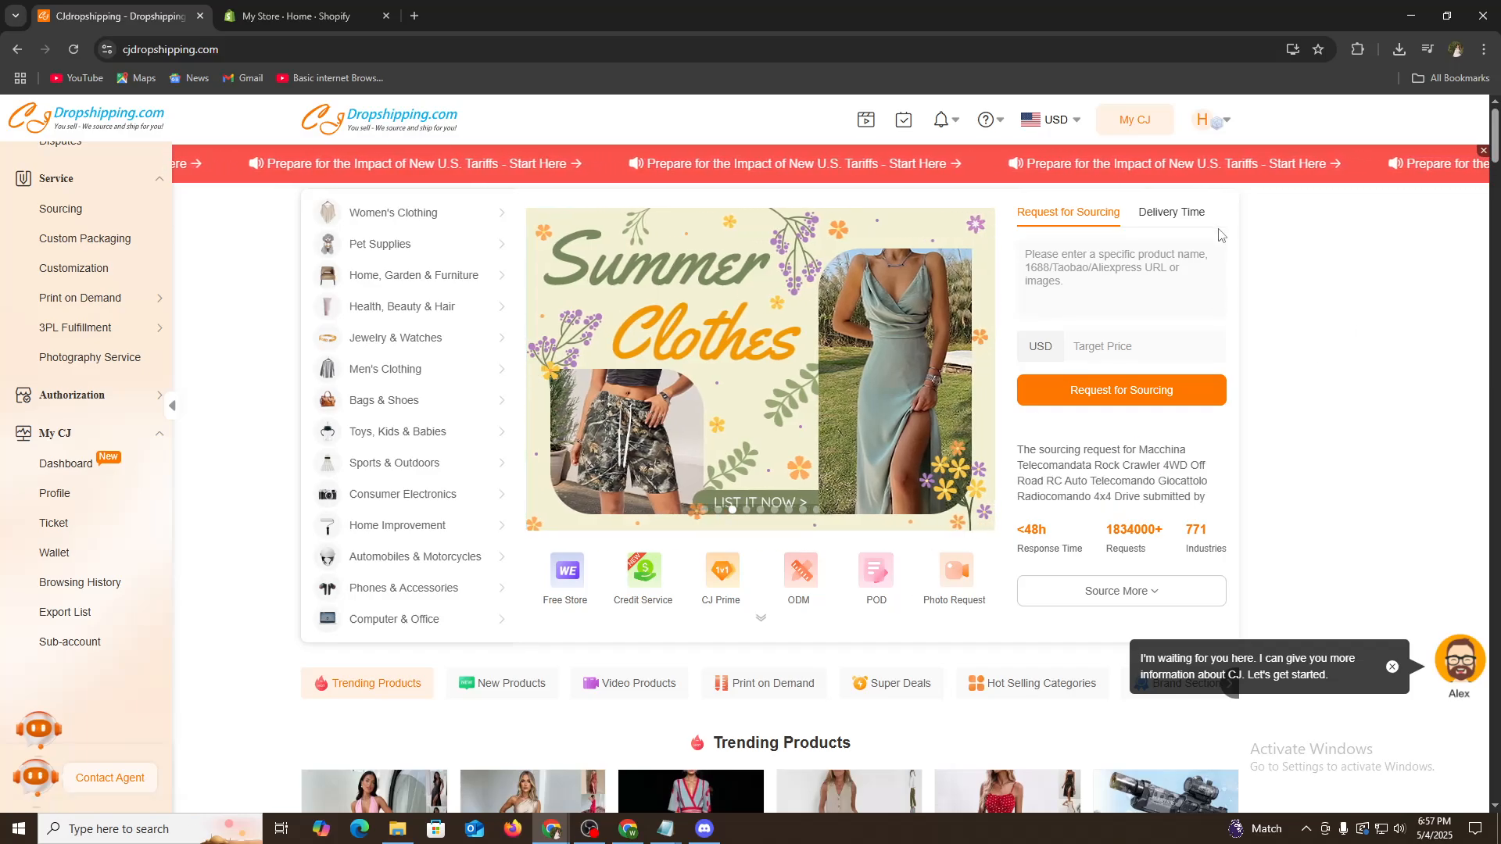
pyautogui.moveTo(1224, 123)
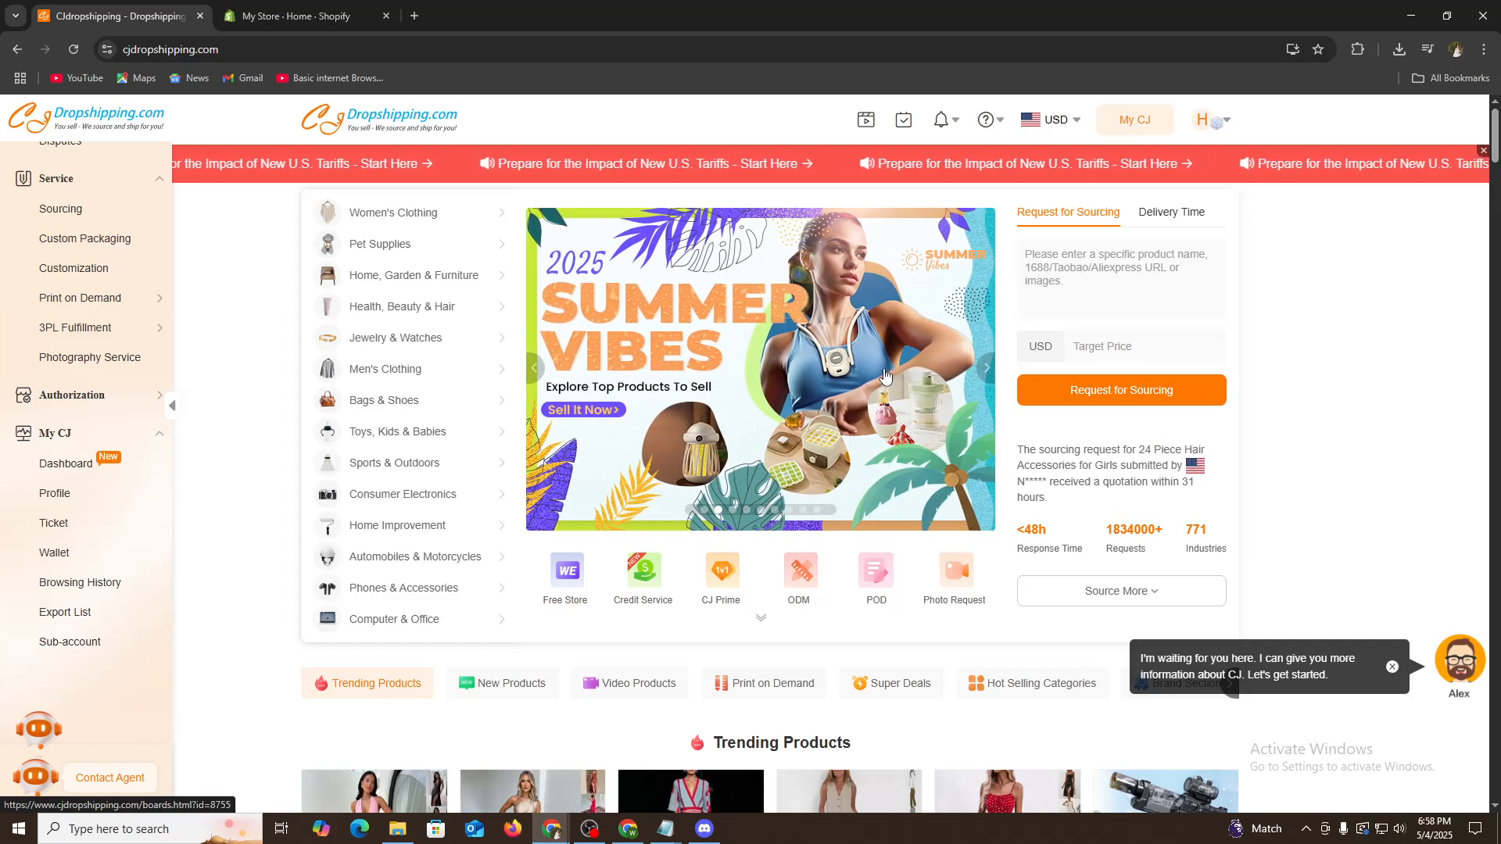
# - Return to the Shopify admin and open the Shopify App Store from the add-apps recommendations
pyautogui.click(297, 12)
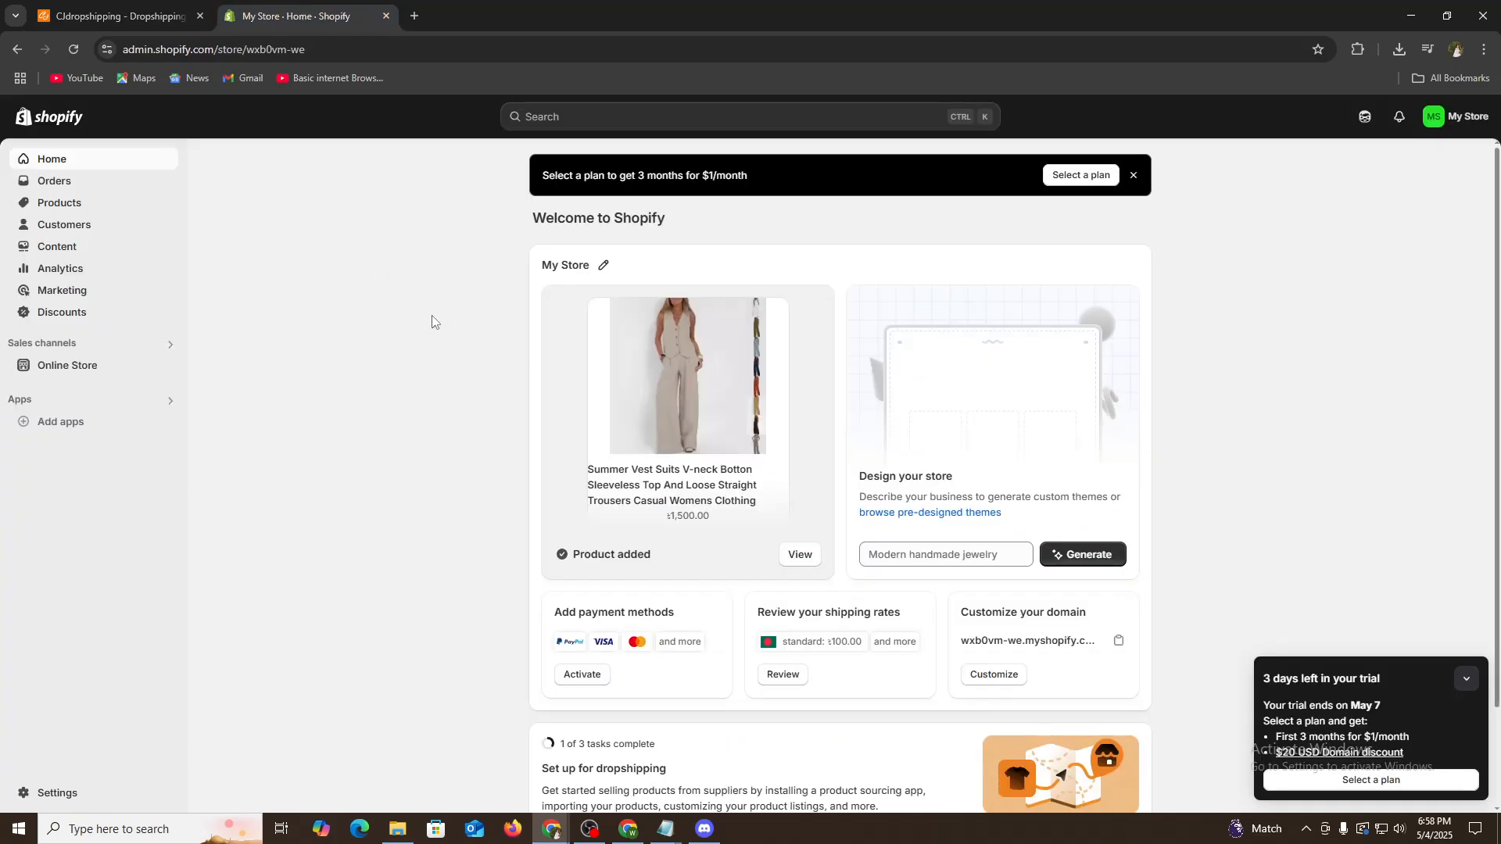
pyautogui.click(70, 432)
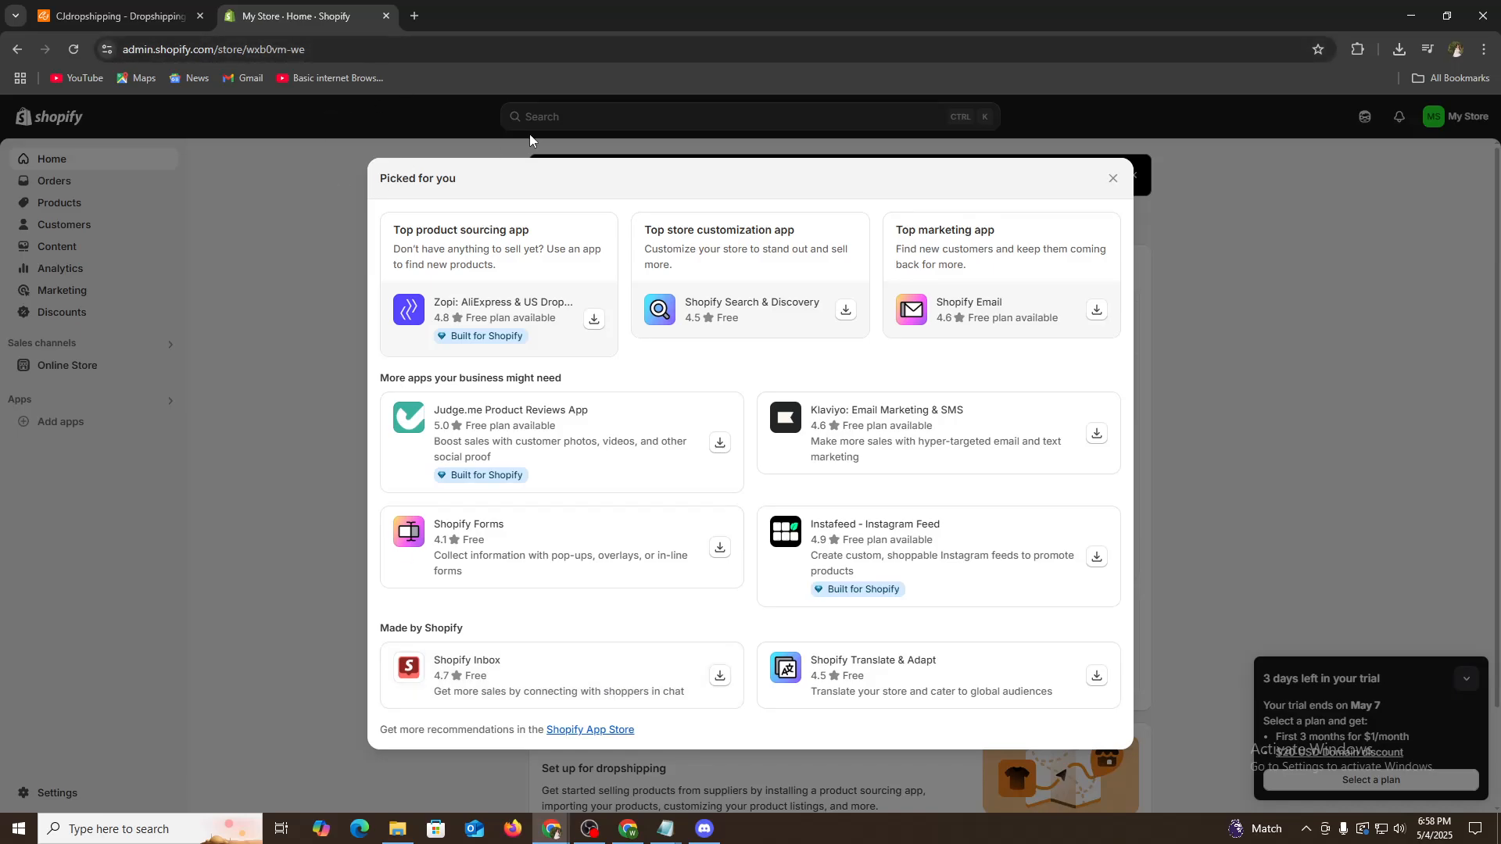
pyautogui.click(611, 734)
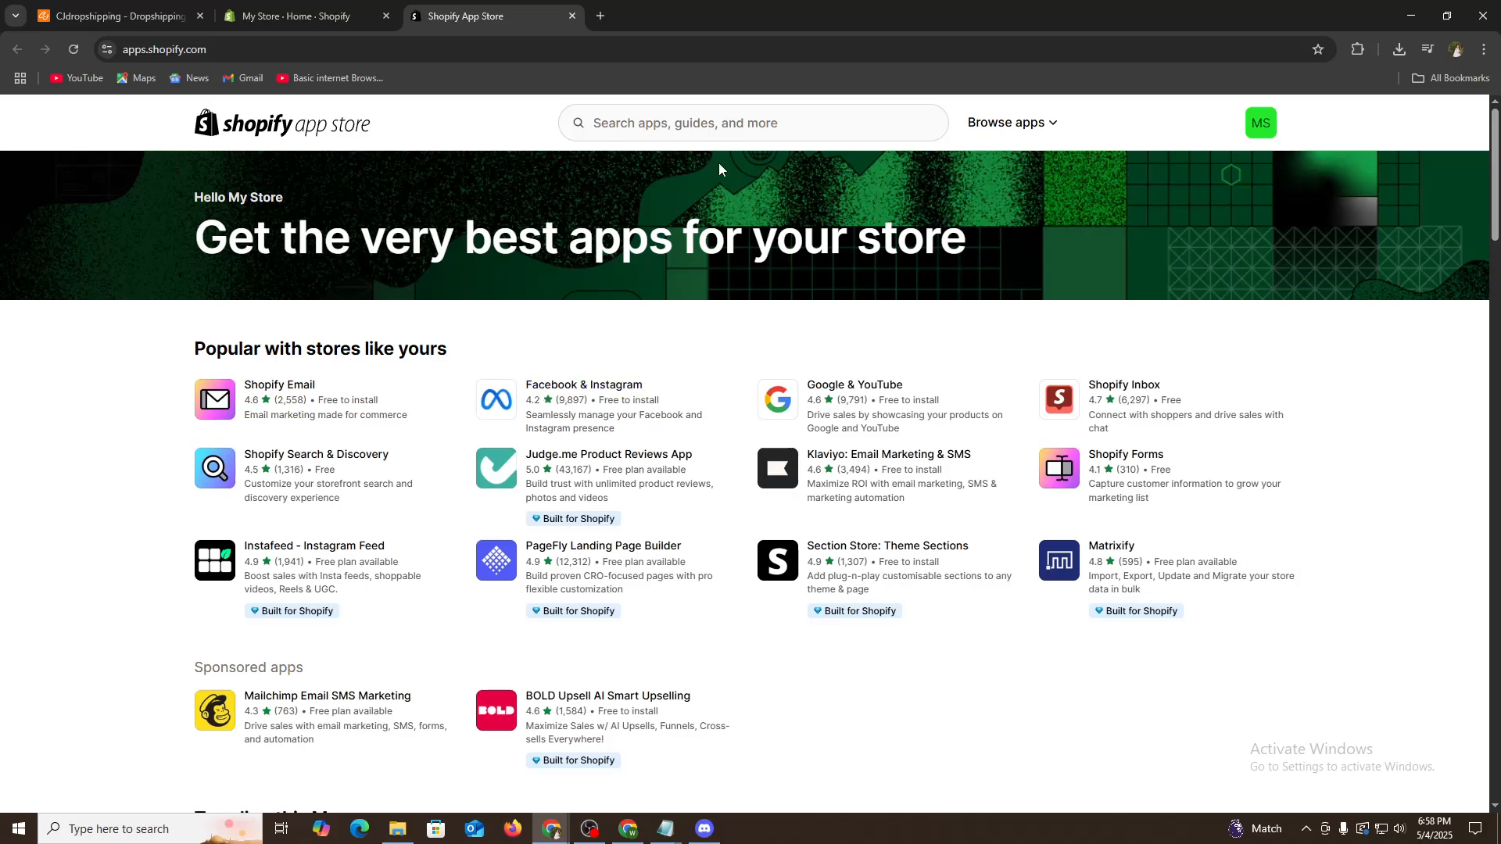
# - Search the Shopify App Store for Cjdropshipping using the suggested search term
pyautogui.click(117, 51)
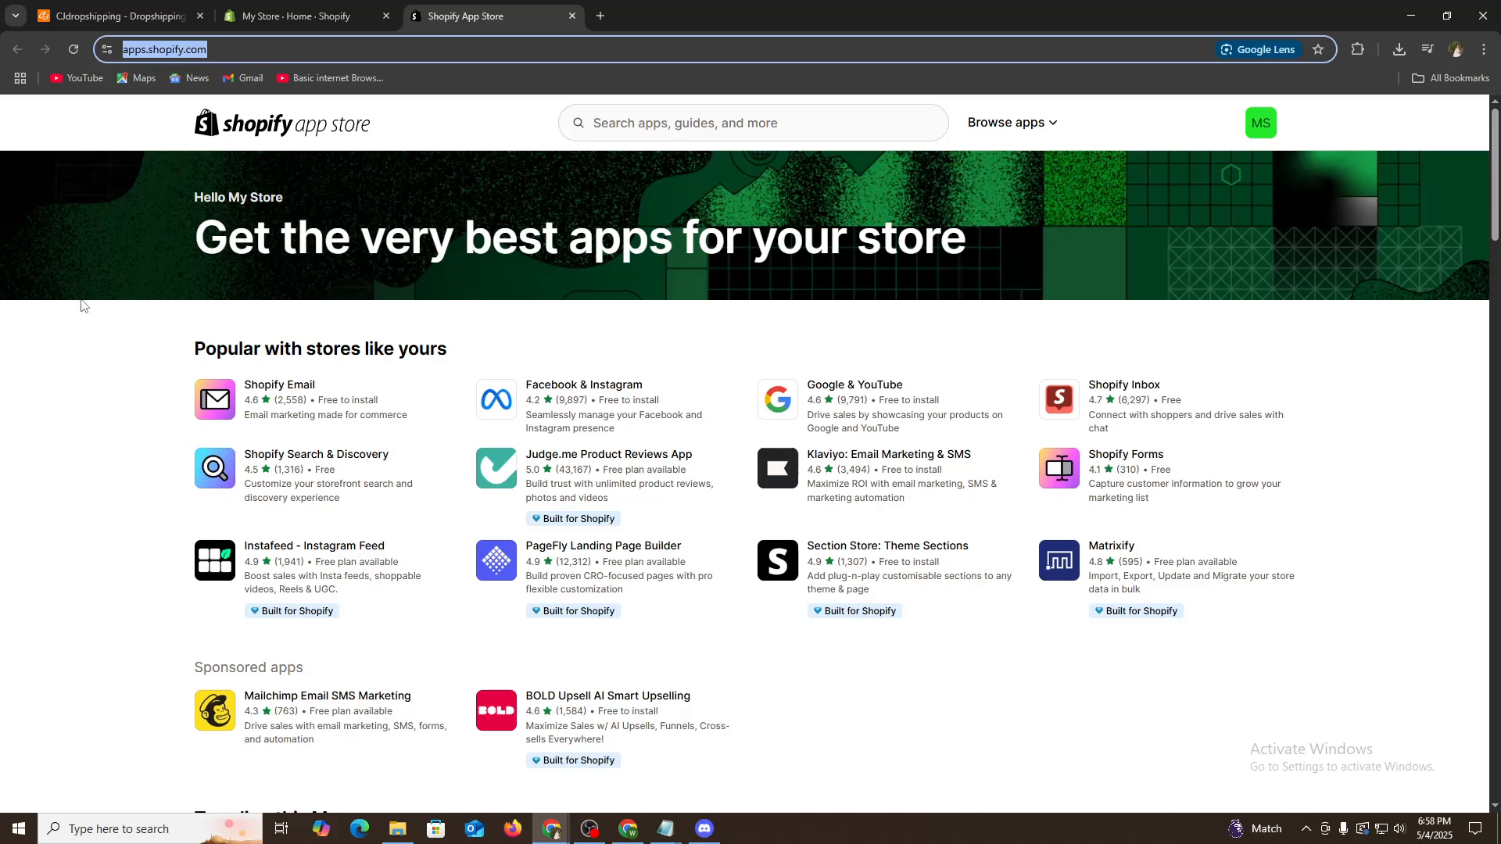
pyautogui.click(636, 120)
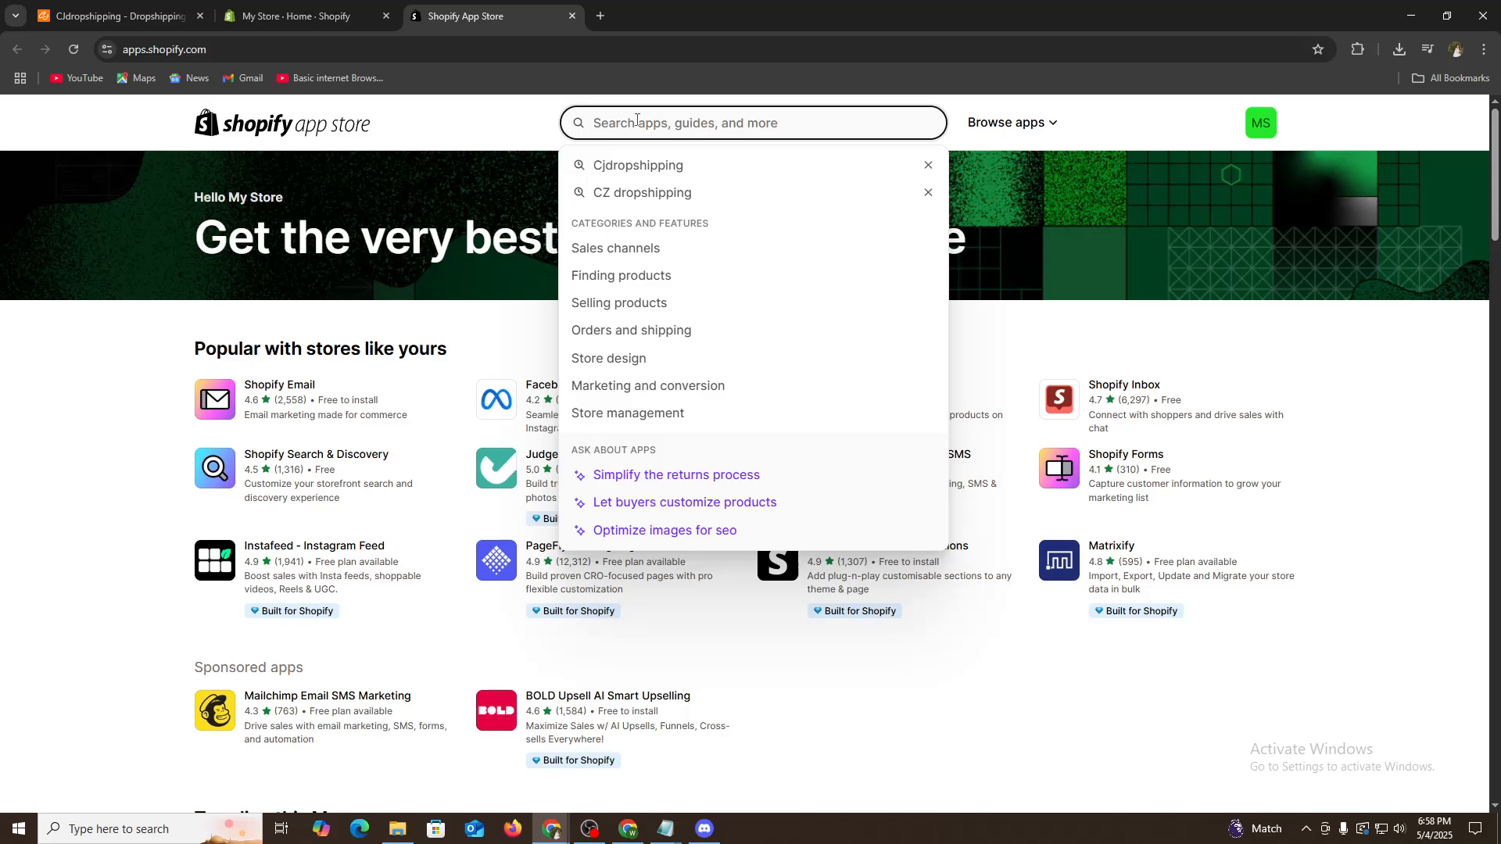
pyautogui.write('Cj')
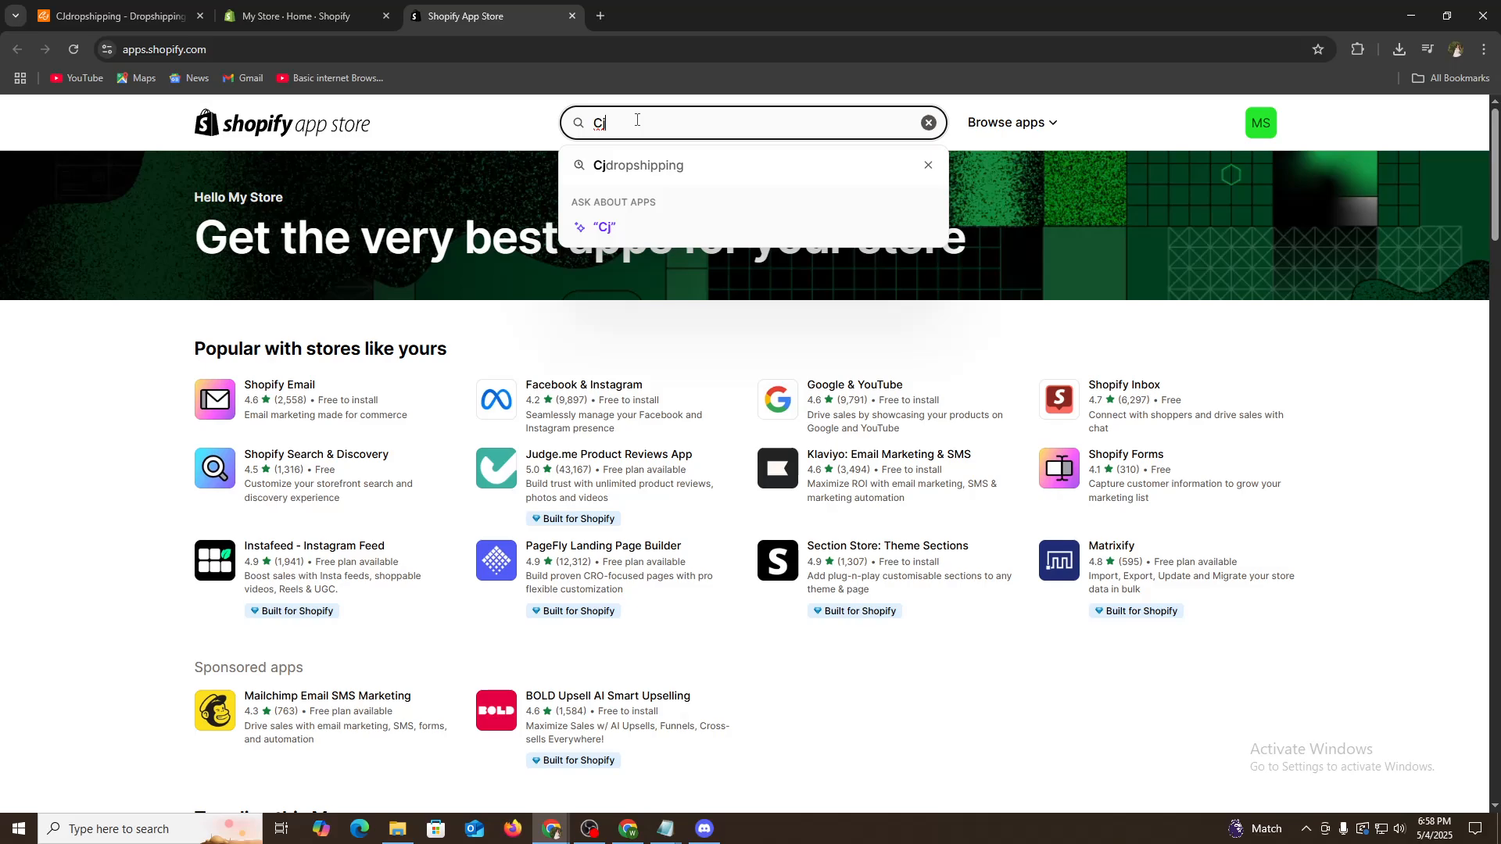
pyautogui.click(670, 171)
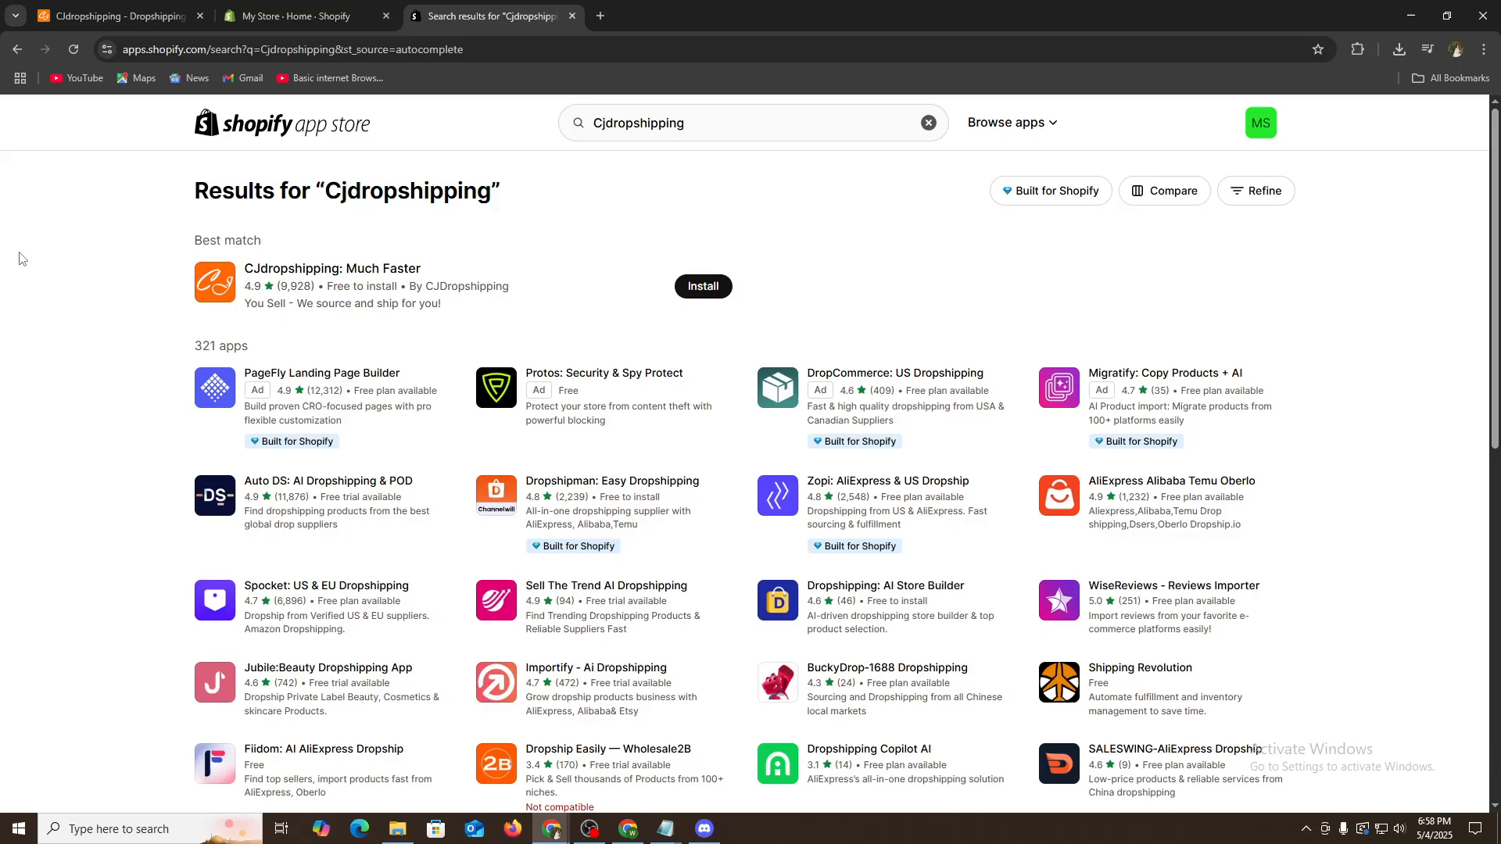
# - Install the CJdropshipping: Much Faster app and approve its data access permissions
pyautogui.tripleClick(225, 243)
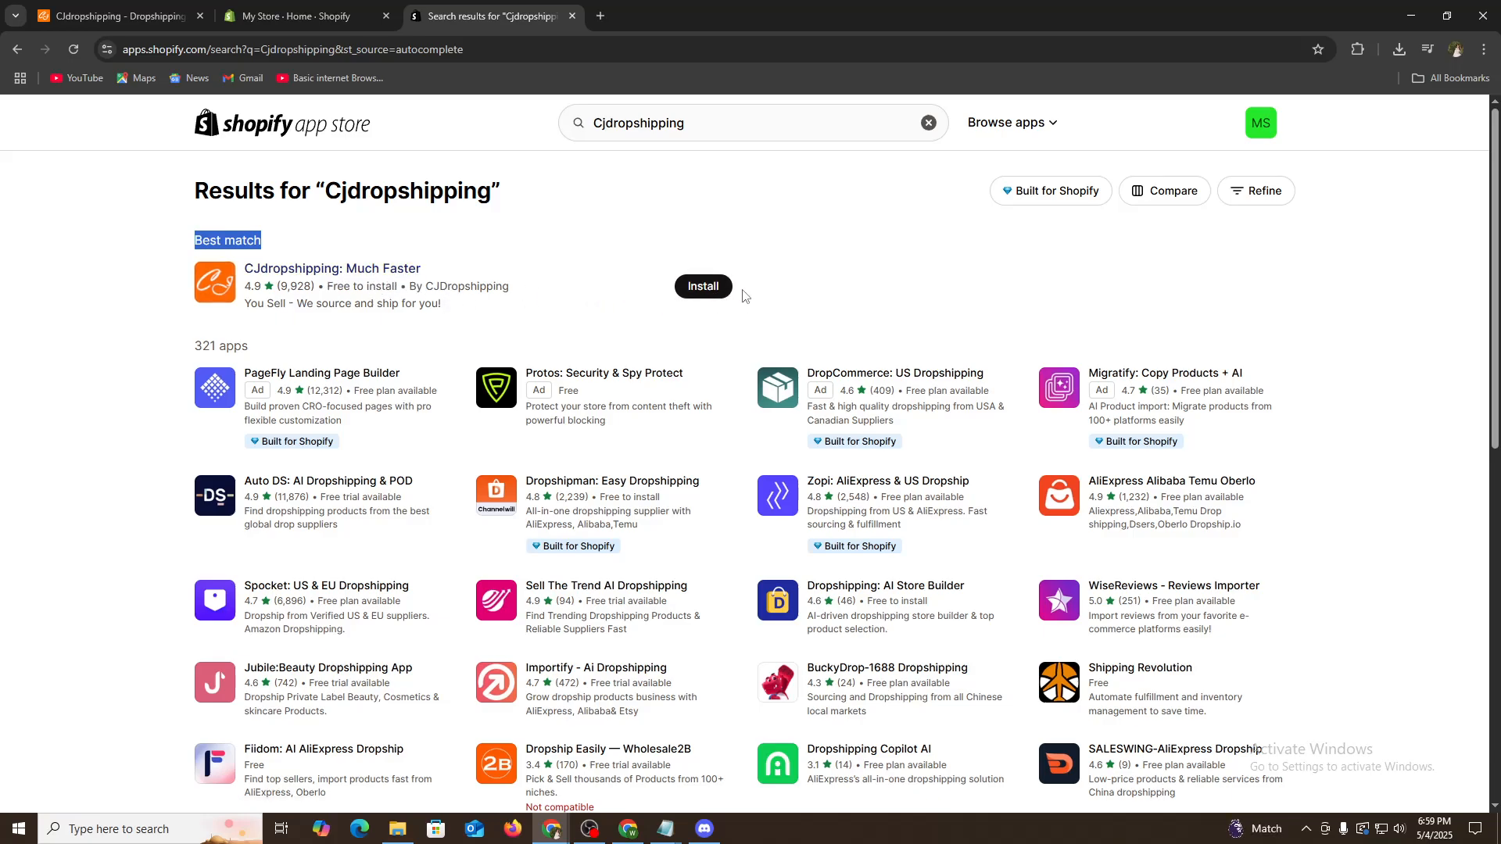
pyautogui.click(705, 287)
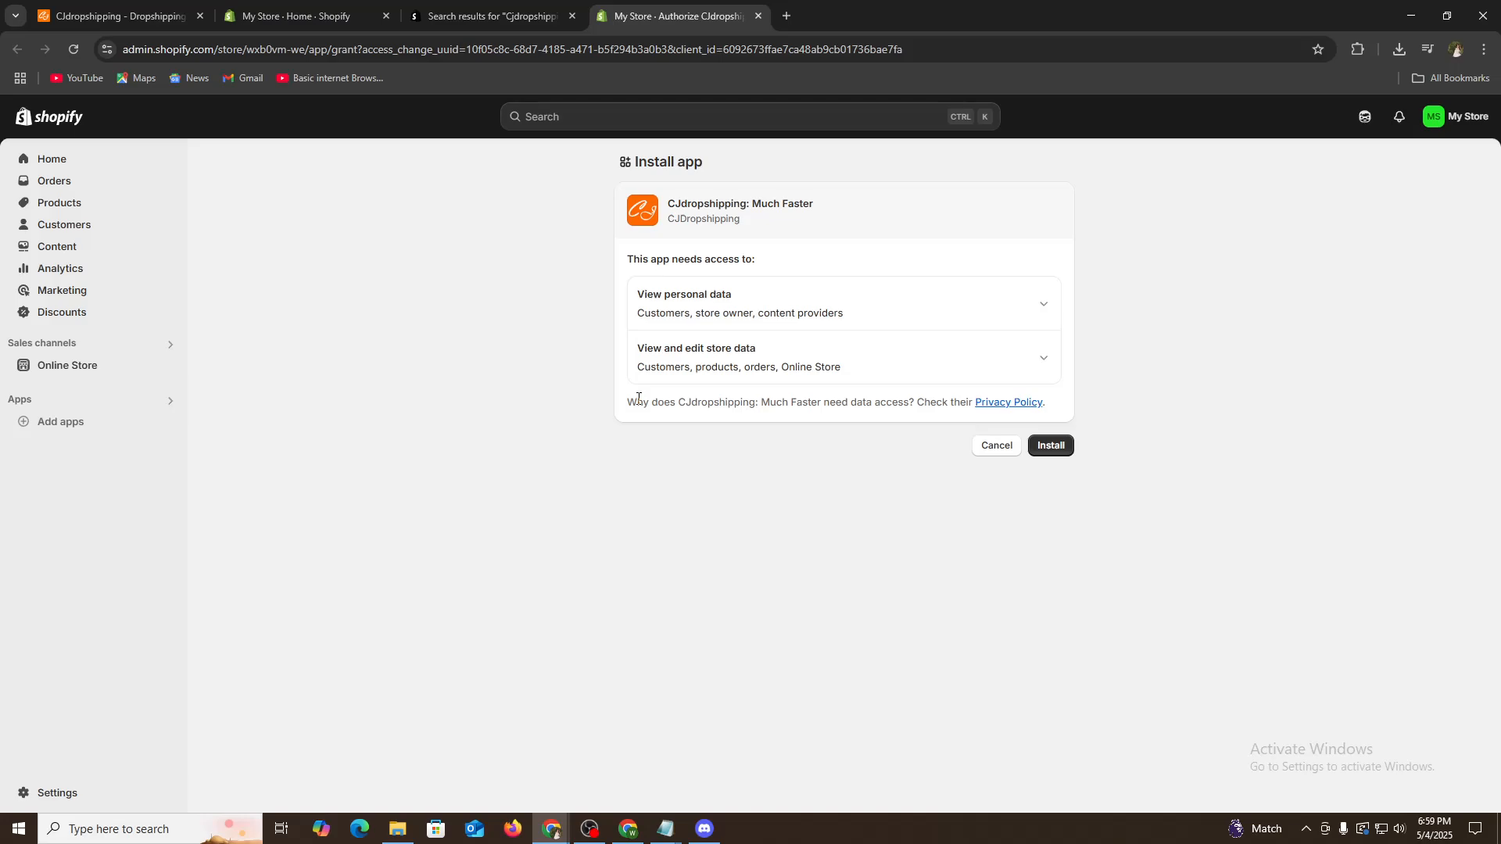
pyautogui.click(1054, 444)
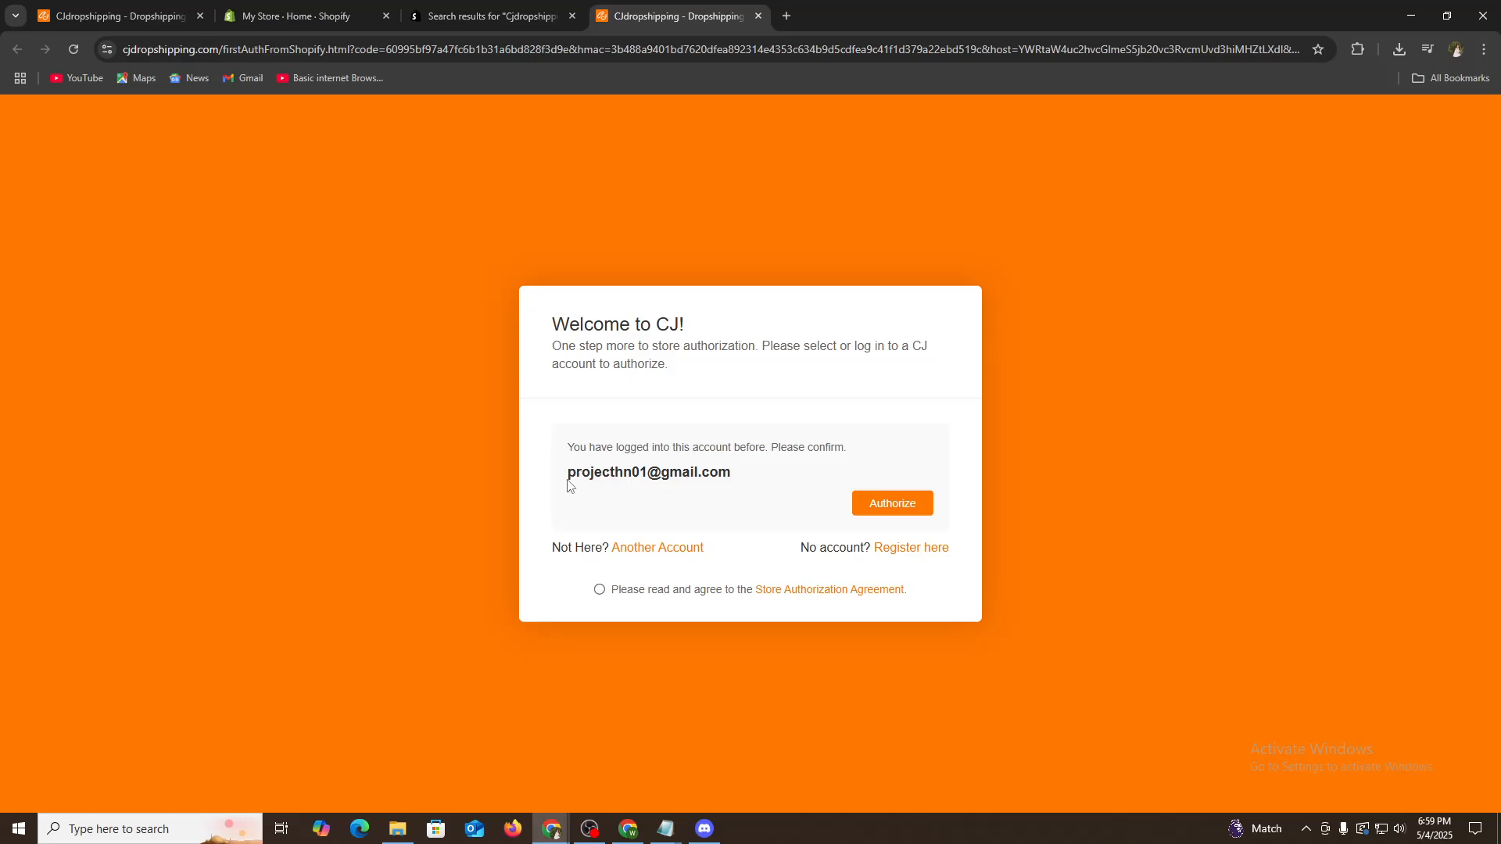
# - Authorize the store with the previously logged-in CJ account and confirm the Store Authorization Agreement
pyautogui.moveTo(573, 476); pyautogui.dragTo(741, 495)
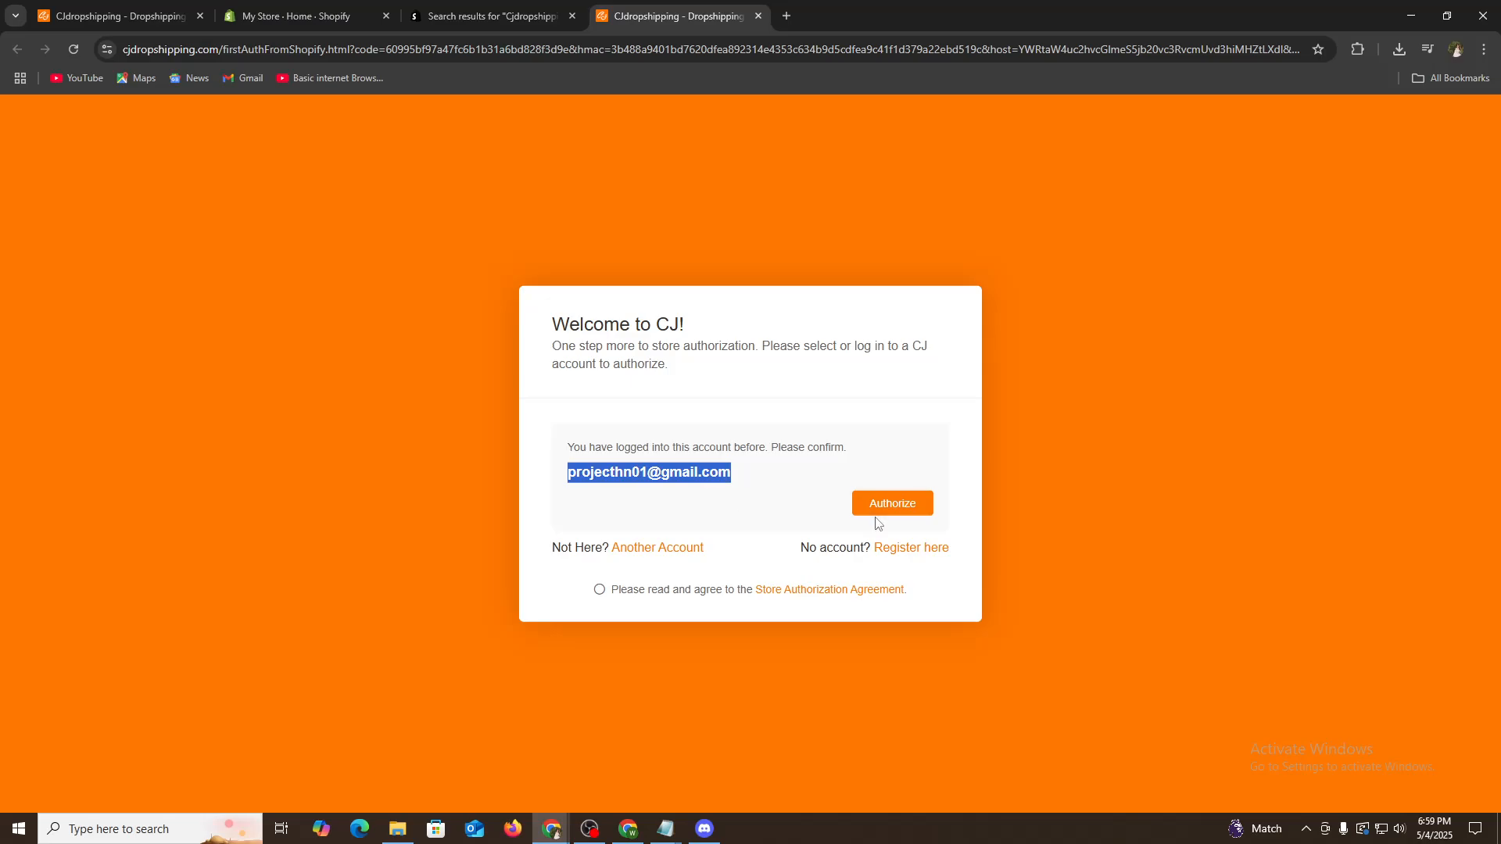
pyautogui.click(896, 509)
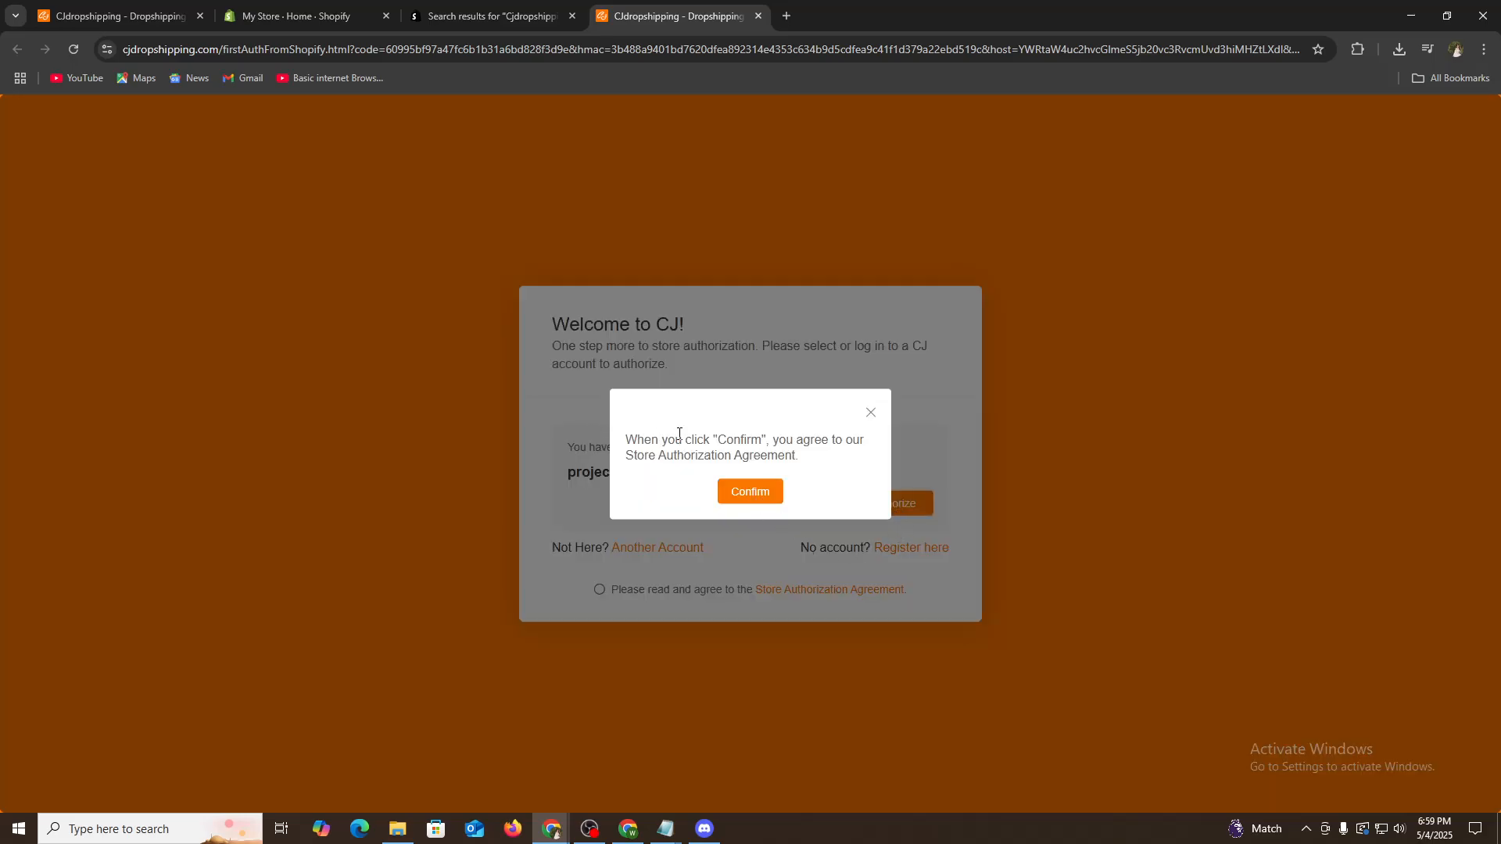
pyautogui.click(748, 501)
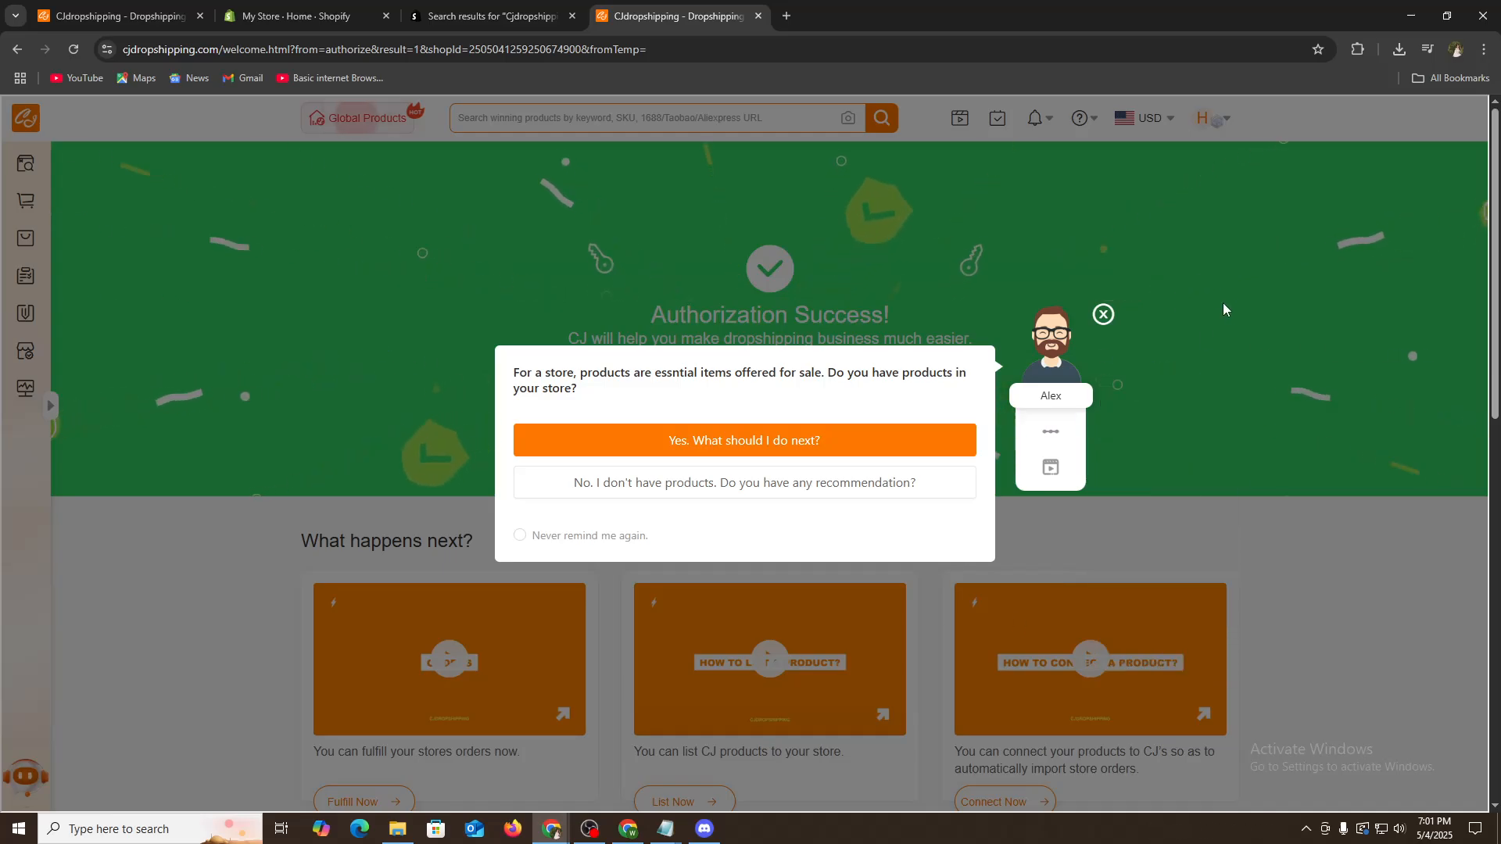
# - Dismiss the product question popup and look over the CJ authorization success page
pyautogui.click(1103, 315)
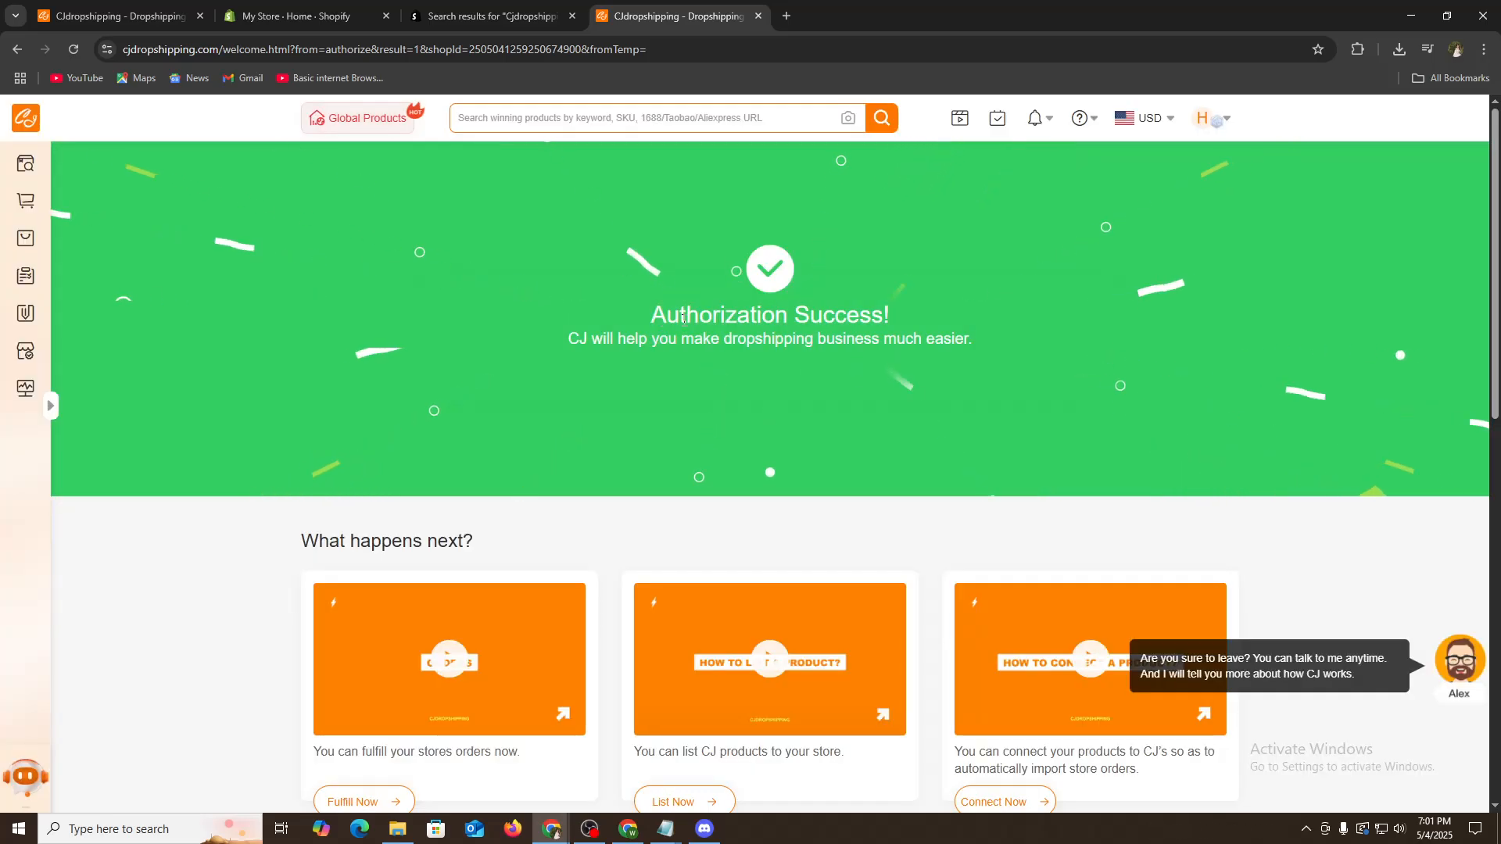
pyautogui.moveTo(657, 315); pyautogui.dragTo(904, 313)
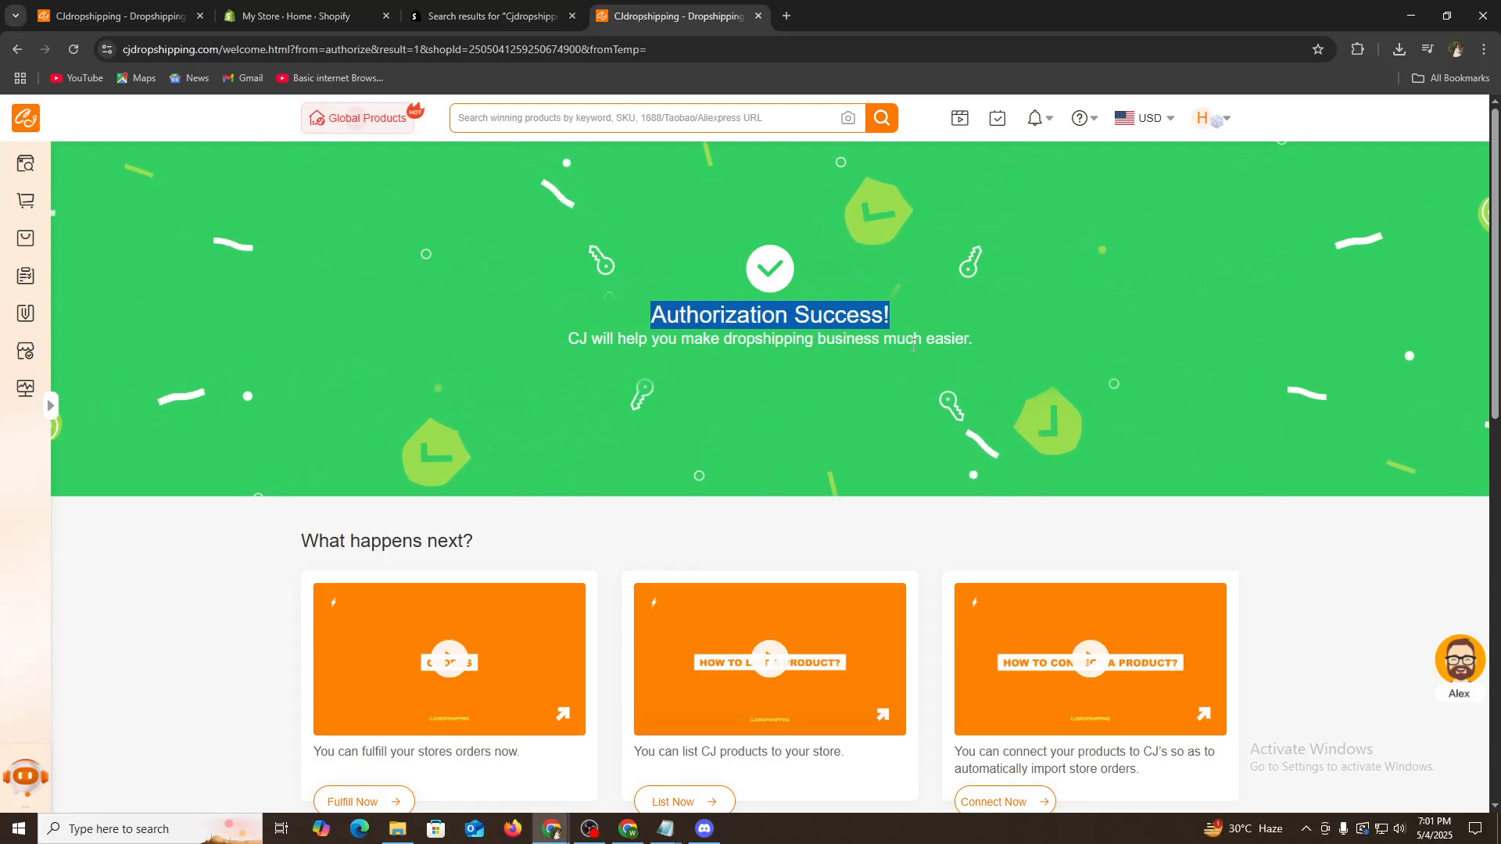
pyautogui.scroll(-9, 1022, 513)
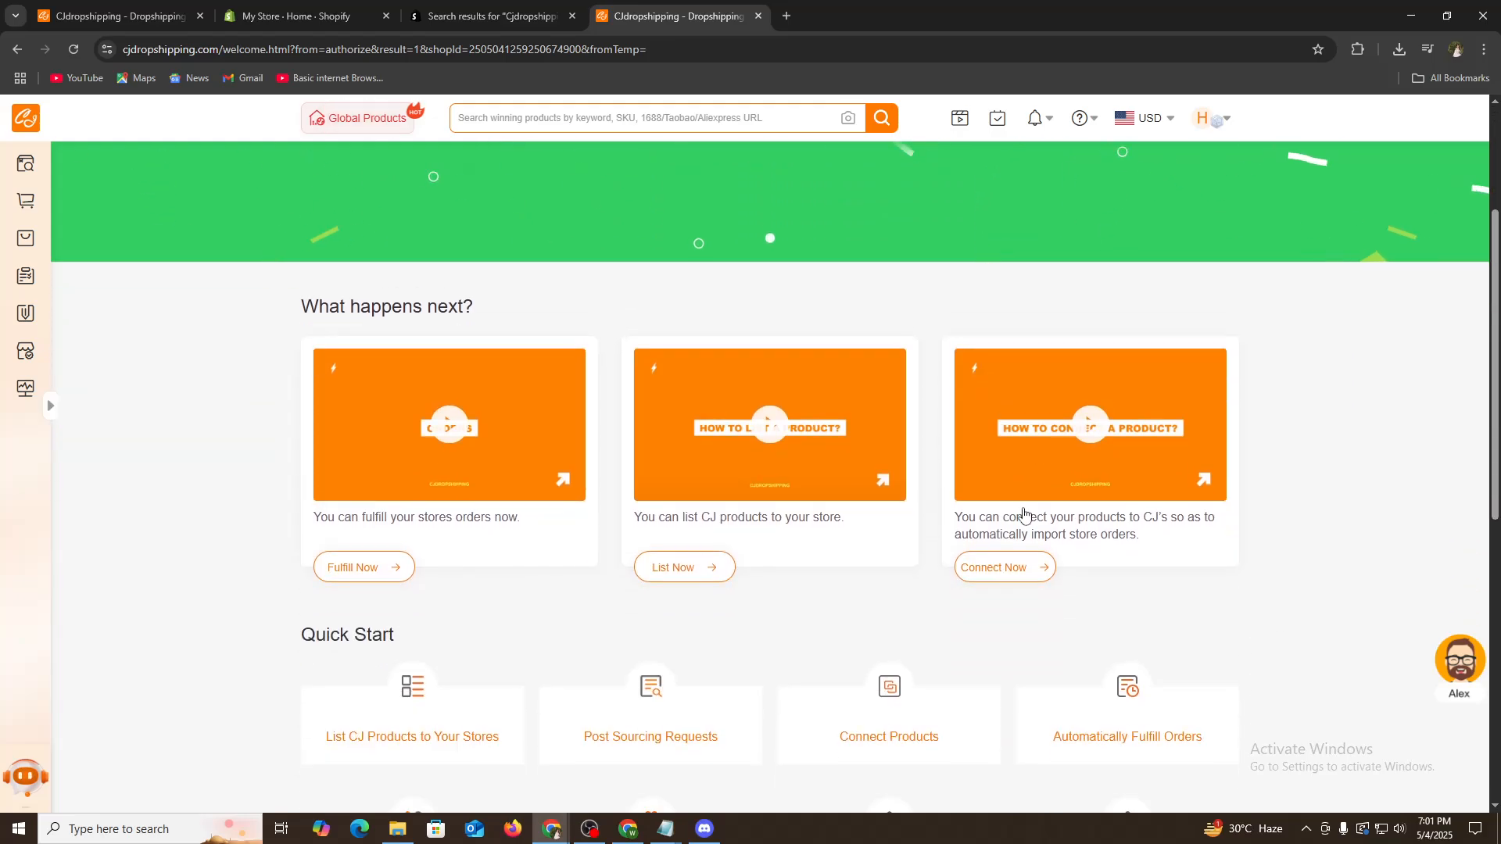
pyautogui.scroll(6, 1029, 613)
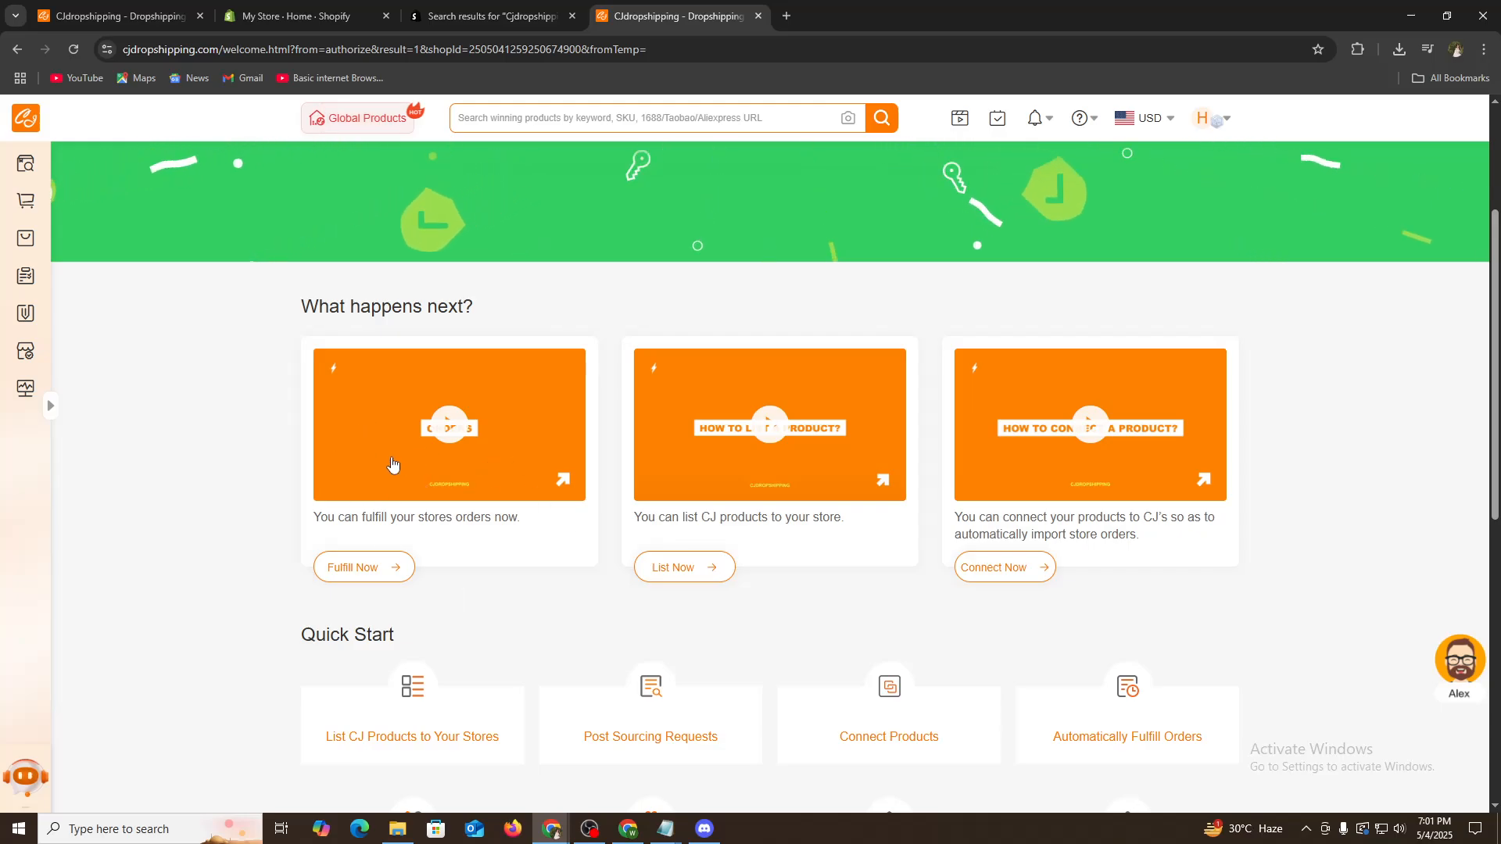
pyautogui.scroll(2, 588, 579)
pyautogui.scroll(1, 588, 578)
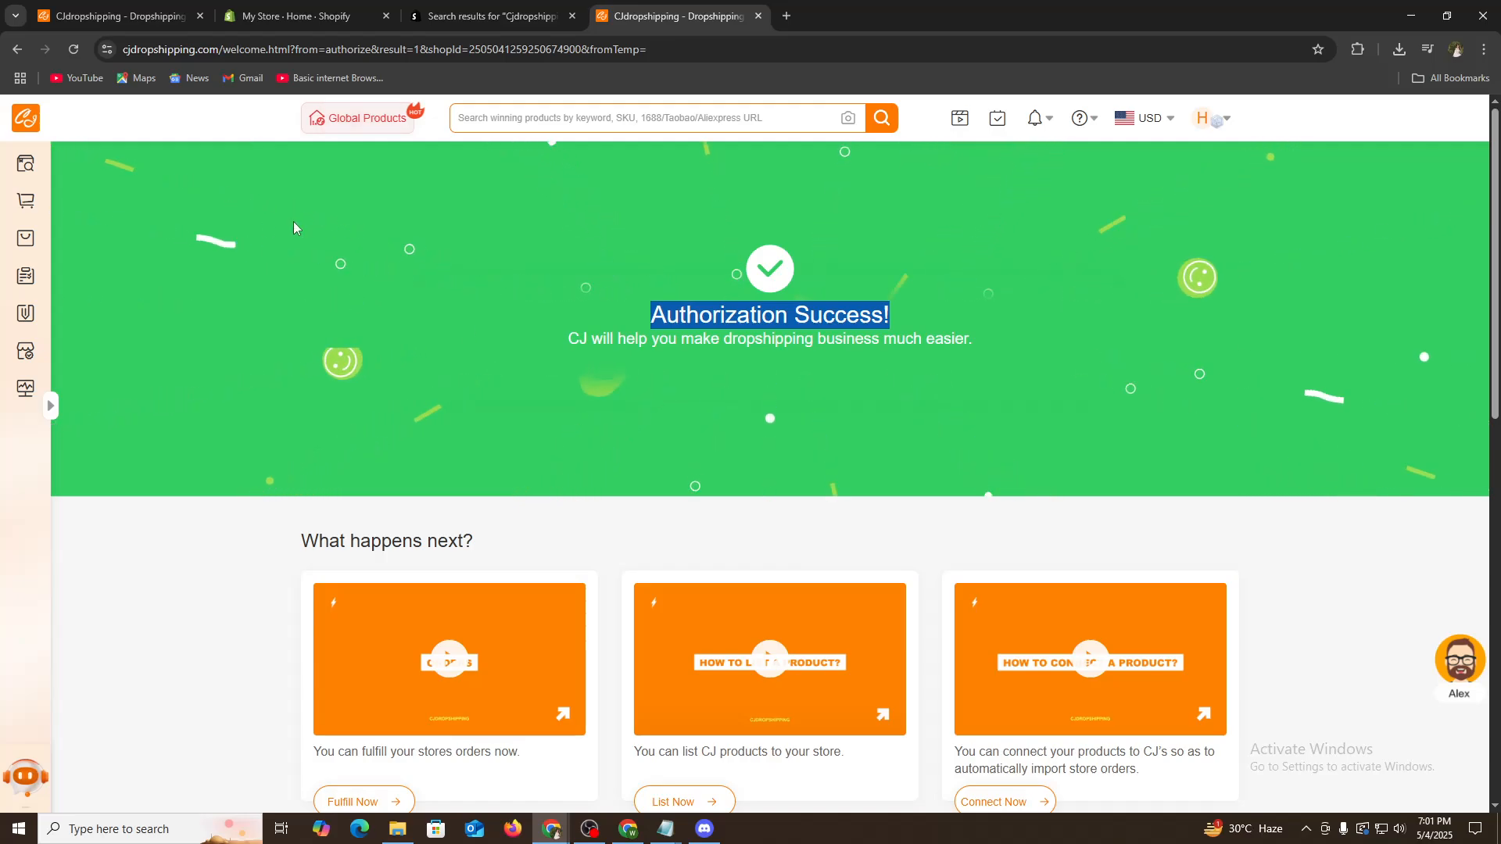
pyautogui.moveTo(1212, 119)
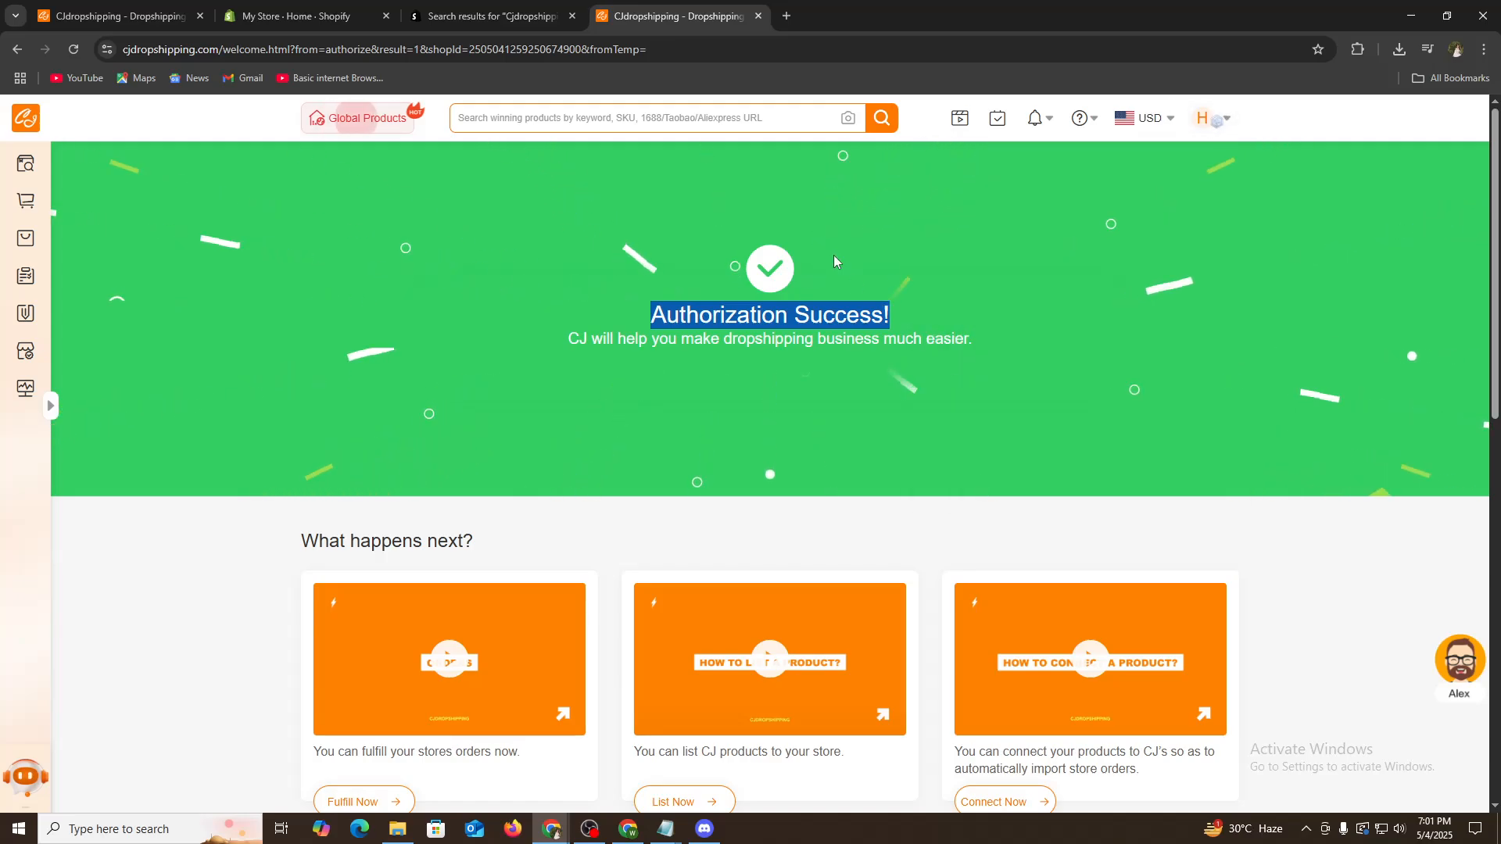
pyautogui.scroll(-5, 981, 323)
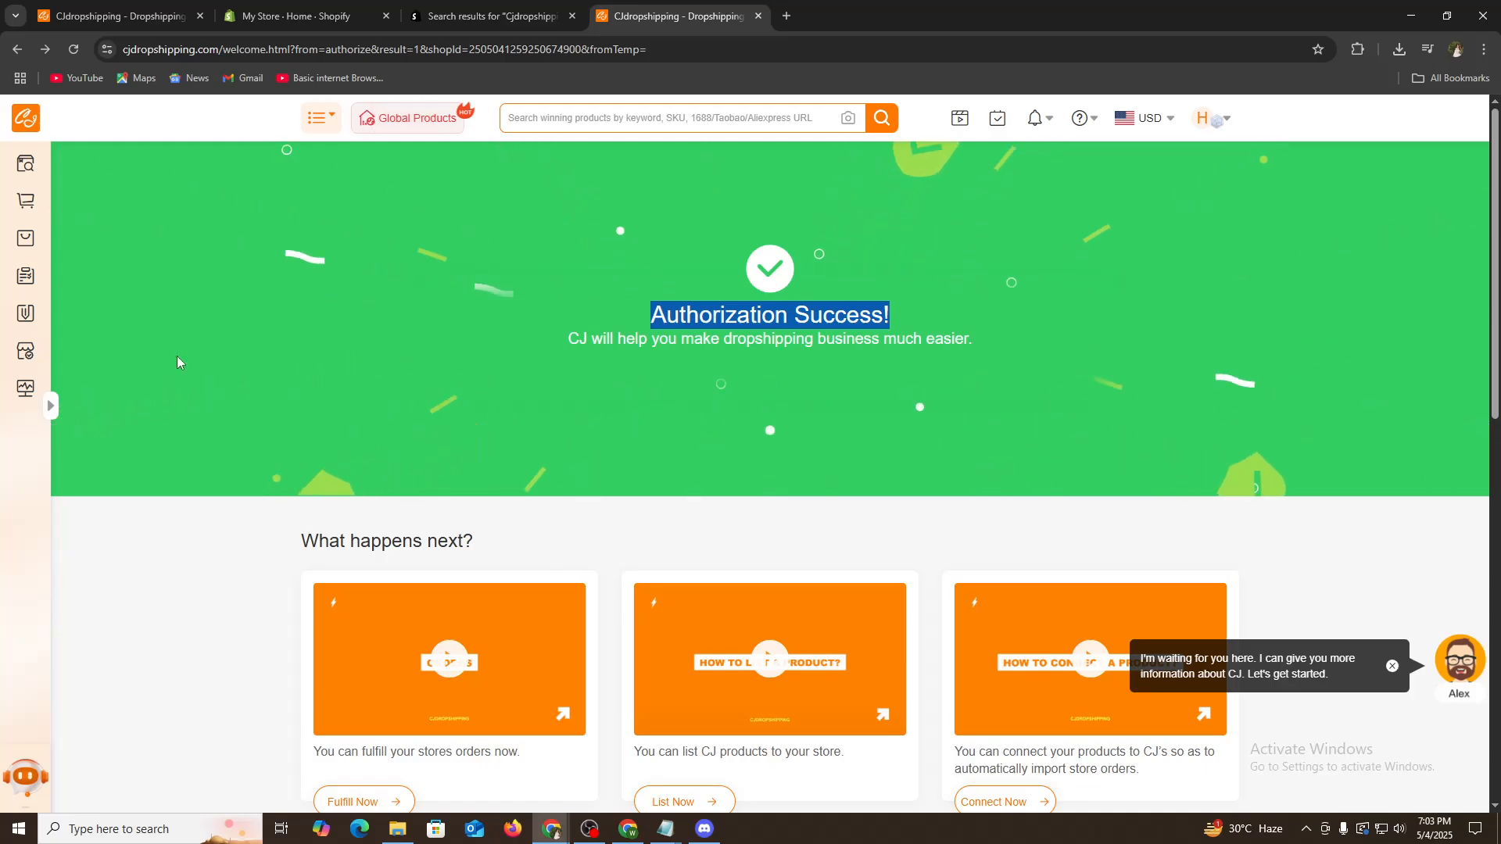
# - Open the authorized Shopify store list in CJ and close the tutorial video popup
pyautogui.moveTo(26, 354)
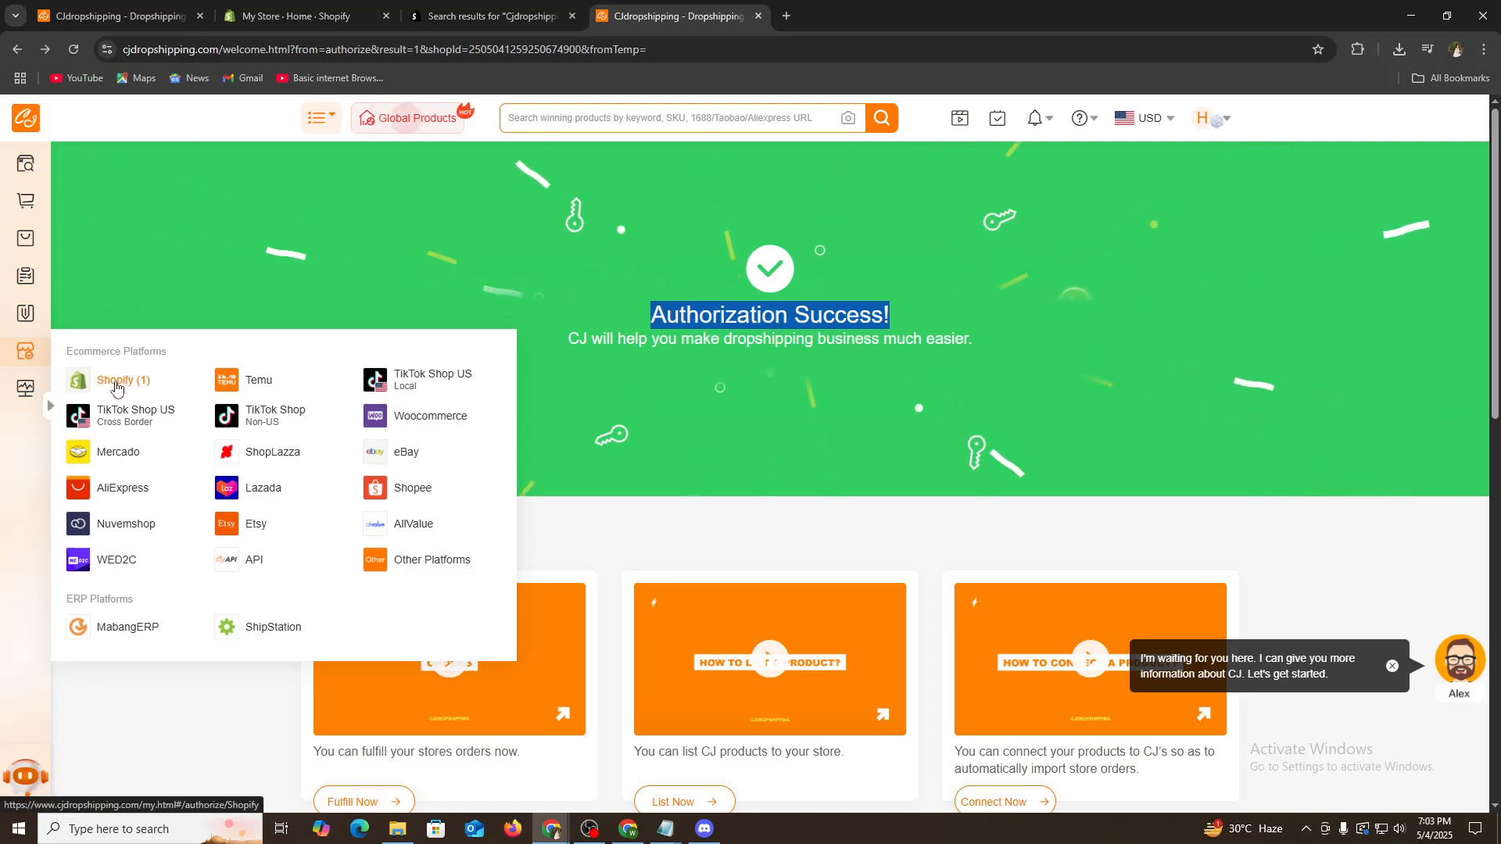
pyautogui.click(114, 382)
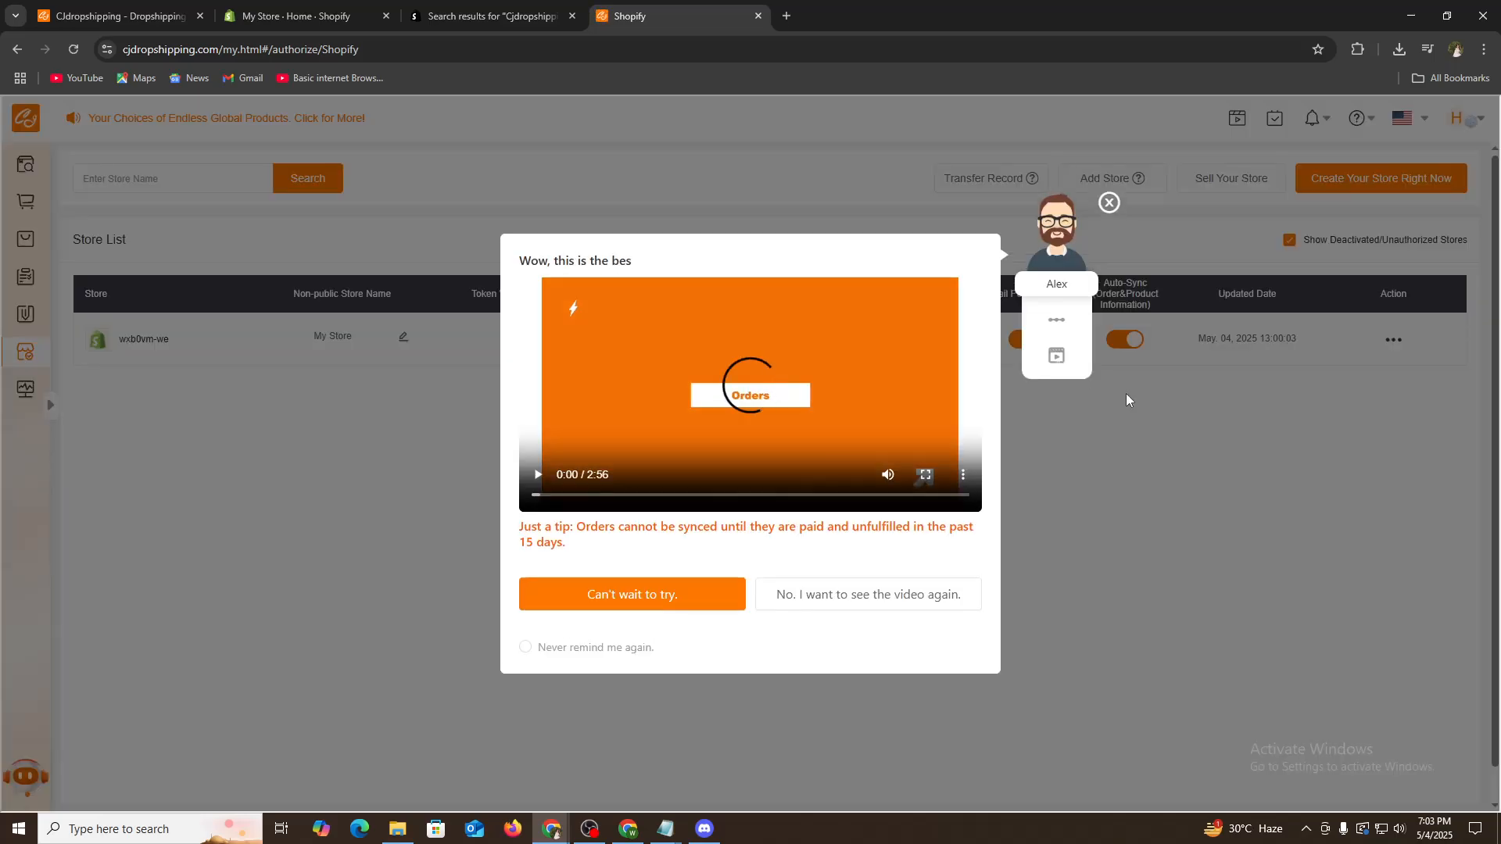
pyautogui.click(1110, 203)
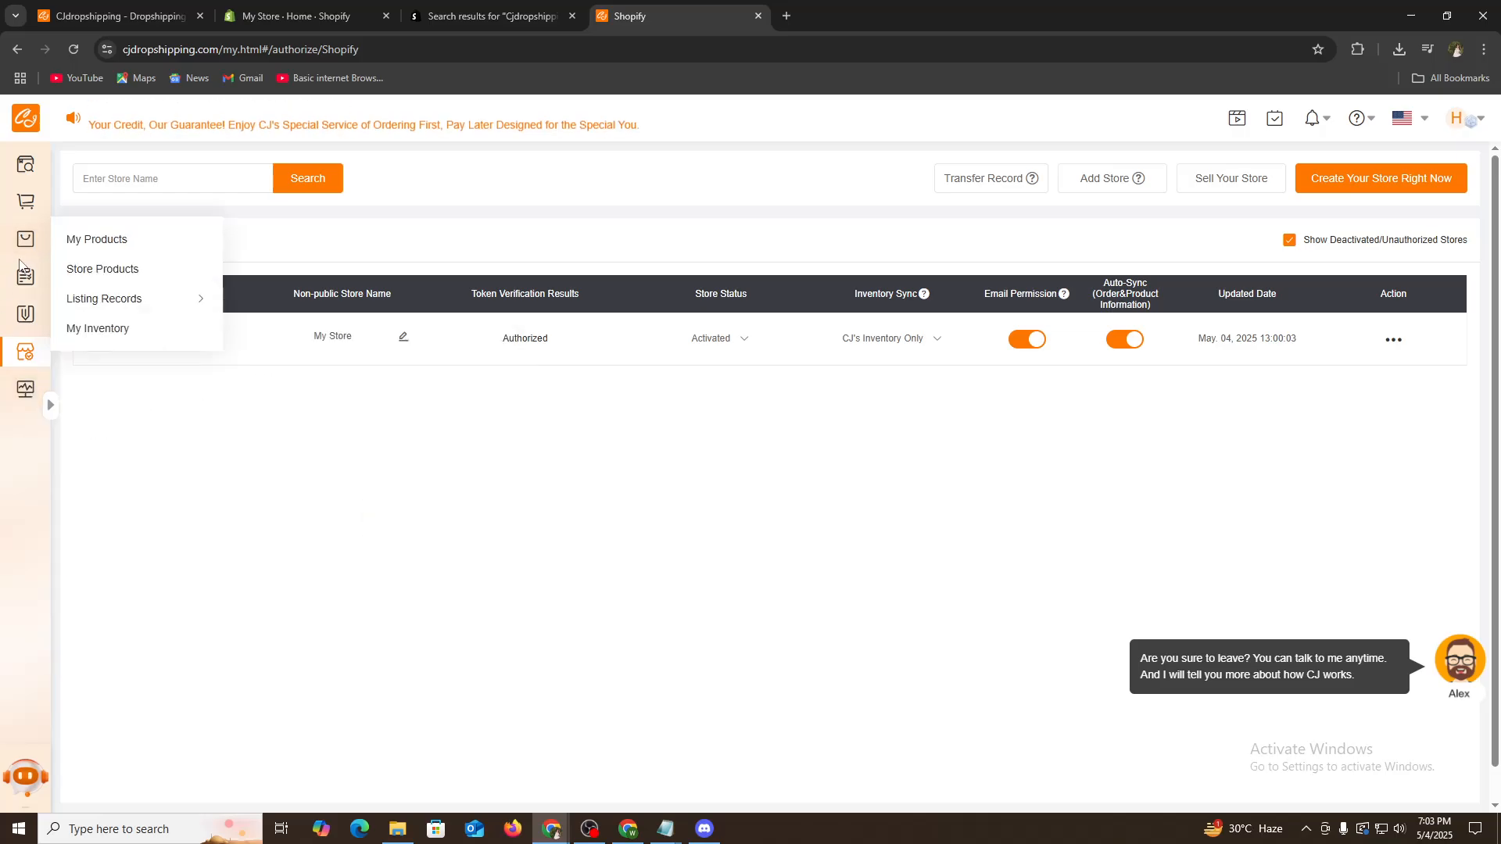
pyautogui.moveTo(33, 276)
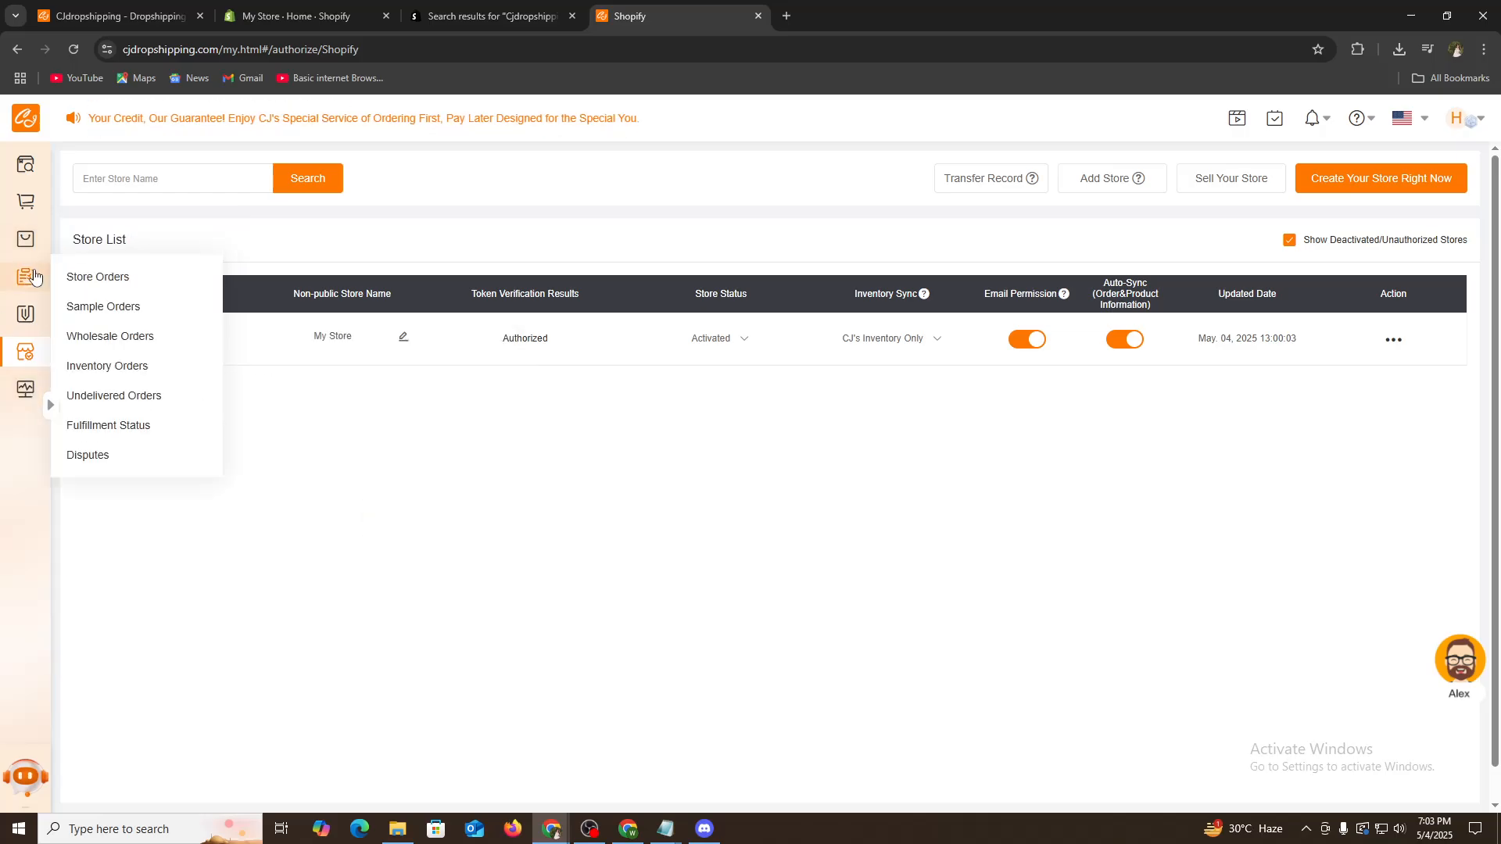
# - Back in the Shopify admin, close the app recommendations and open Settings' Apps and sales channels
pyautogui.click(313, 8)
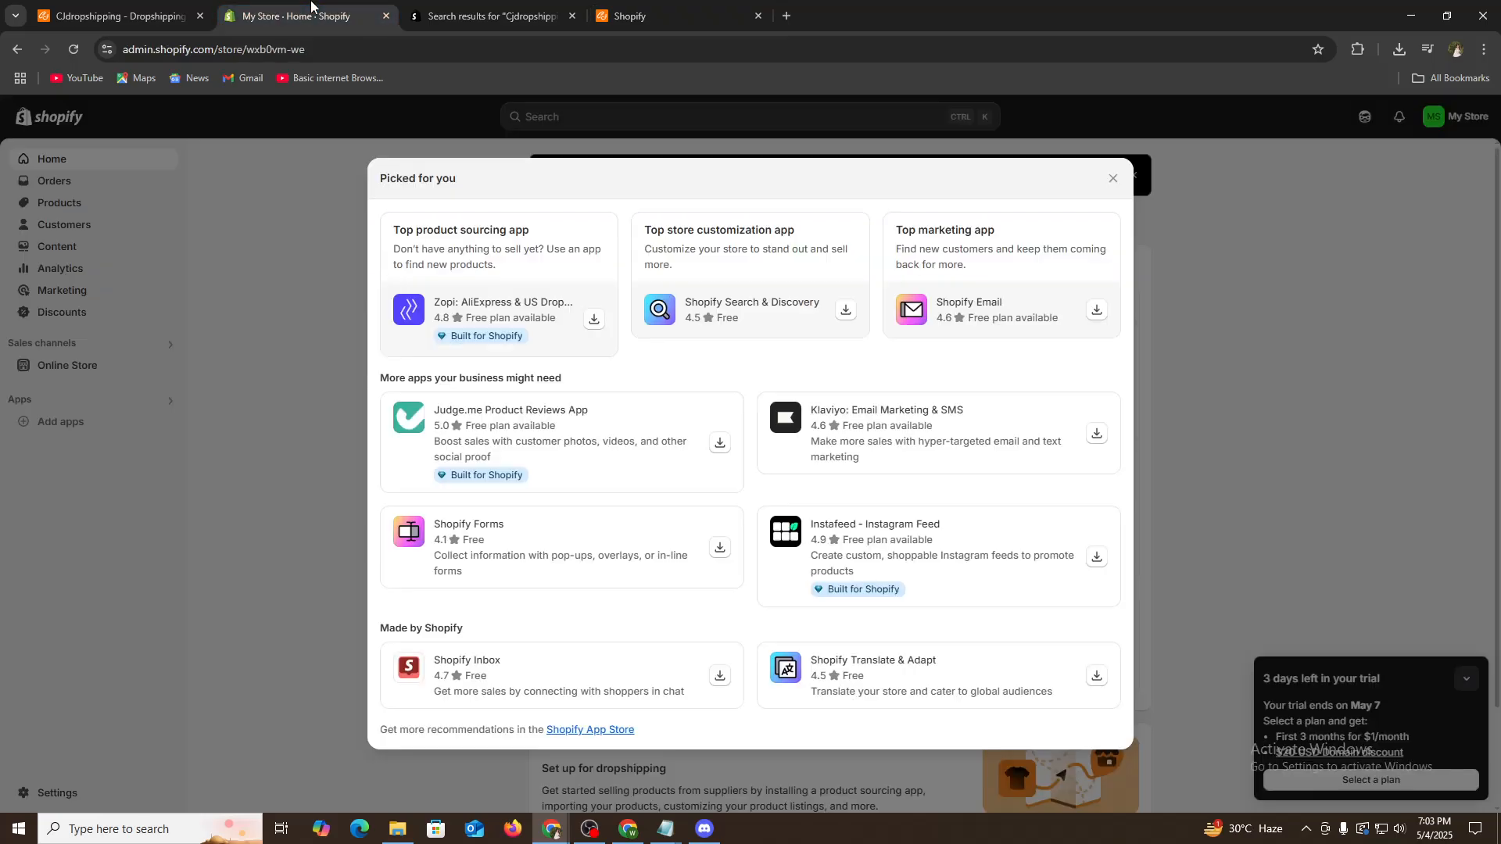
pyautogui.click(346, 432)
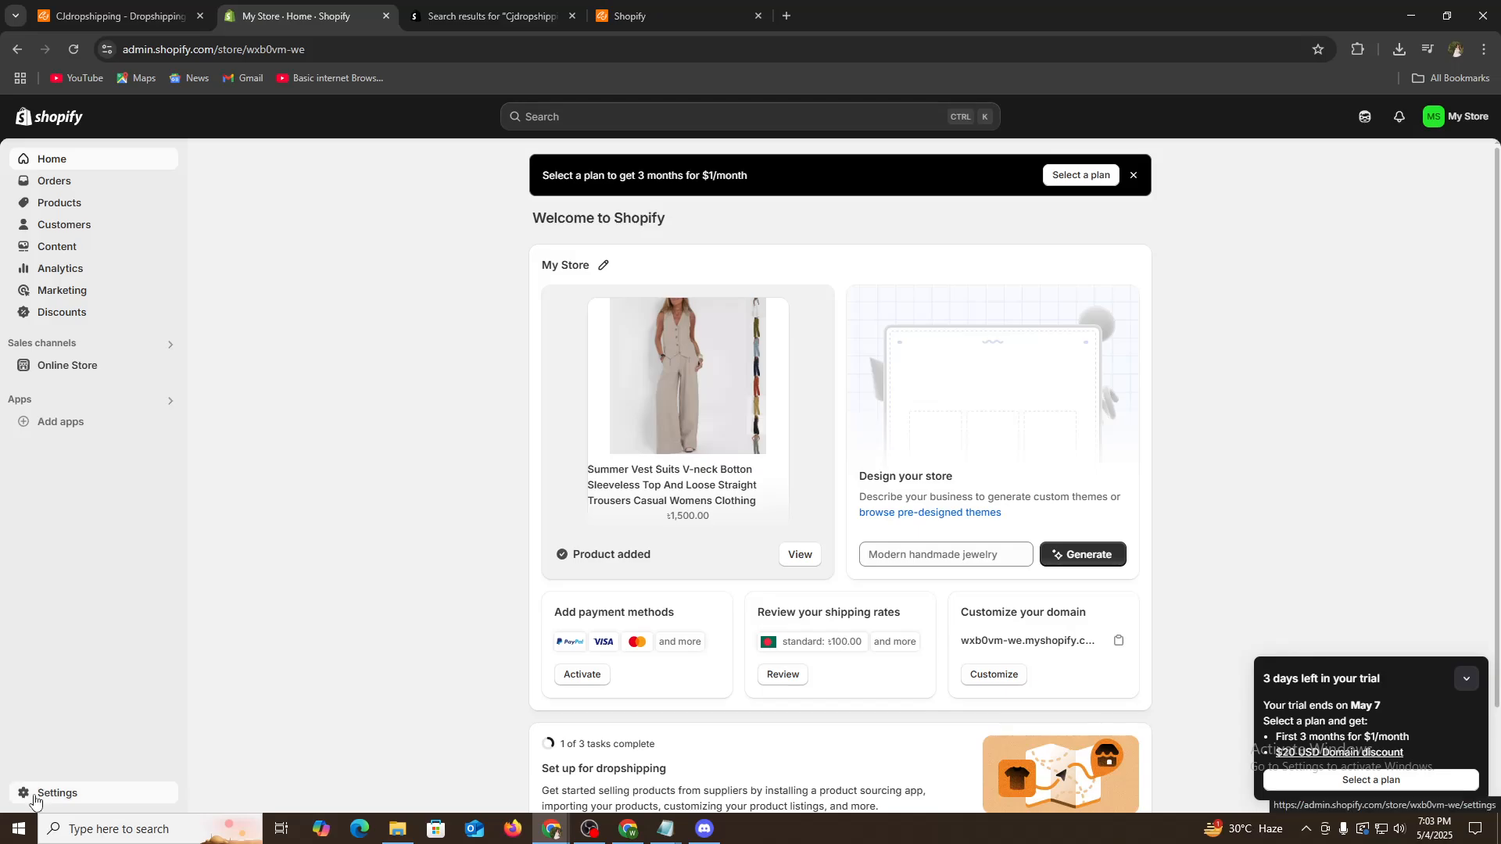
pyautogui.click(66, 794)
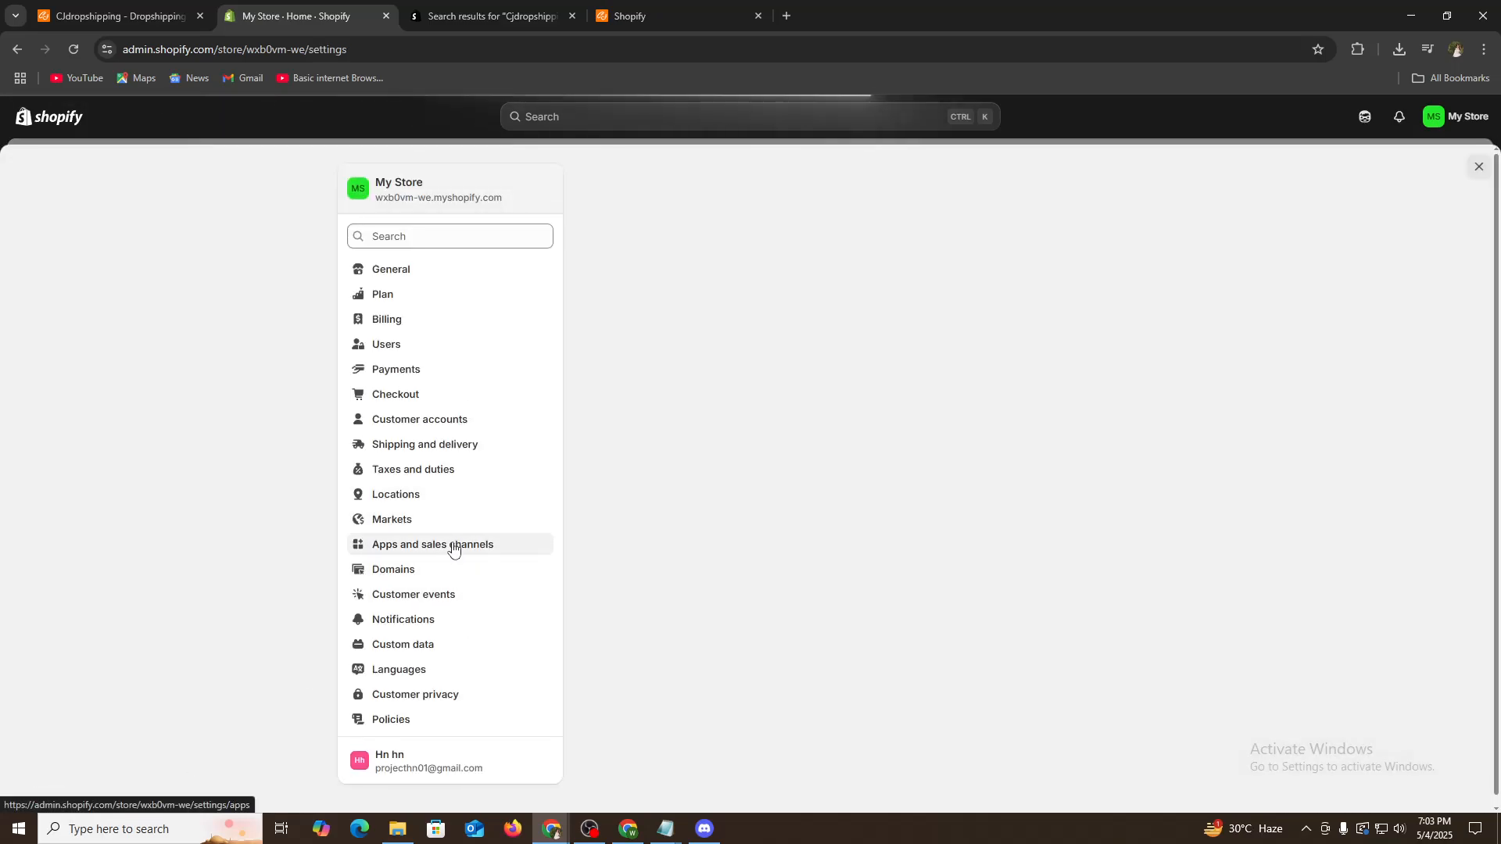
pyautogui.click(408, 557)
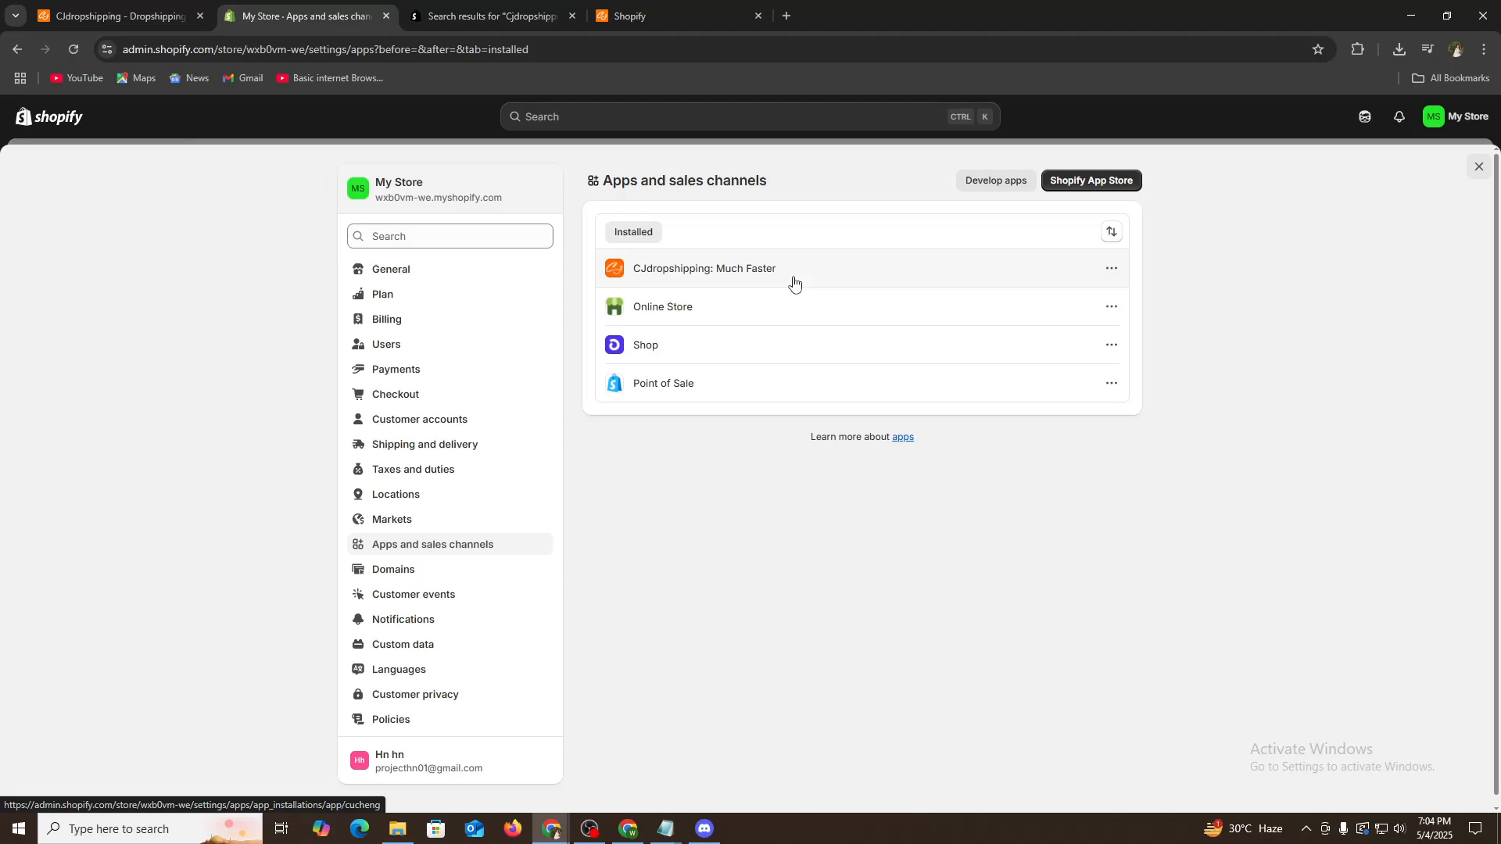
# - Open the CJdropshipping app from the installed apps list and navigate to CJ's Find Products page
pyautogui.click(793, 280)
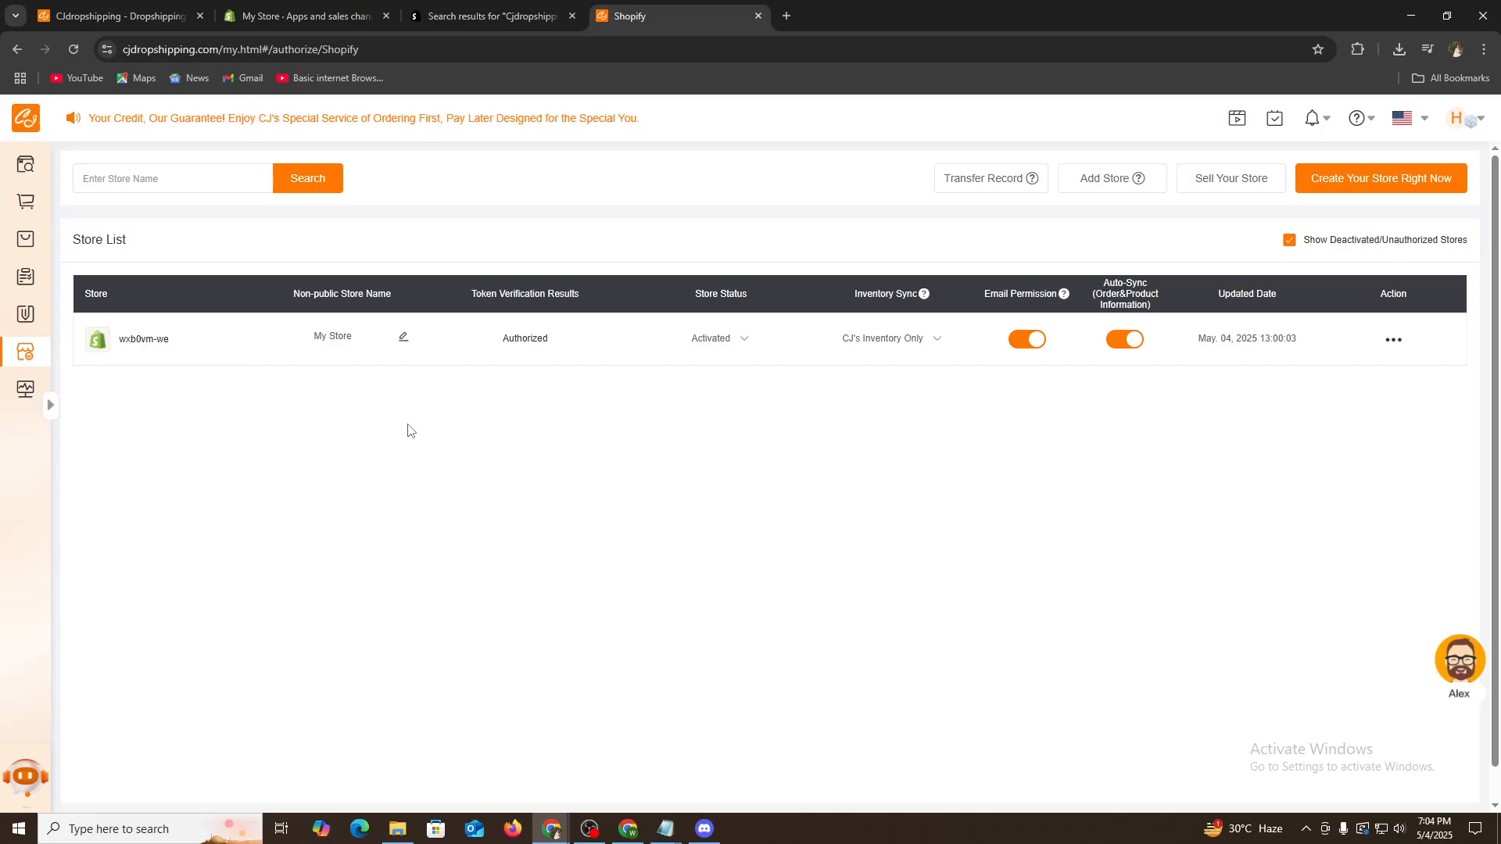
pyautogui.click(33, 204)
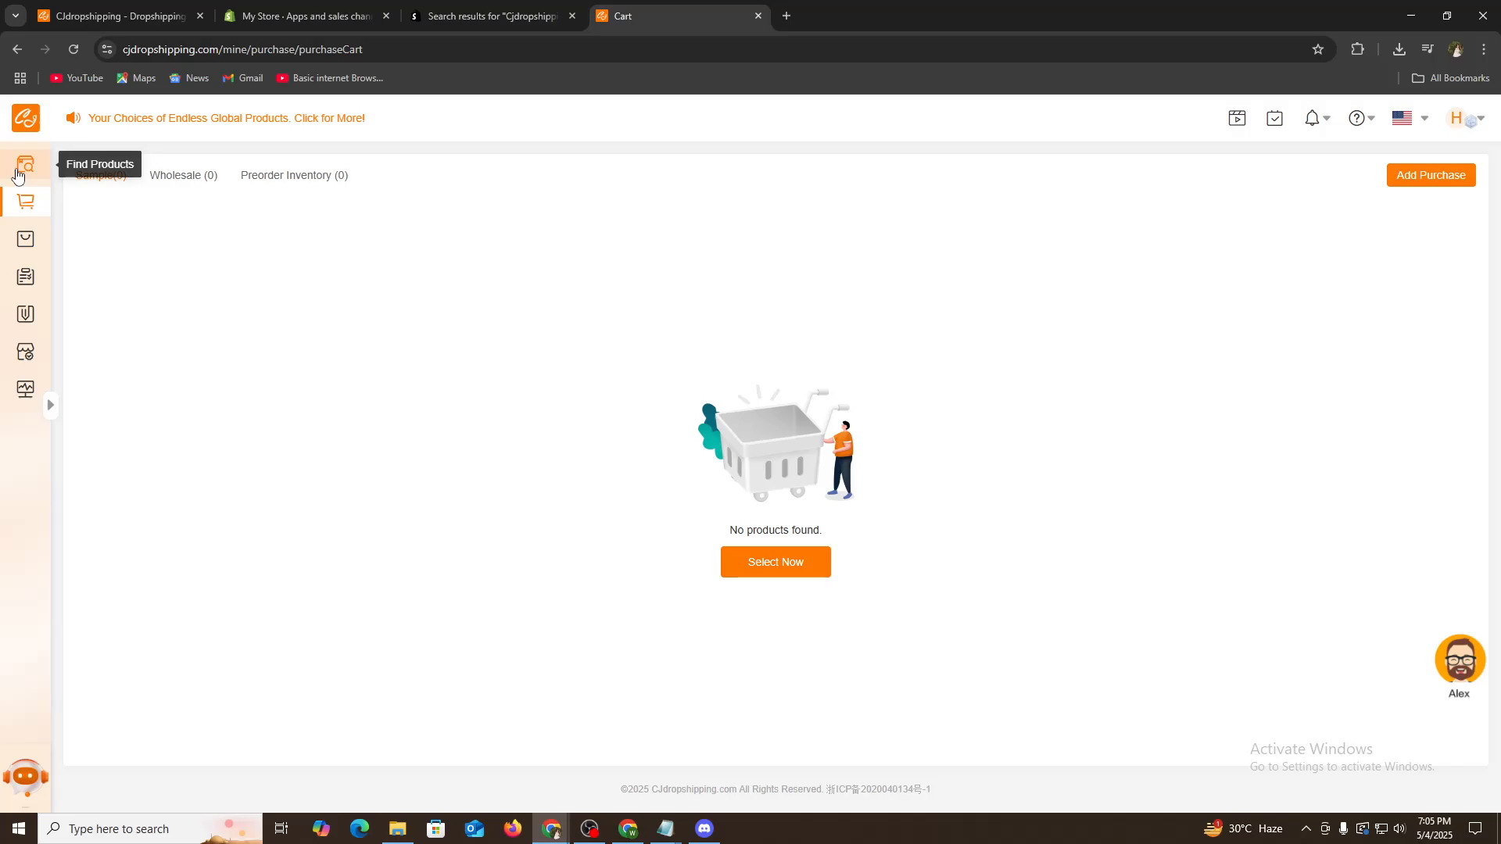
pyautogui.click(28, 168)
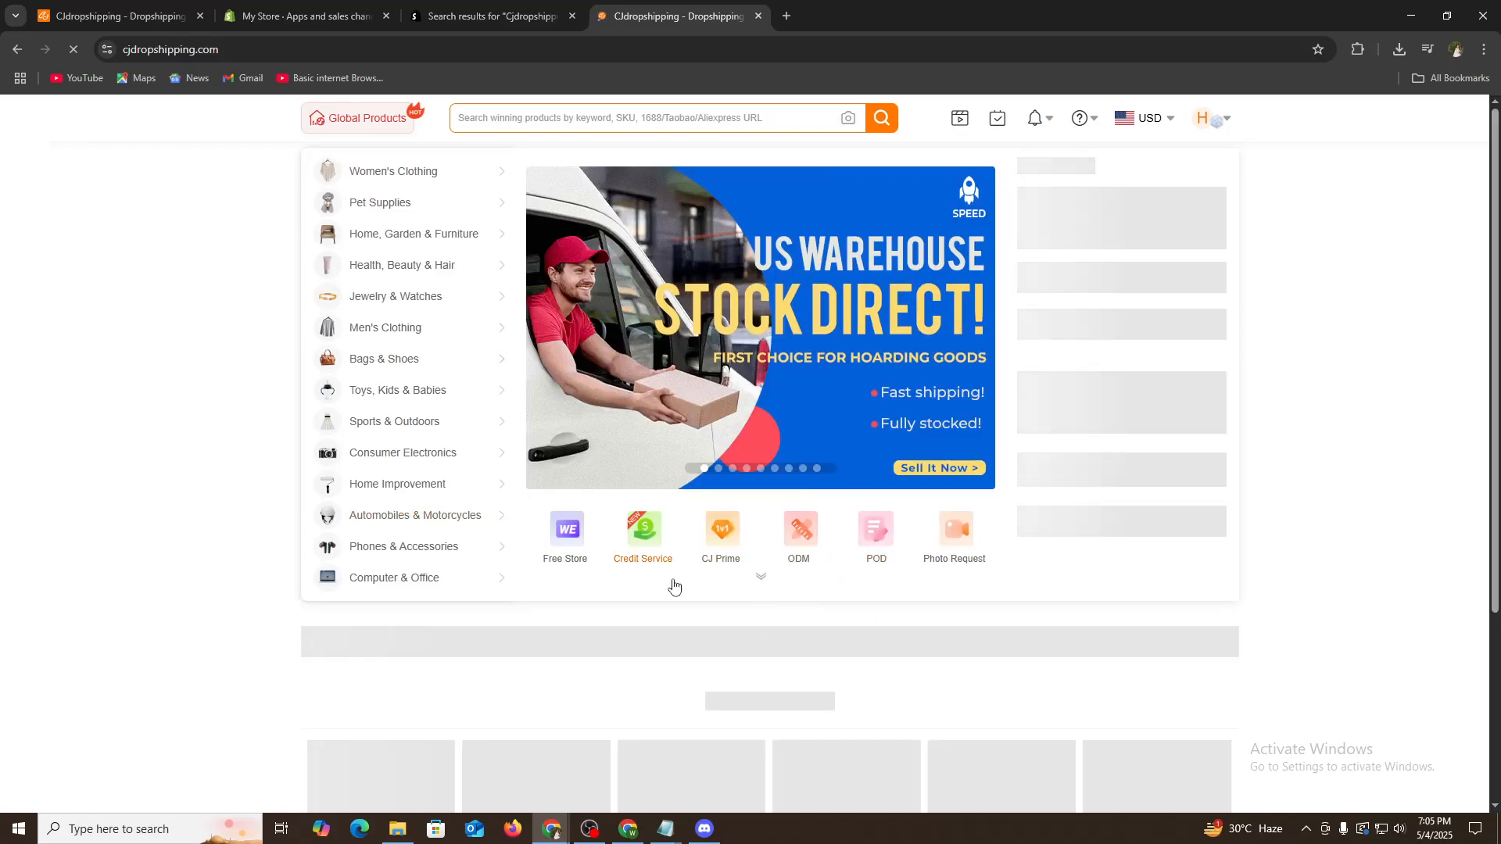
# - Scroll down to Trending Products and open the Sexy Halterneck V-neck Slit Dress product page
pyautogui.scroll(-3, 678, 603)
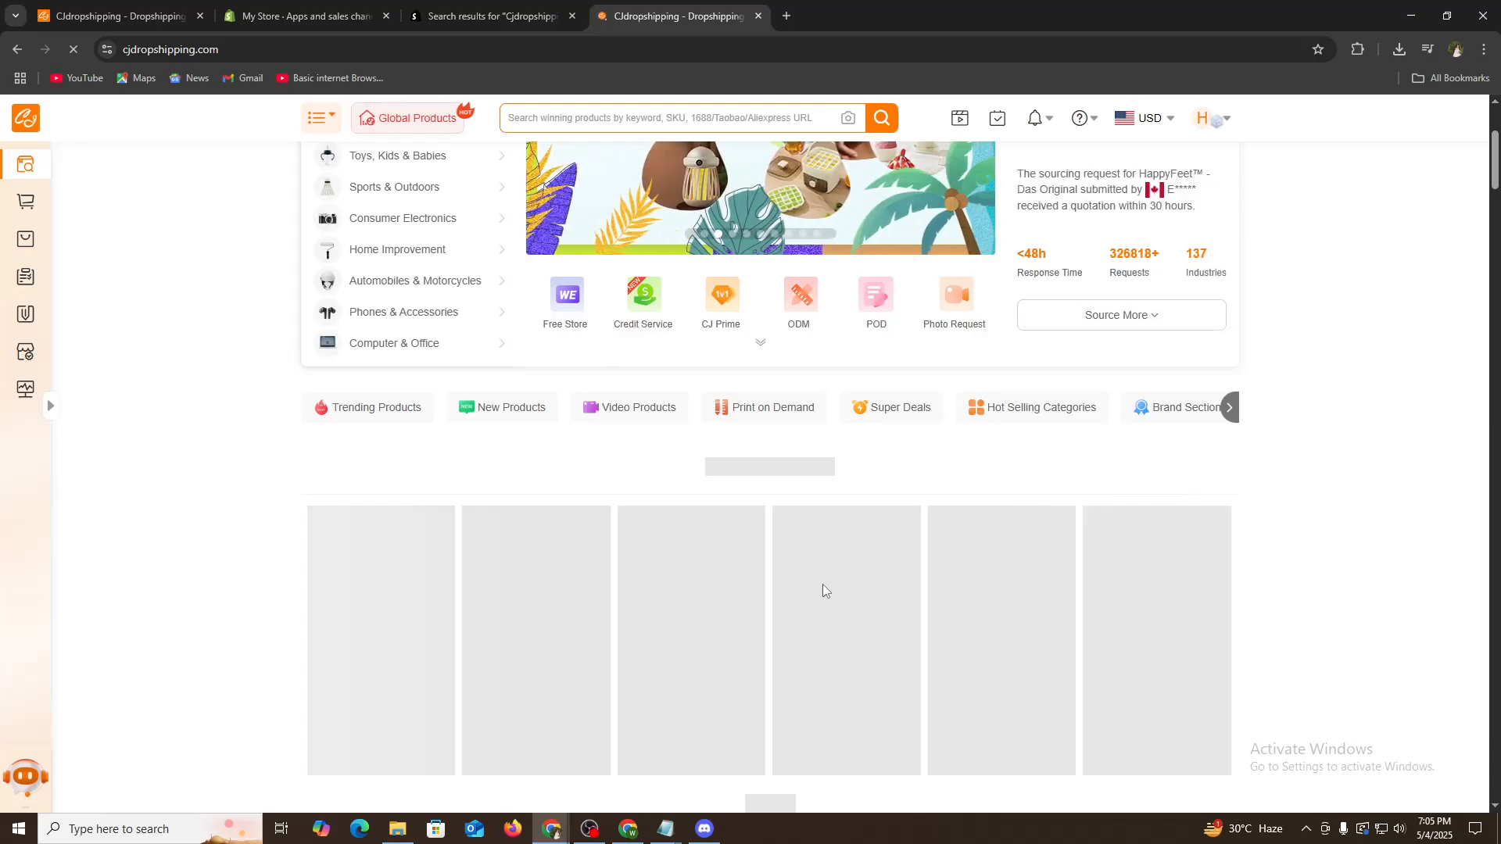
pyautogui.scroll(-5, 836, 555)
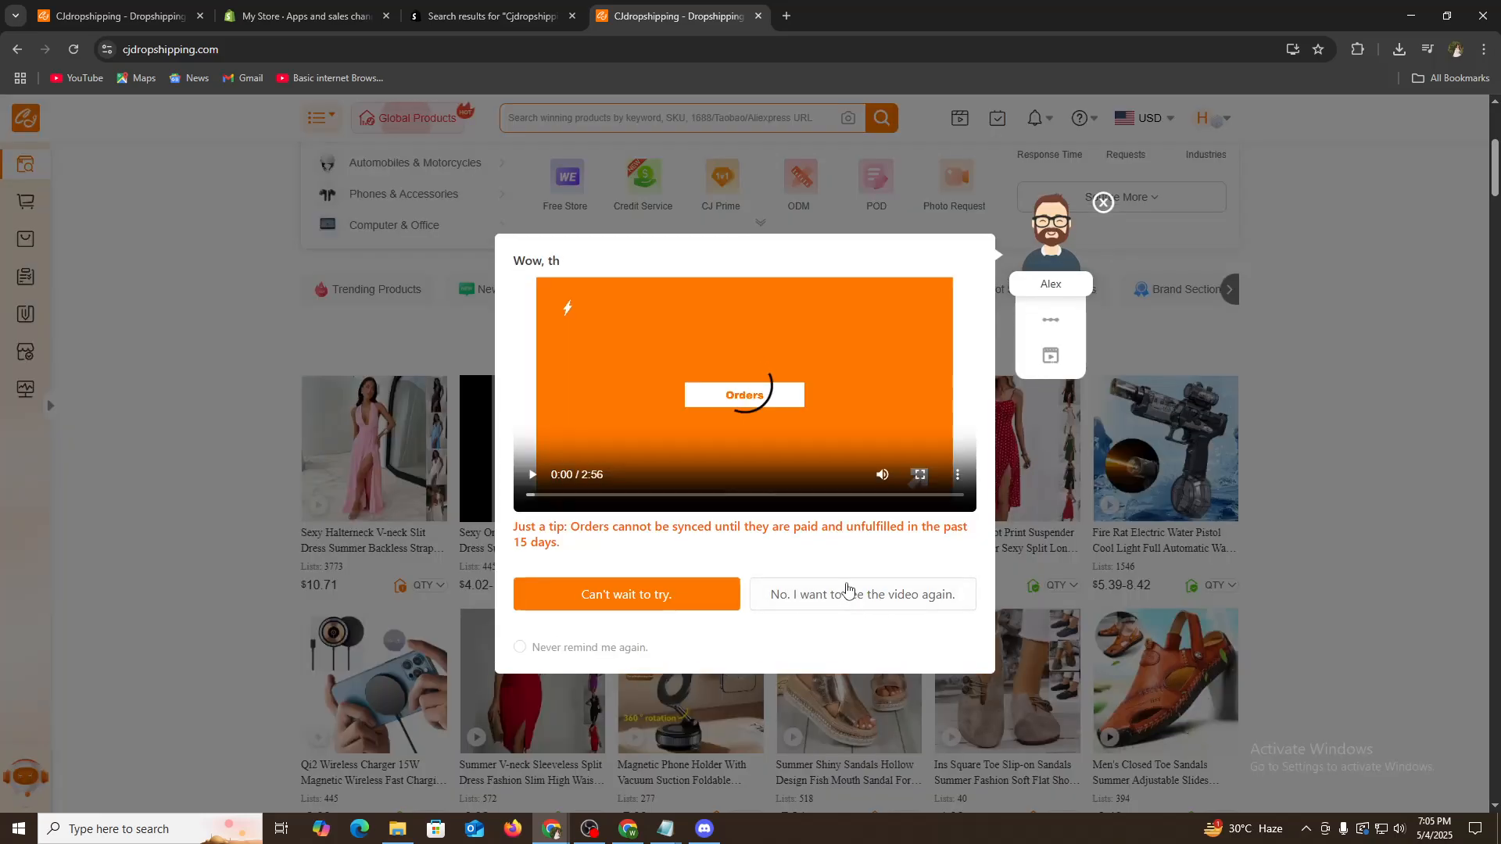
pyautogui.click(1103, 202)
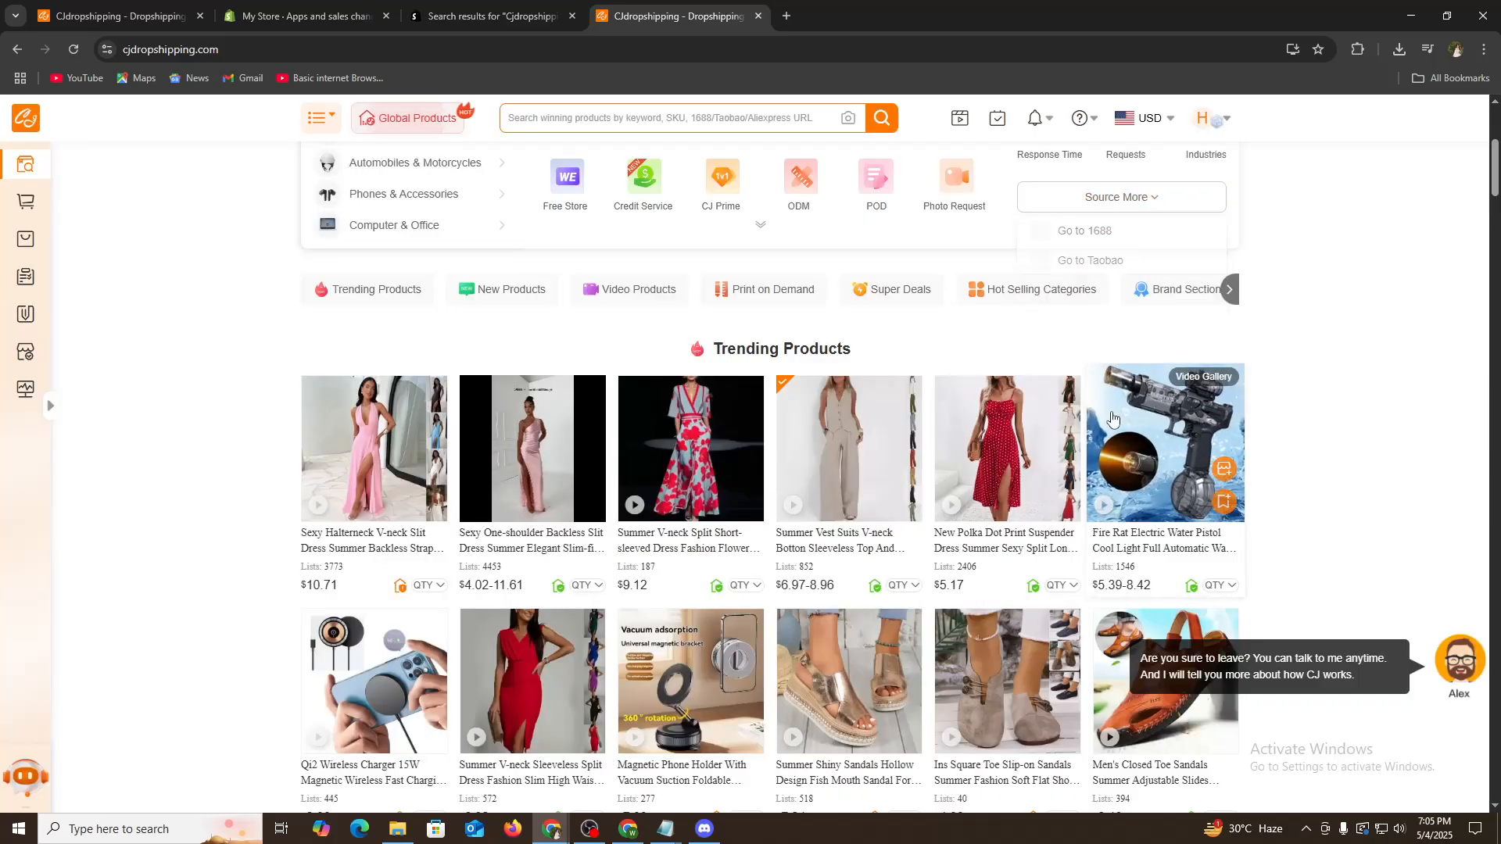
pyautogui.moveTo(397, 492)
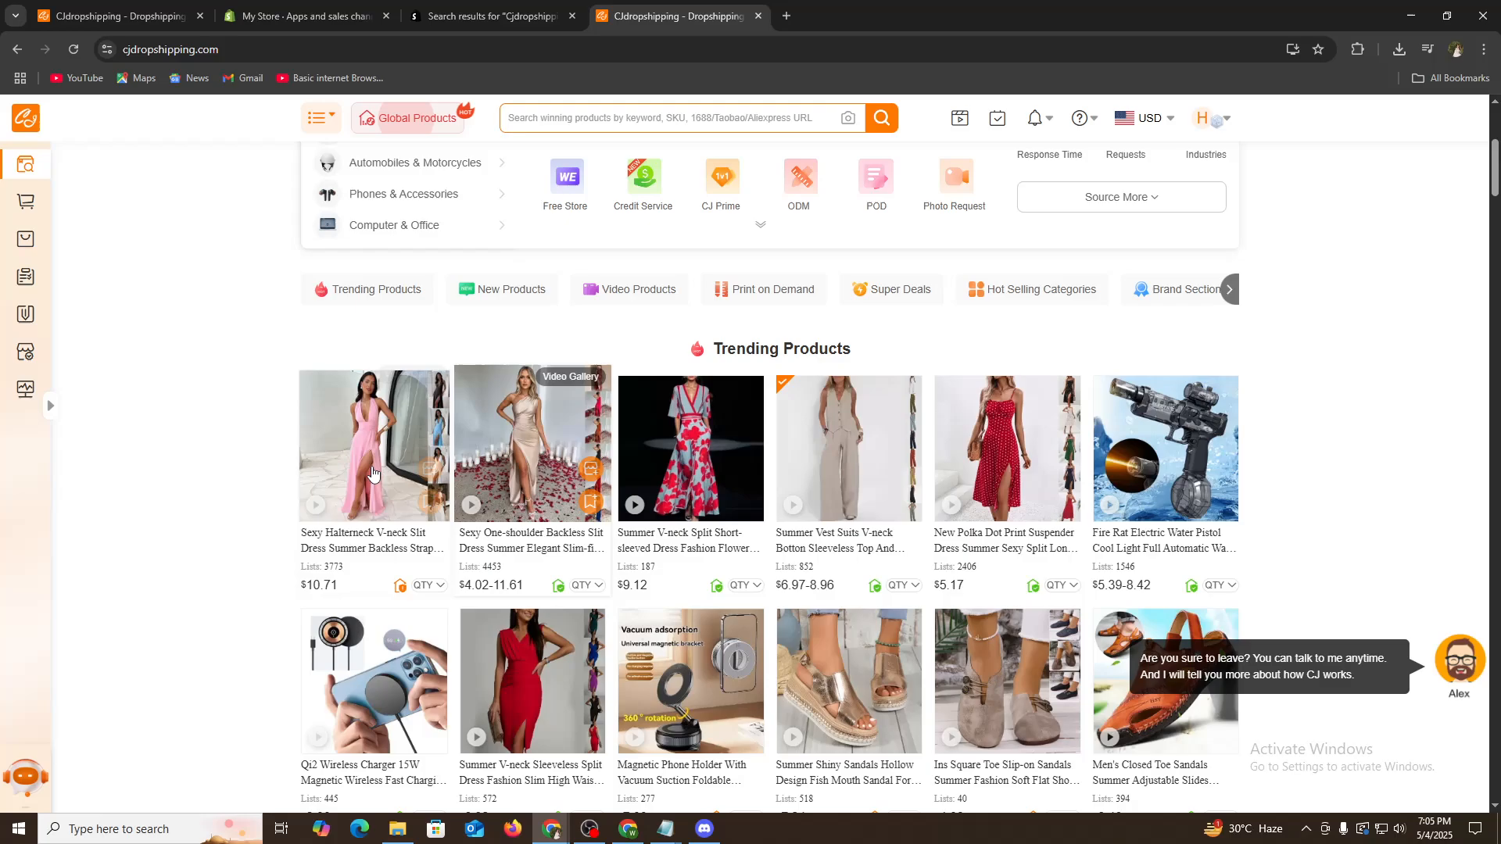
pyautogui.click(363, 542)
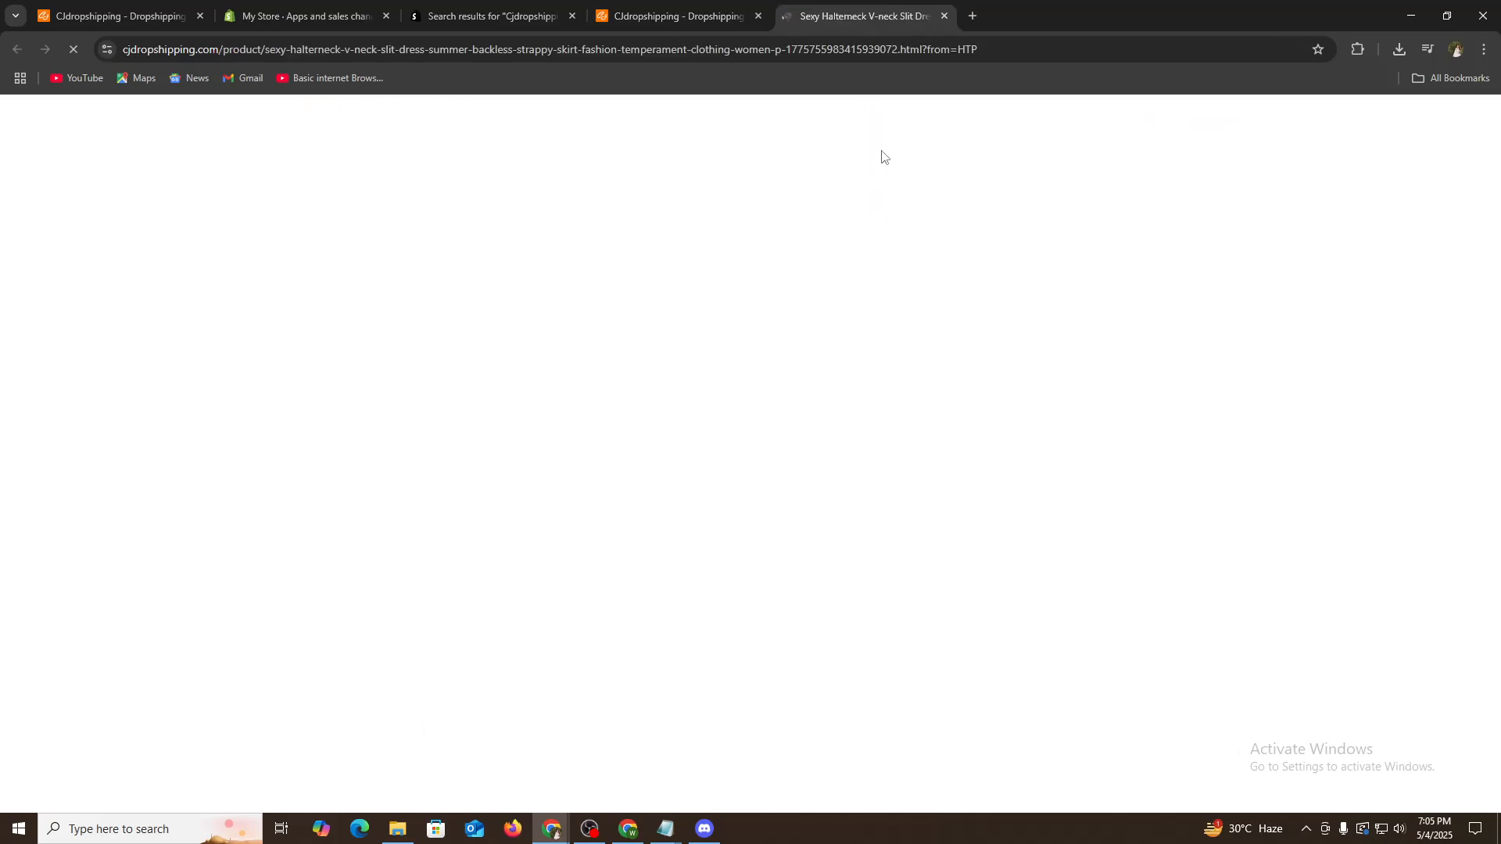
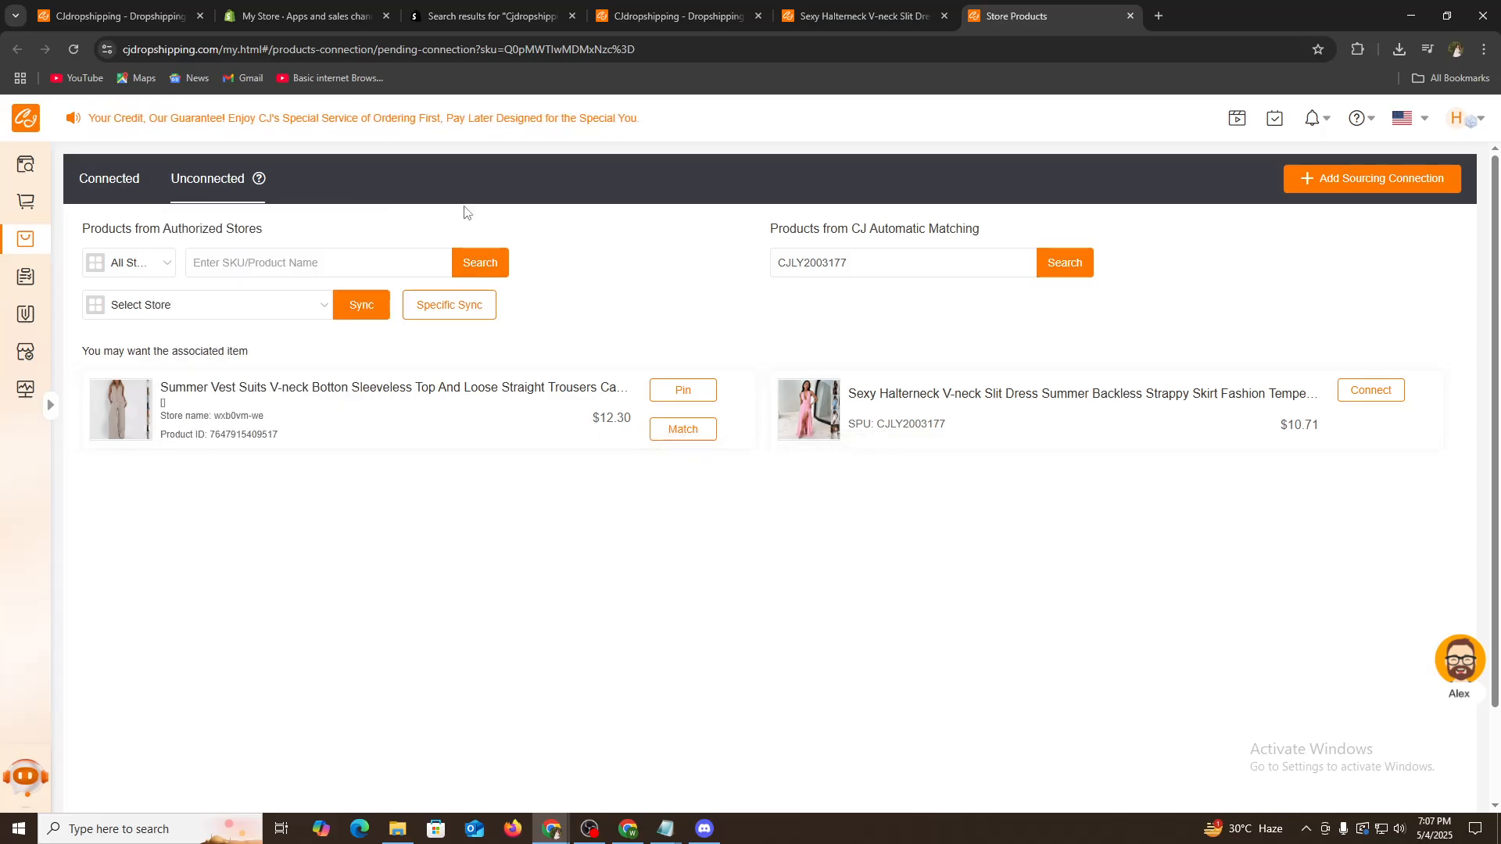
# - In the Shopify admin, open Products and start adding a new product
pyautogui.click(298, 16)
pyautogui.click(64, 122)
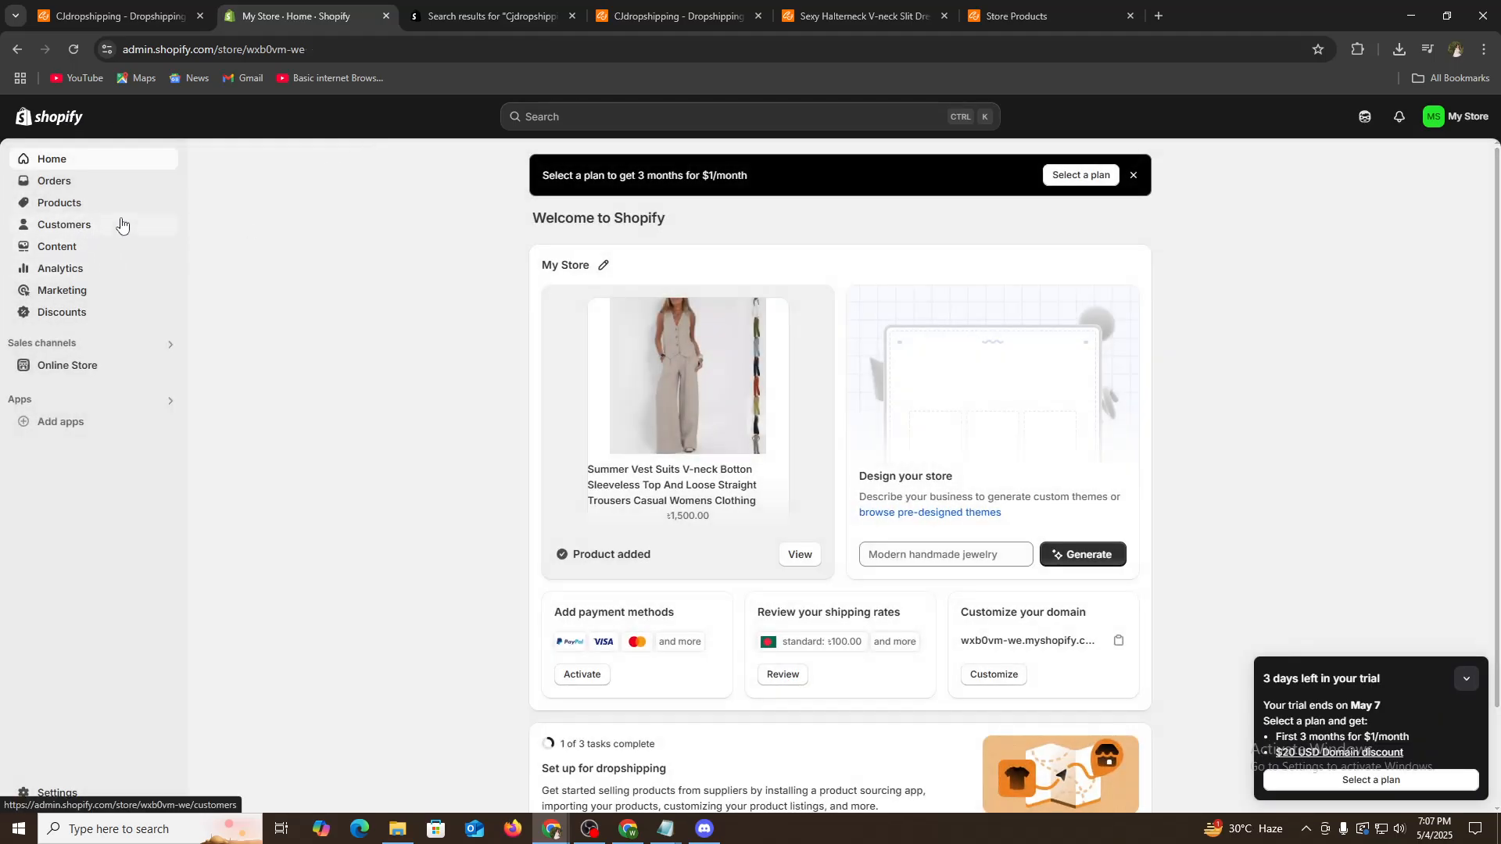
pyautogui.click(56, 202)
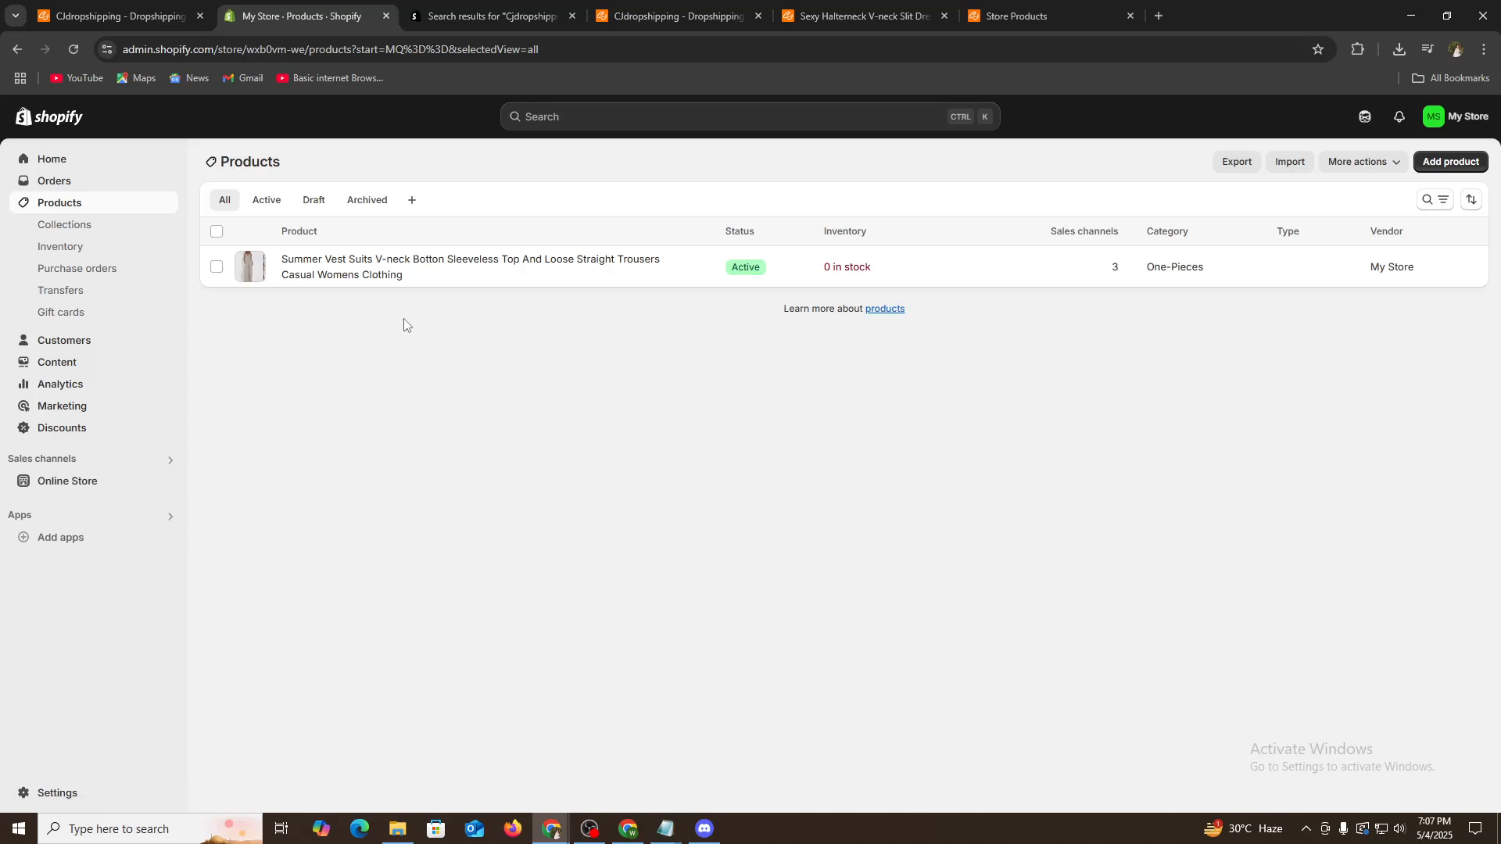
pyautogui.click(1445, 165)
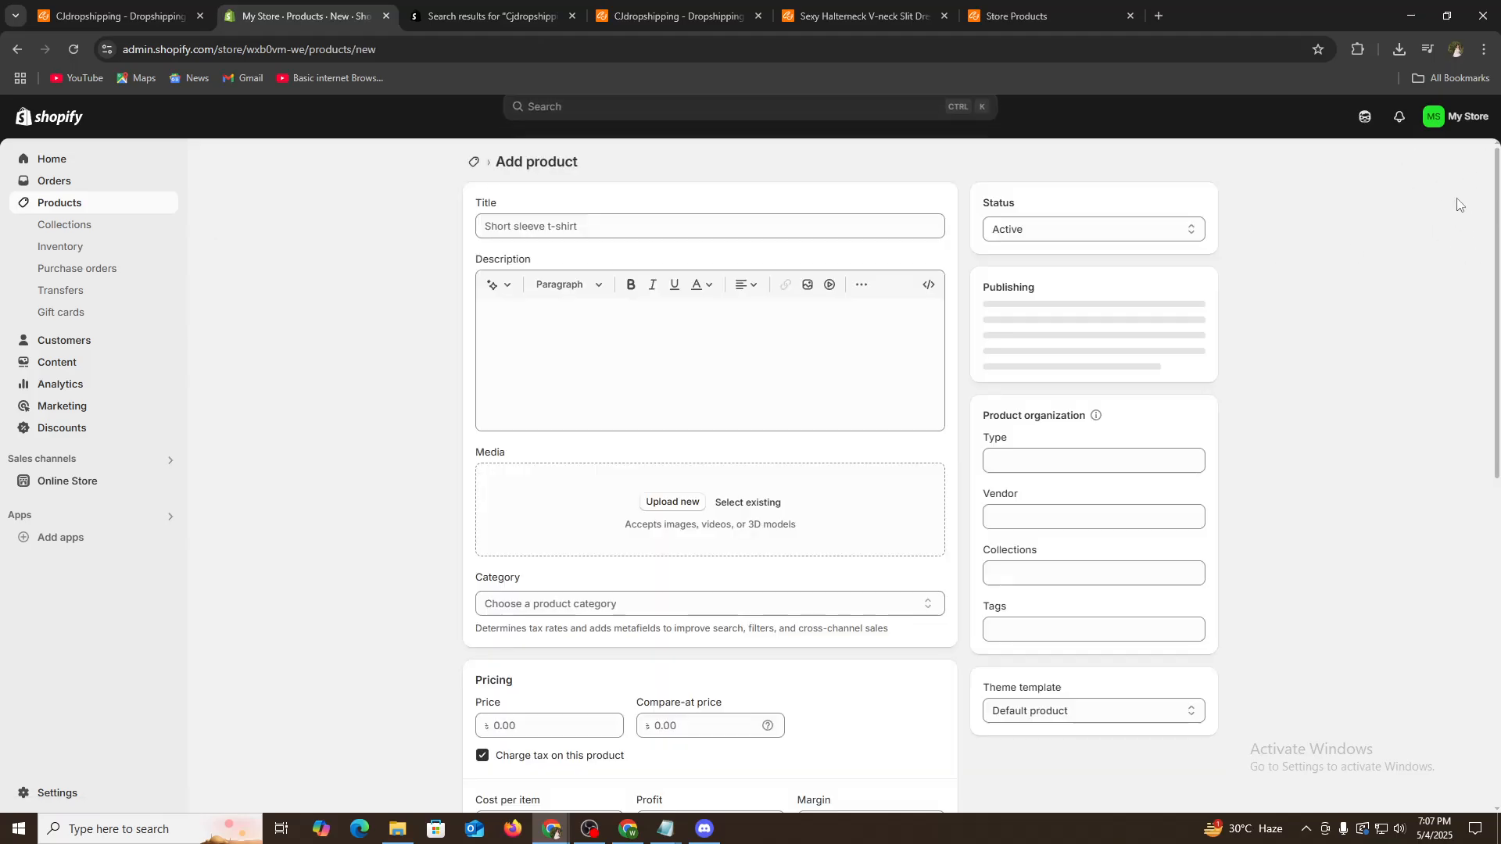
pyautogui.click(707, 226)
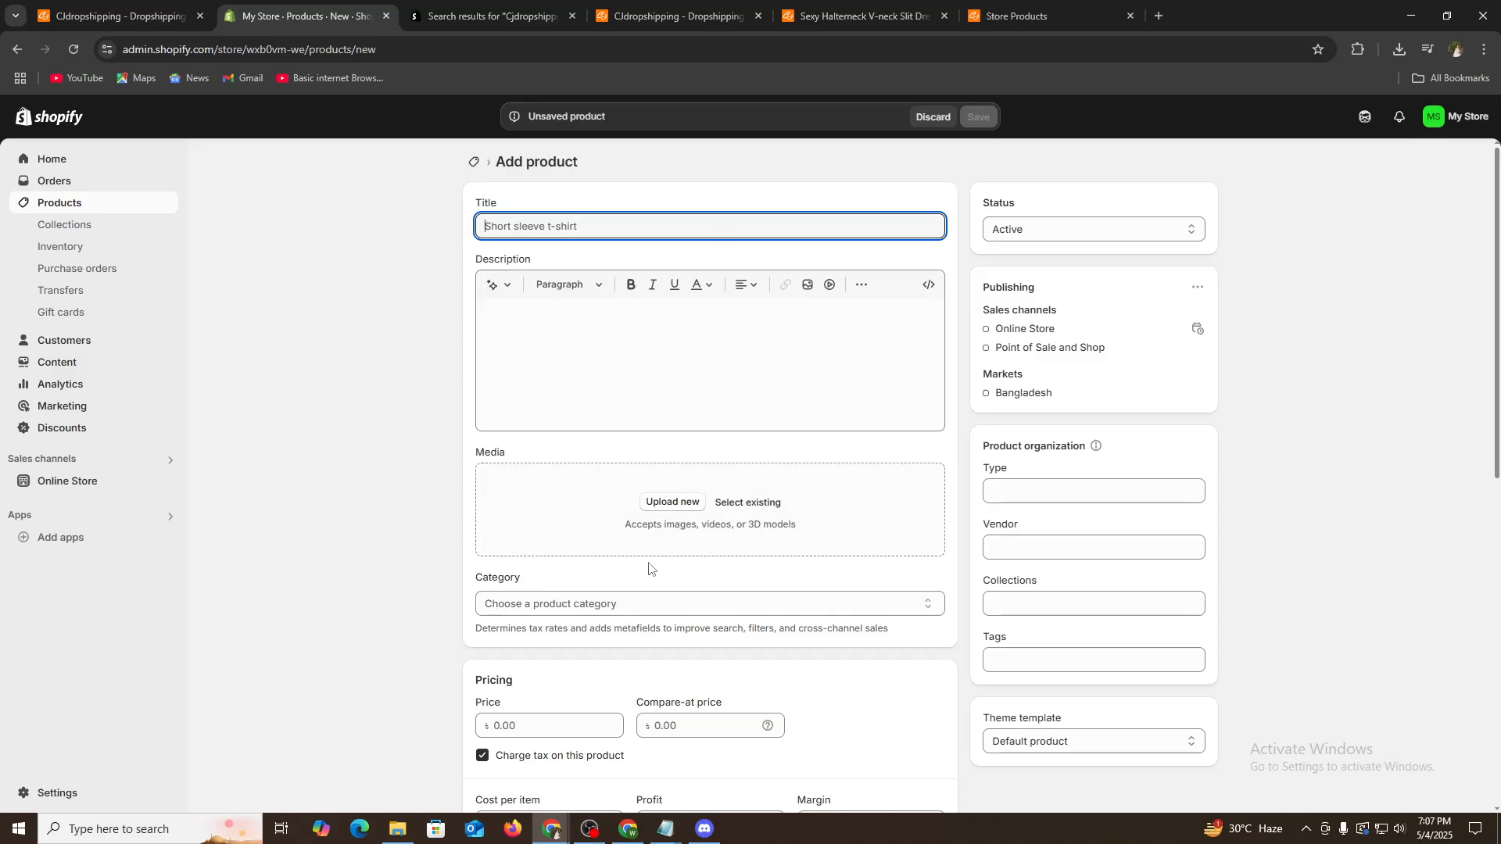
pyautogui.scroll(-3, 586, 492)
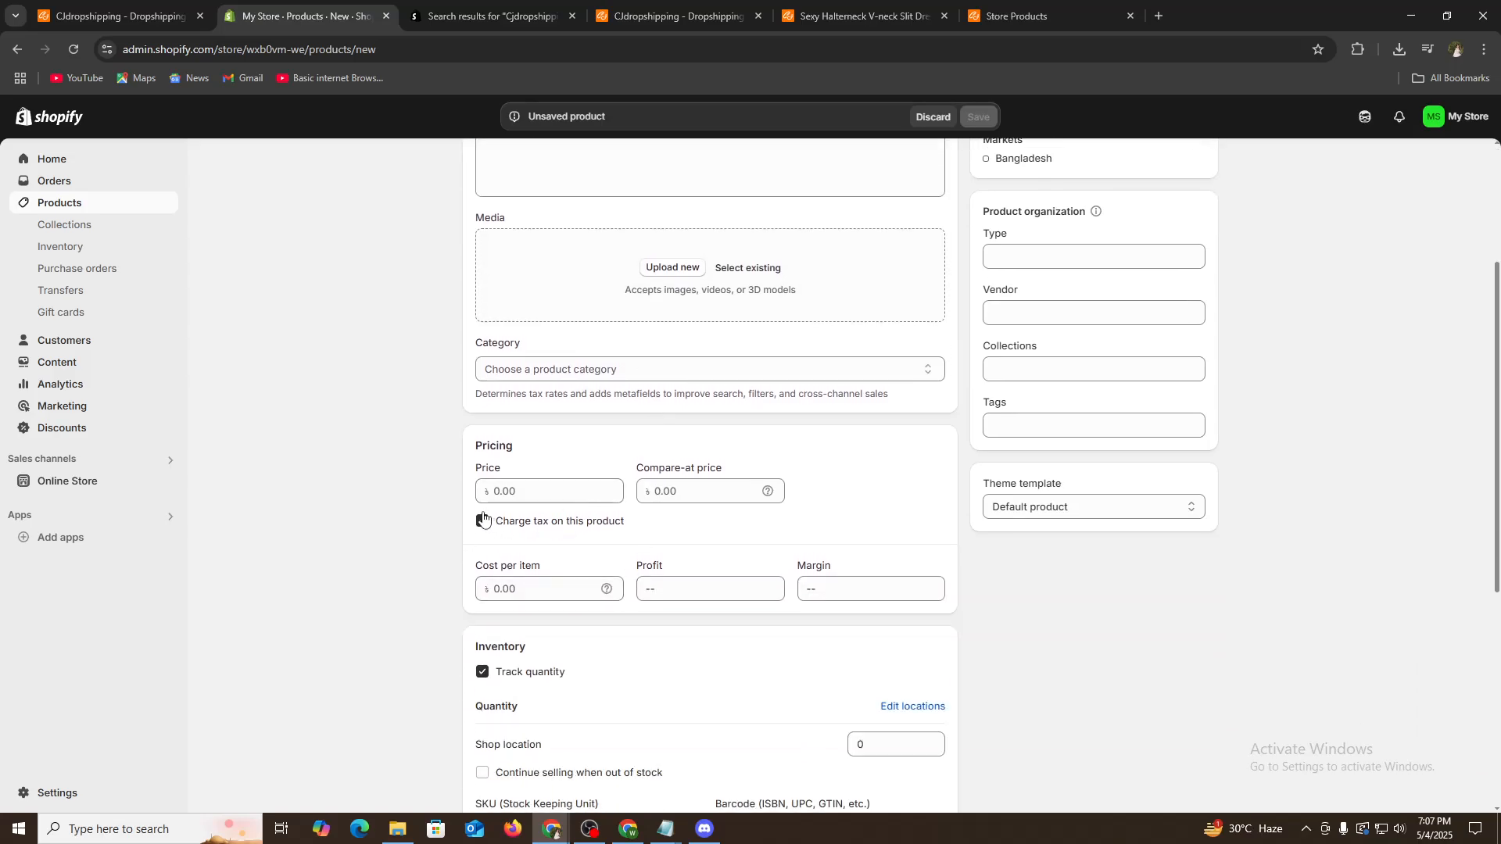
pyautogui.scroll(-2, 489, 512)
pyautogui.scroll(5, 491, 513)
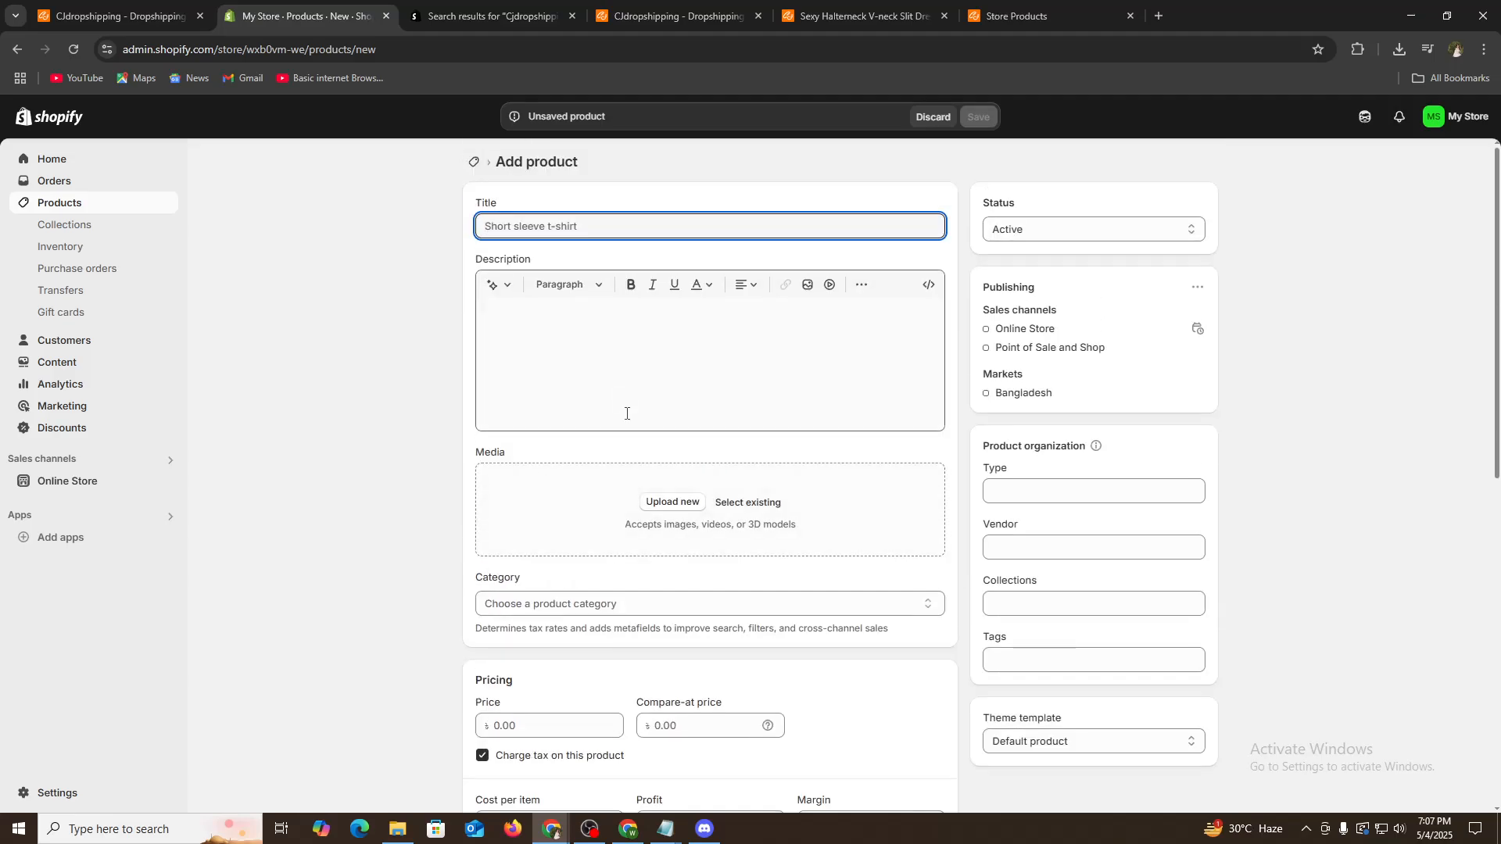
pyautogui.click(852, 12)
pyautogui.click(1031, 10)
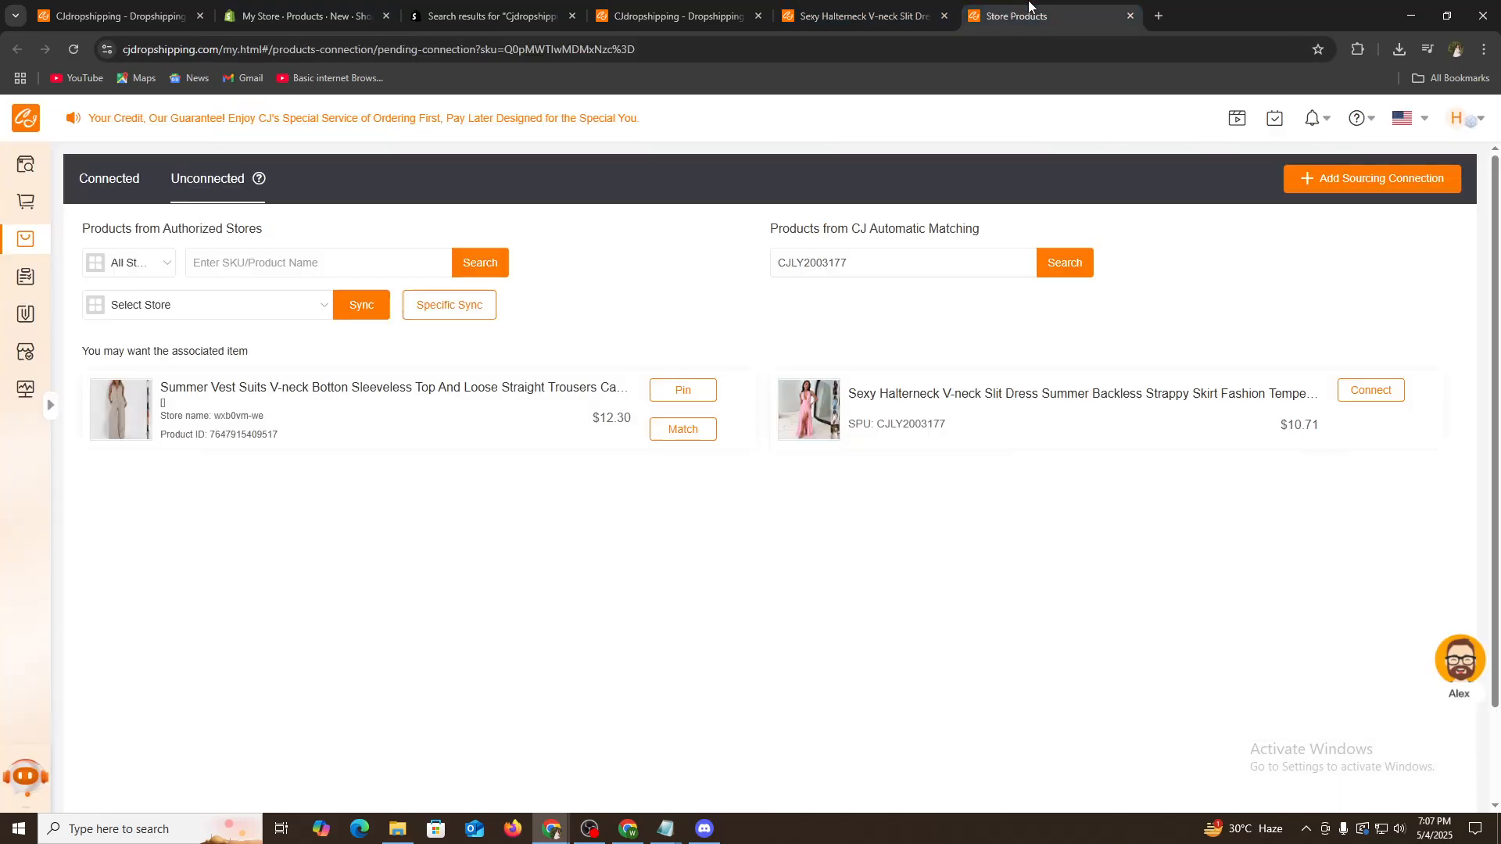
pyautogui.click(147, 307)
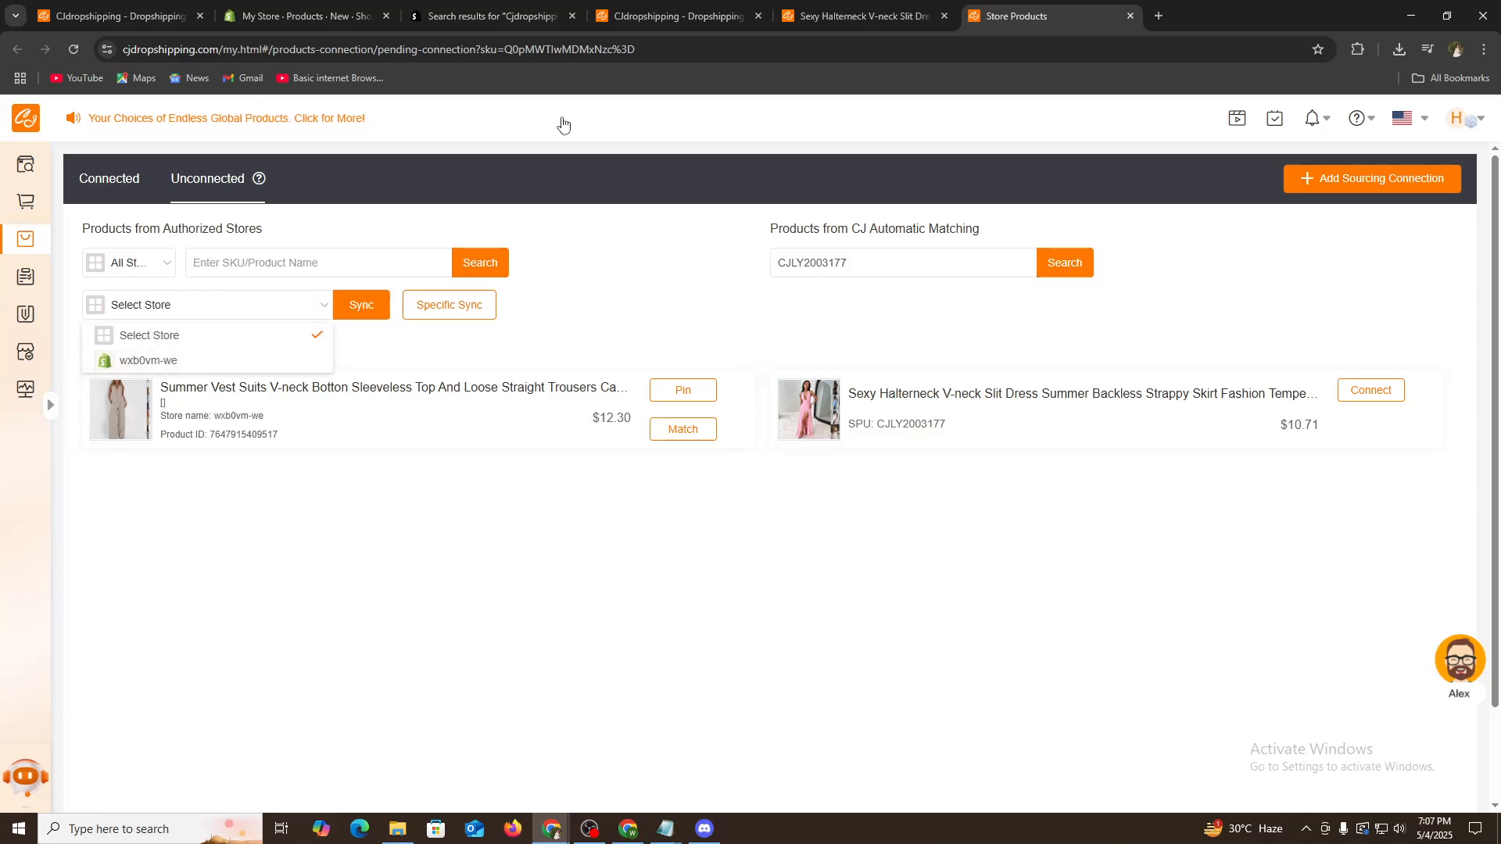
pyautogui.click(493, 15)
pyautogui.click(305, 15)
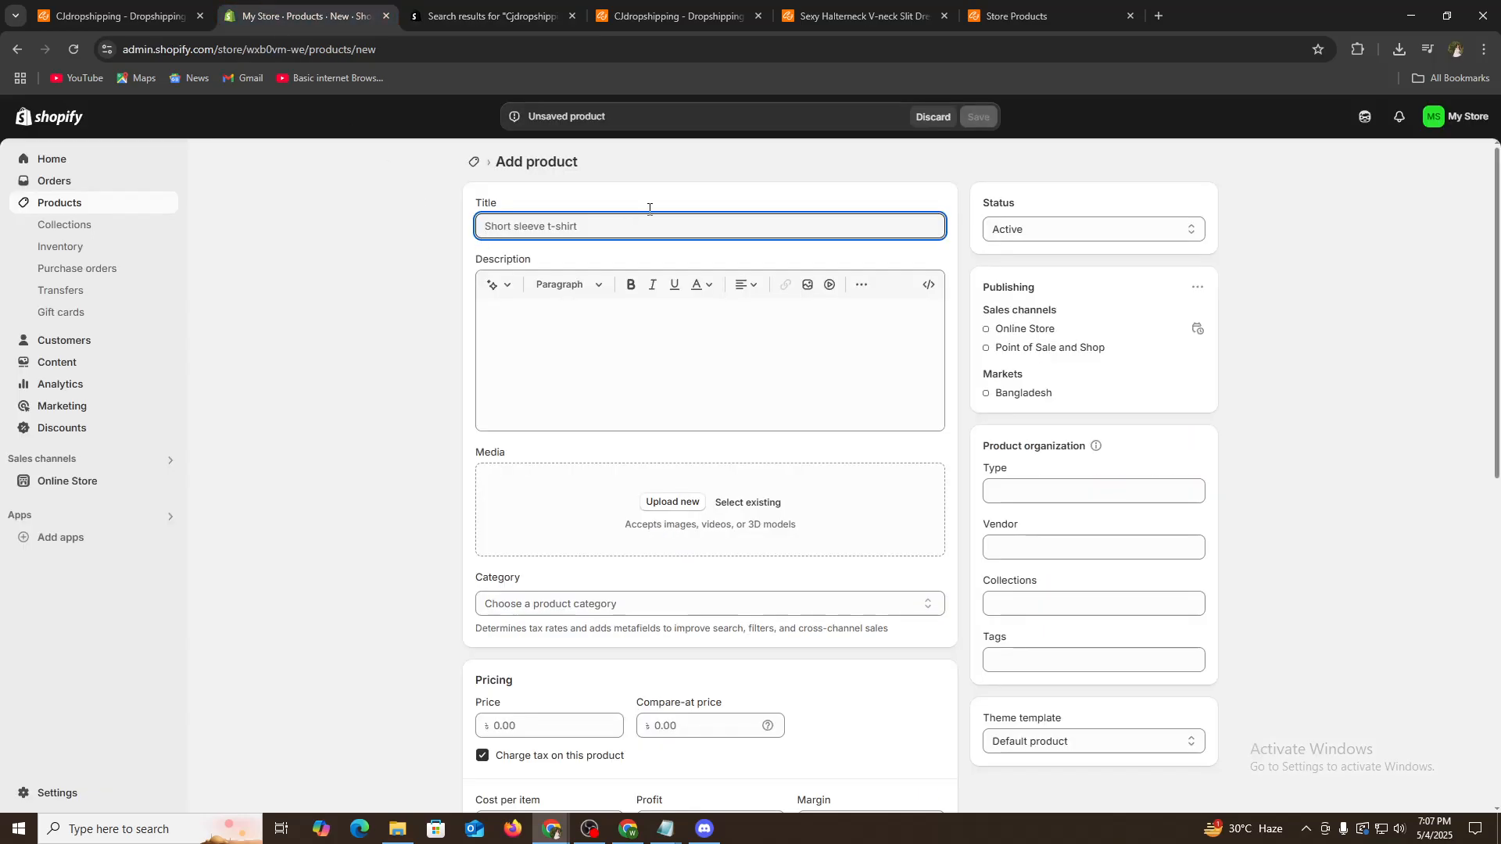
# - Open the matched Sexy Halterneck V-neck Slit Dress CJ product page in a new tab
pyautogui.click(1017, 15)
pyautogui.rightClick(946, 393)
pyautogui.click(989, 403)
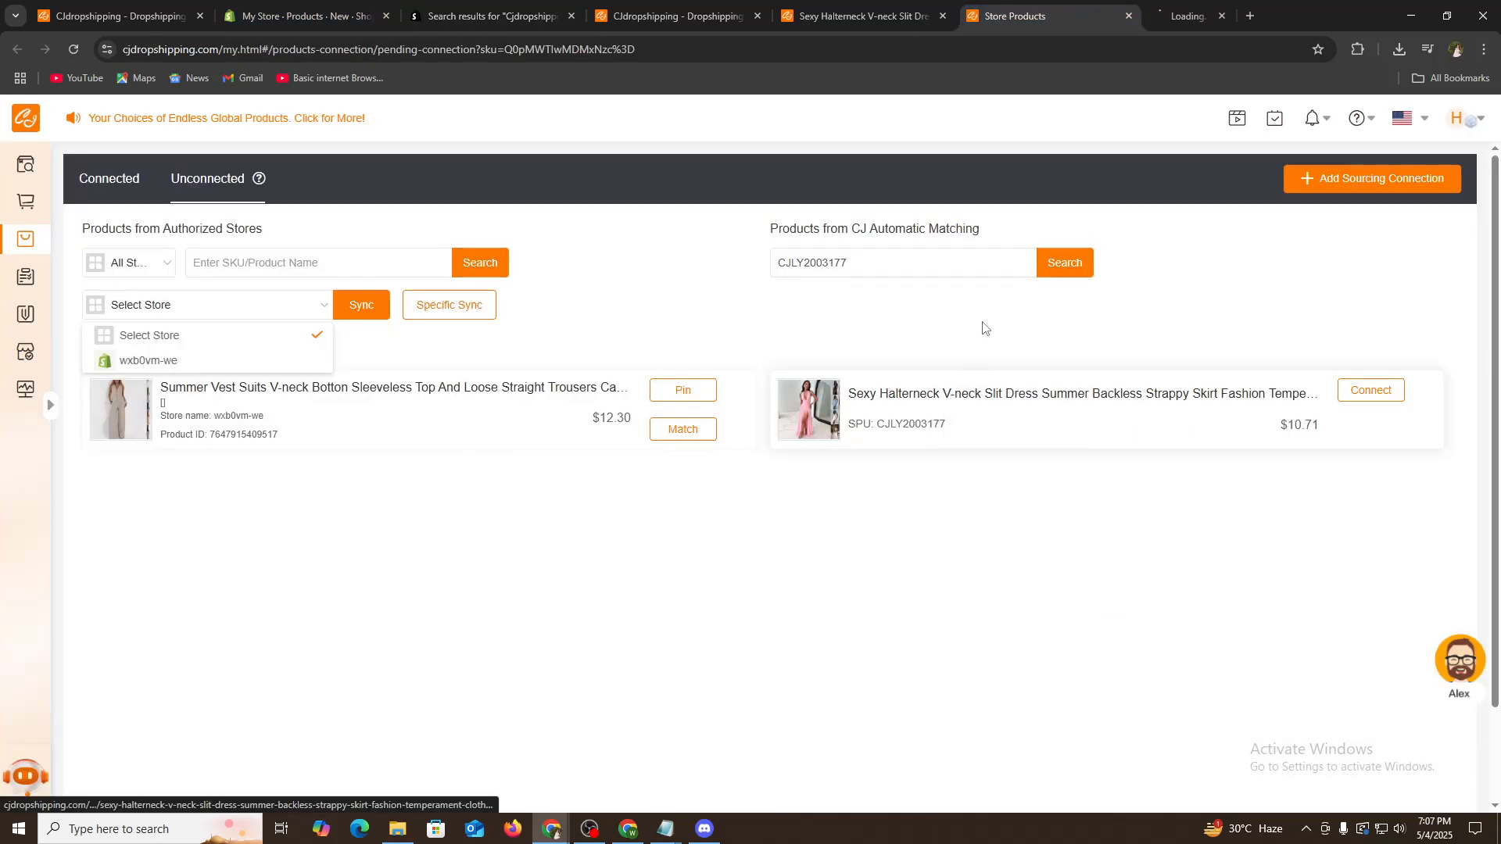
pyautogui.click(1204, 16)
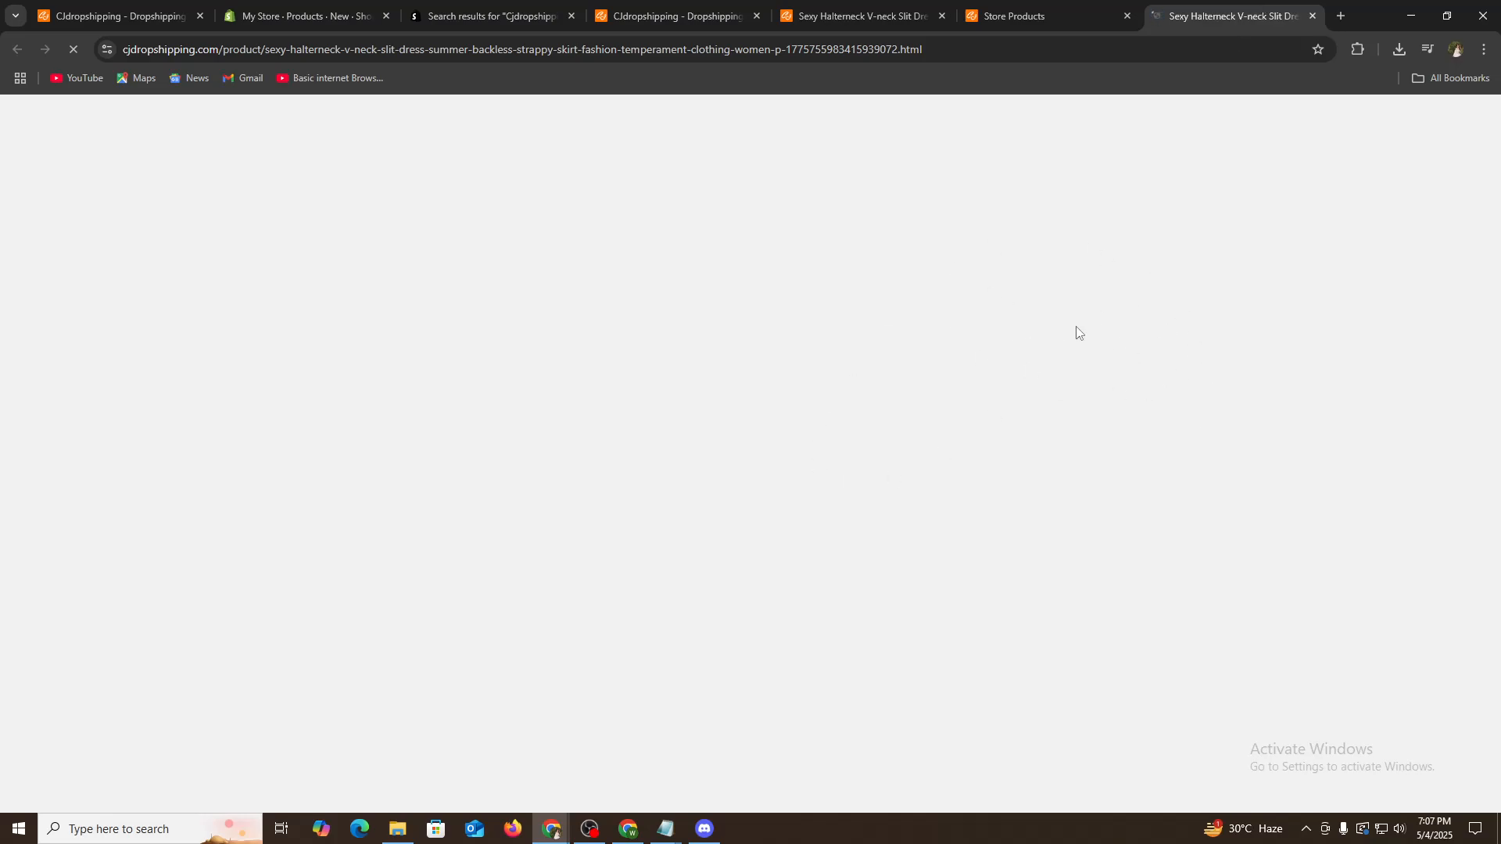
# - Copy the dress's title, description, image and category from the CJ product page into the new Shopify product
pyautogui.click(459, 14)
pyautogui.click(297, 16)
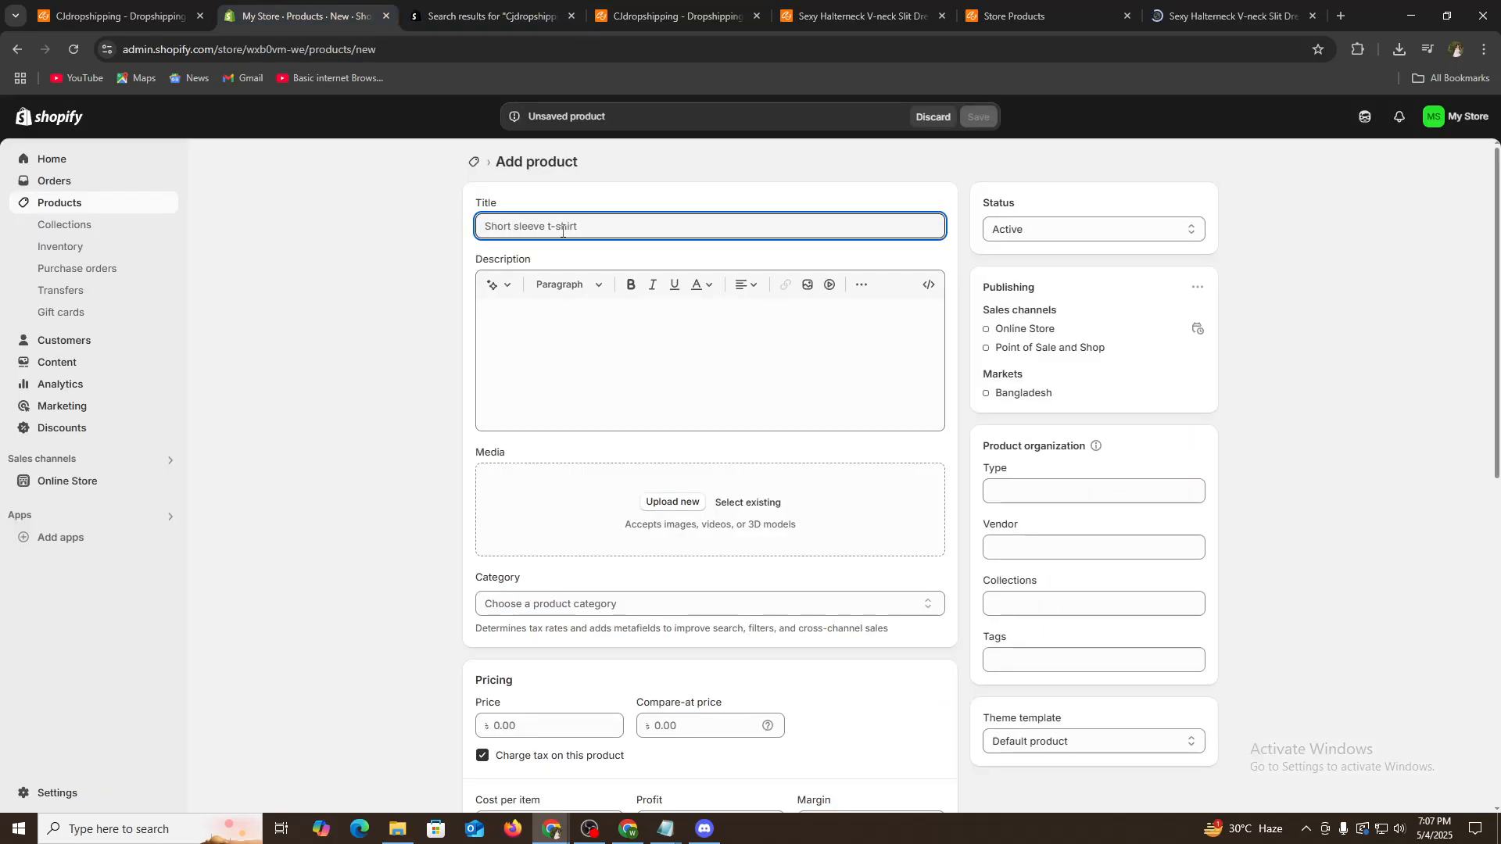
pyautogui.click(1256, 6)
pyautogui.click(294, 8)
pyautogui.click(1256, 9)
pyautogui.click(283, 7)
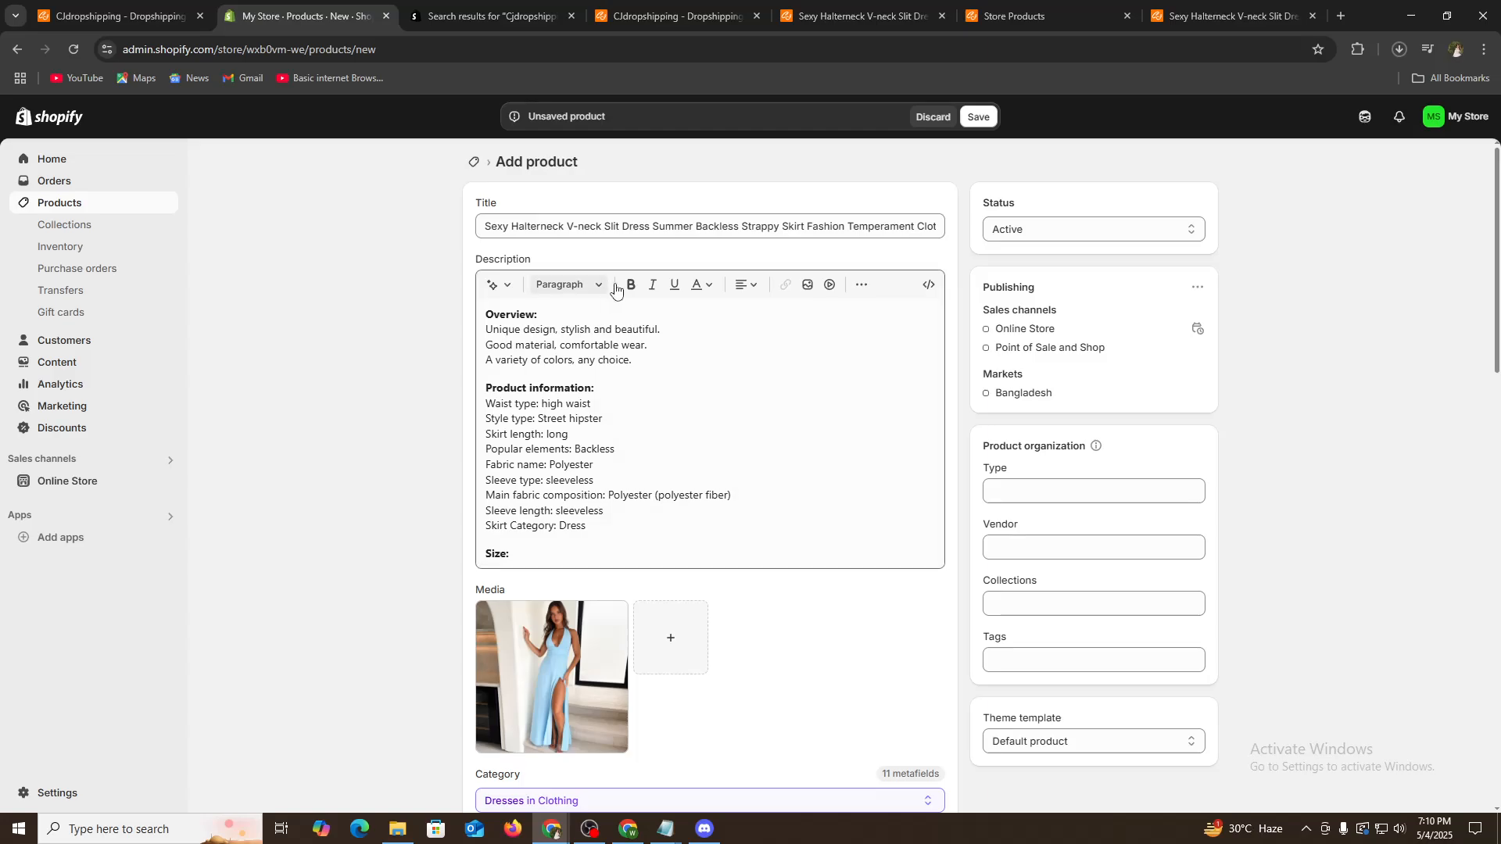
# - Review the filled product form and save the new product
pyautogui.scroll(-6, 686, 453)
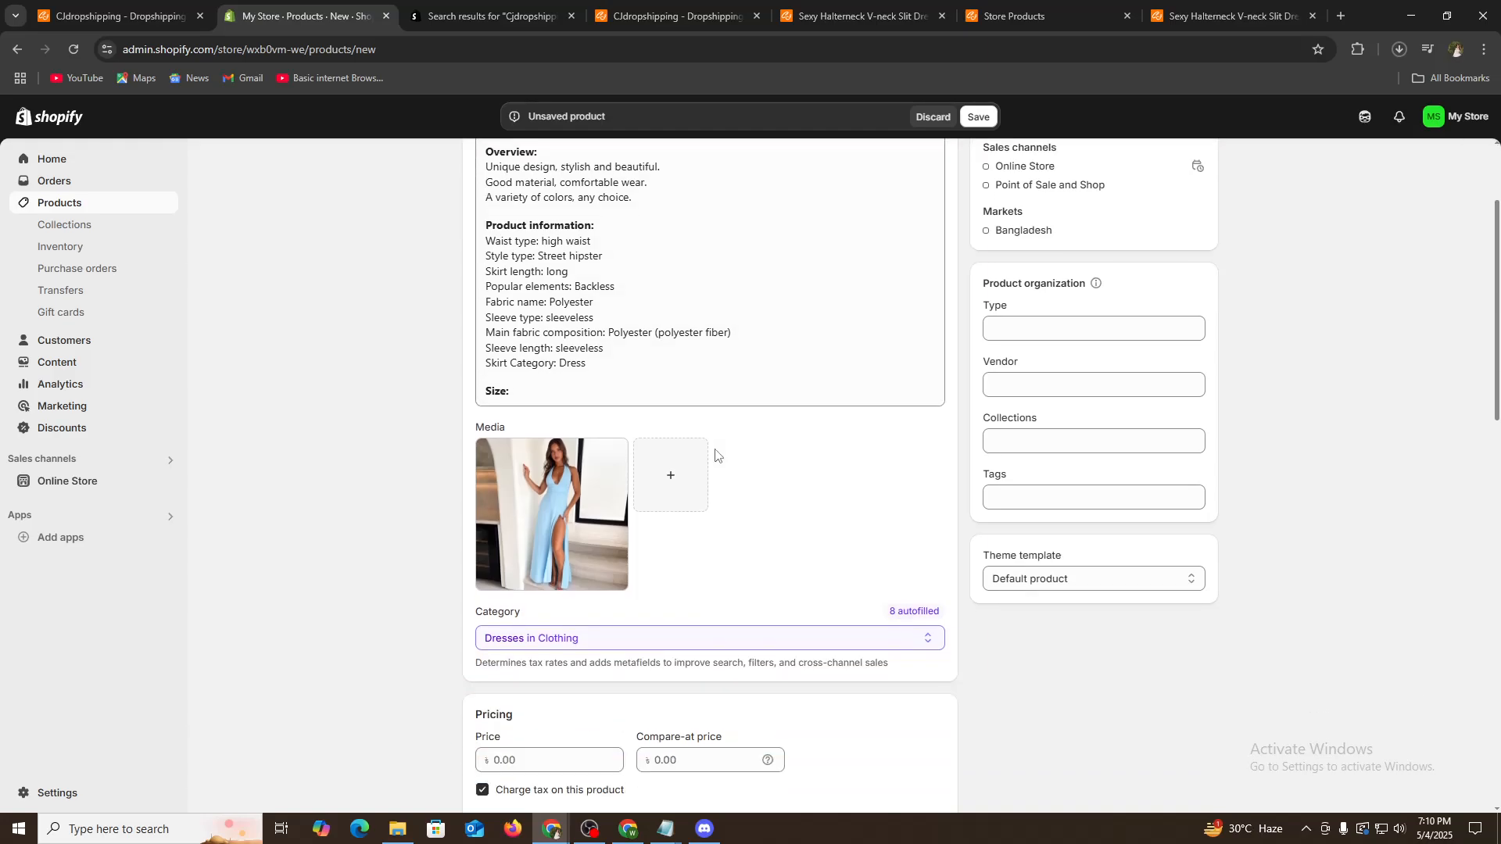
pyautogui.click(530, 454)
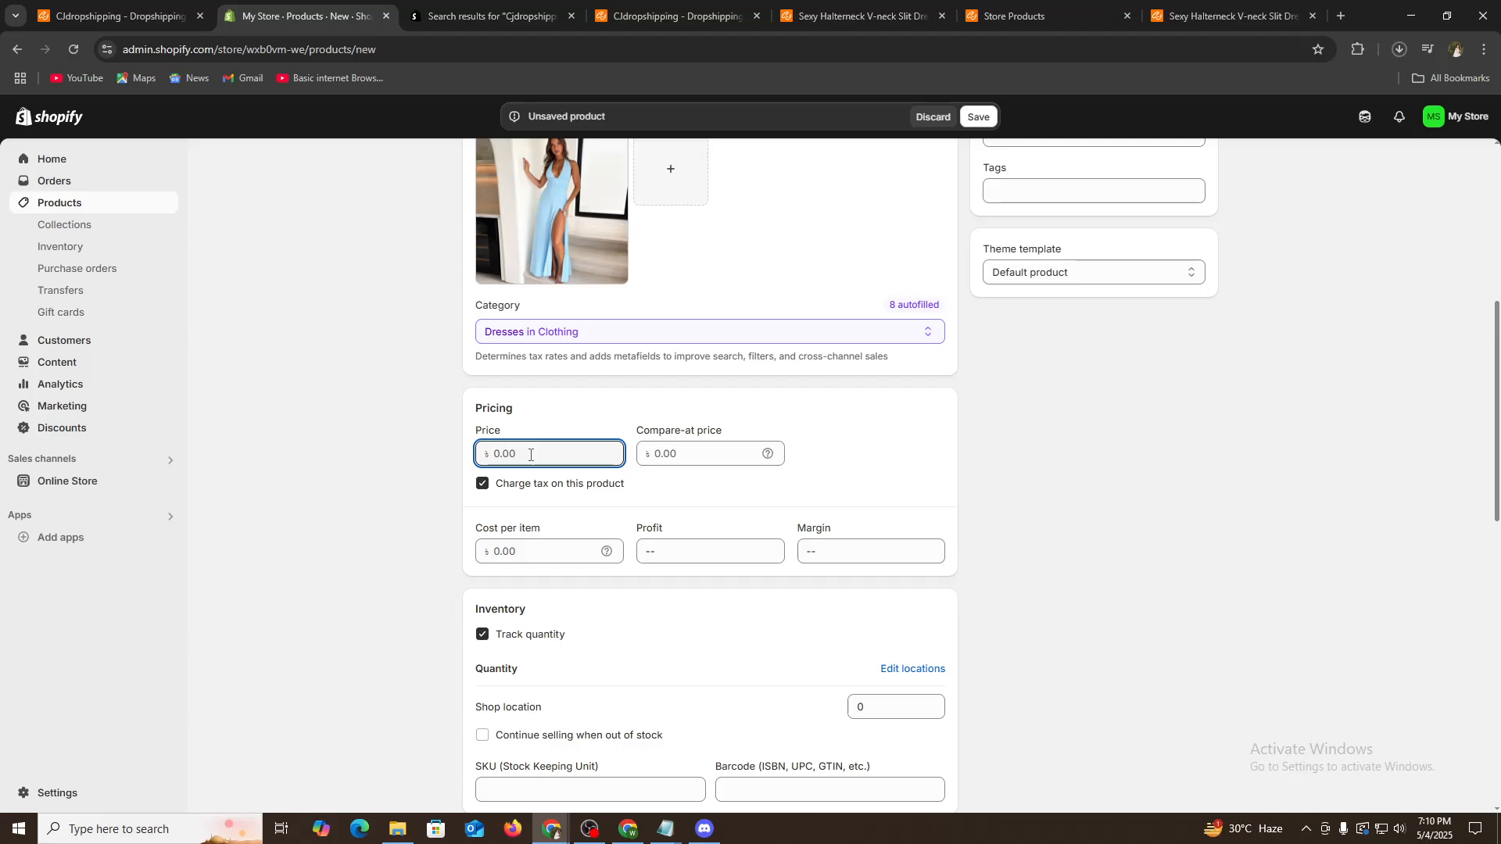
pyautogui.scroll(-11, 925, 636)
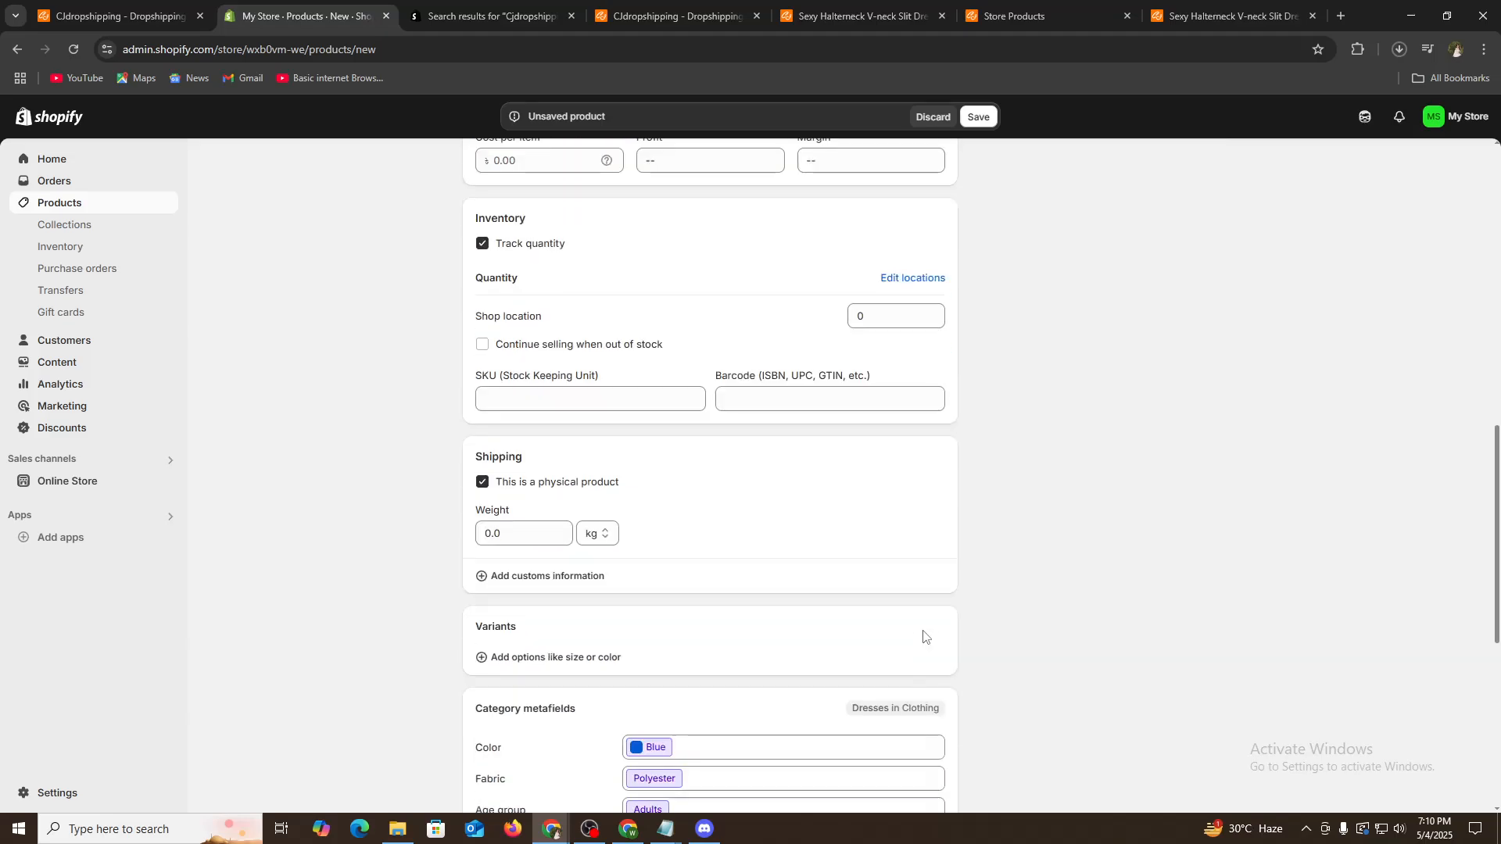
pyautogui.middleClick(1237, 708)
pyautogui.scroll(18, 1237, 708)
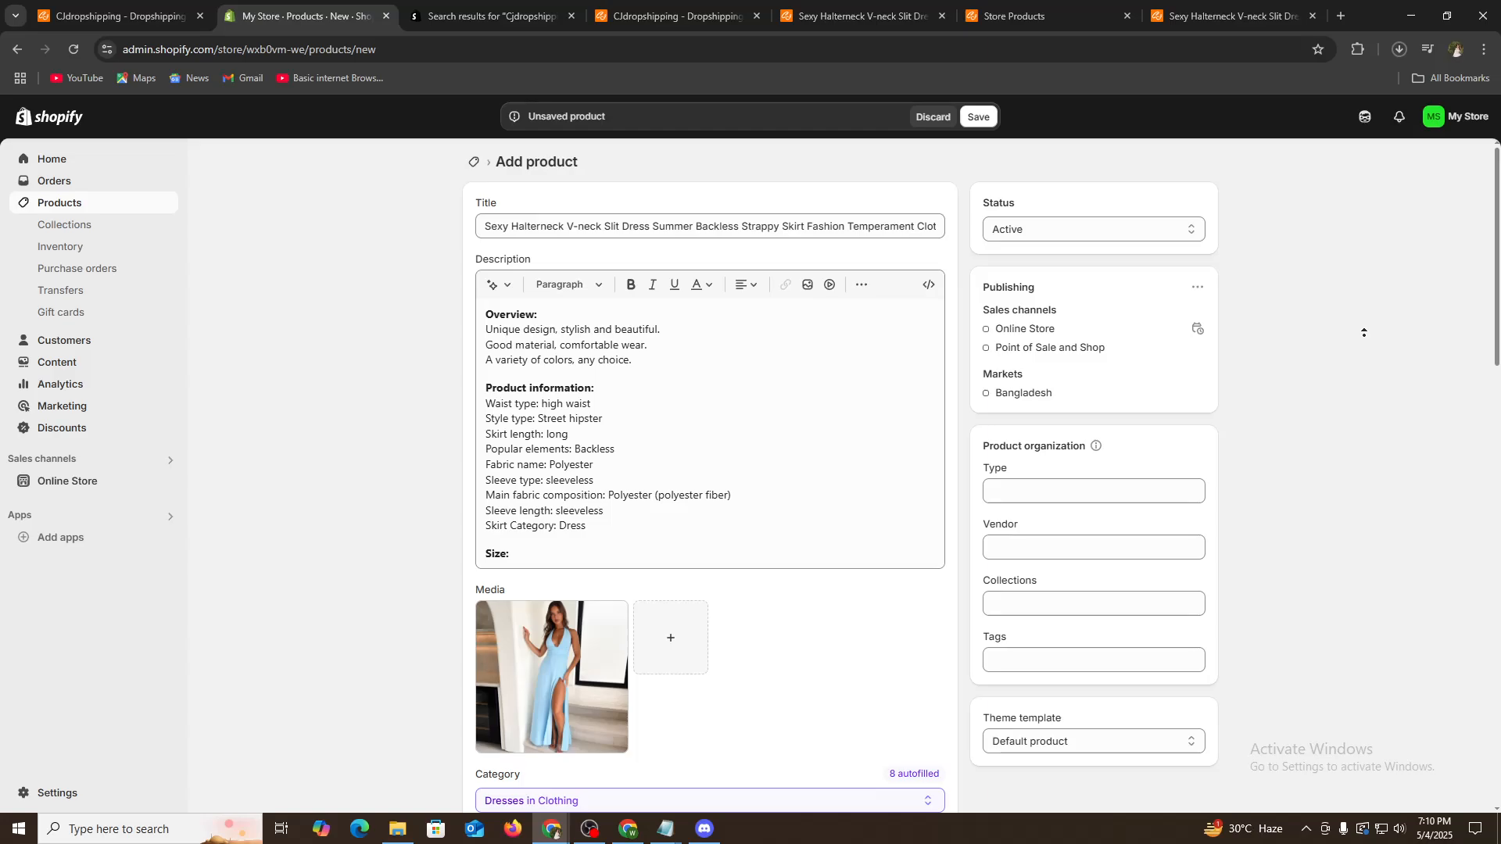
pyautogui.click(979, 119)
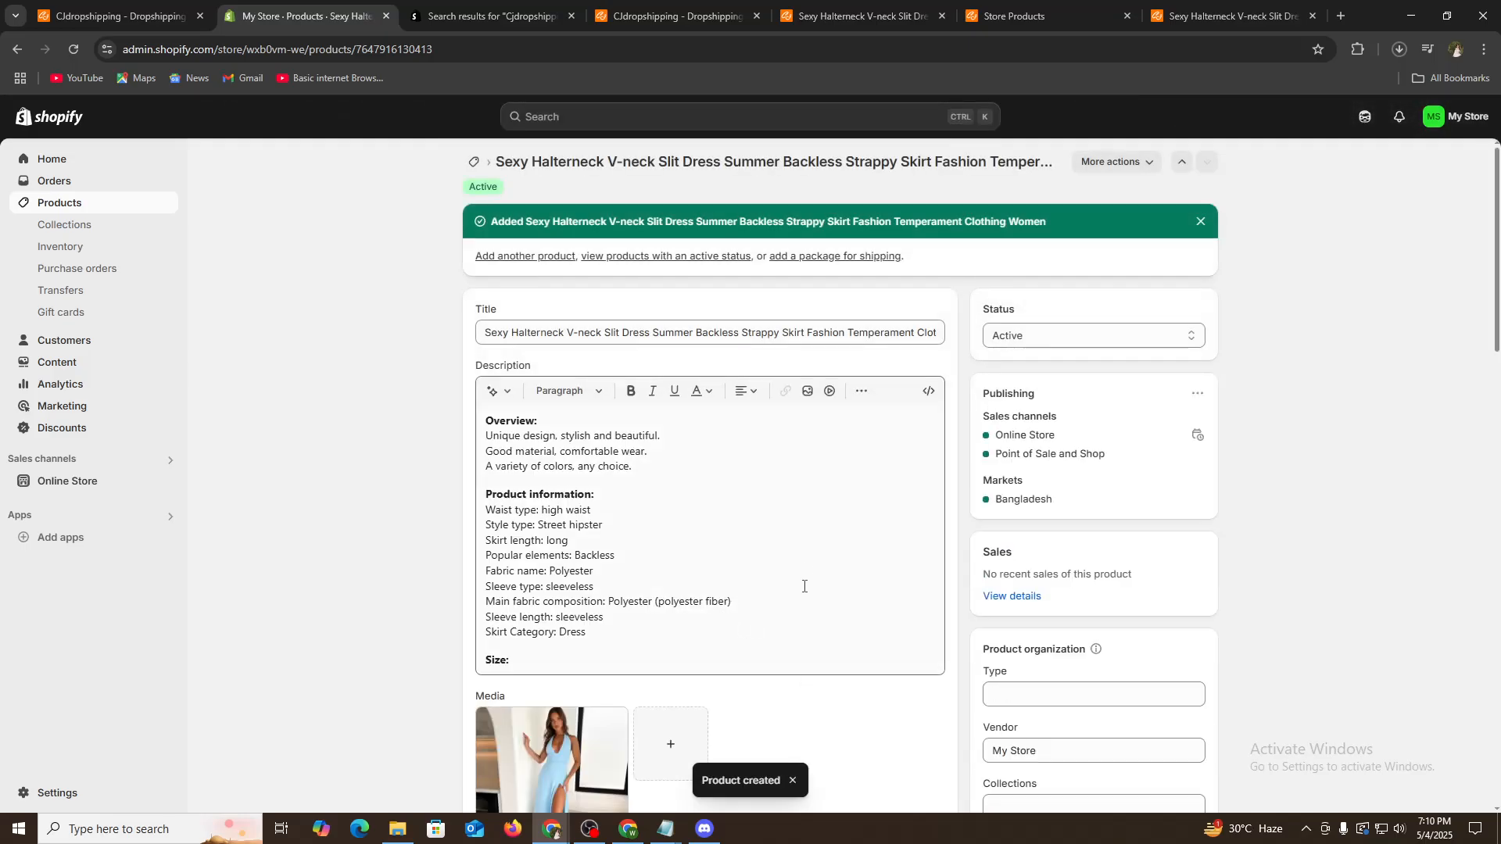
# - Sync the wxb0vm-we store's products into CJ's unconnected products list
pyautogui.click(1064, 8)
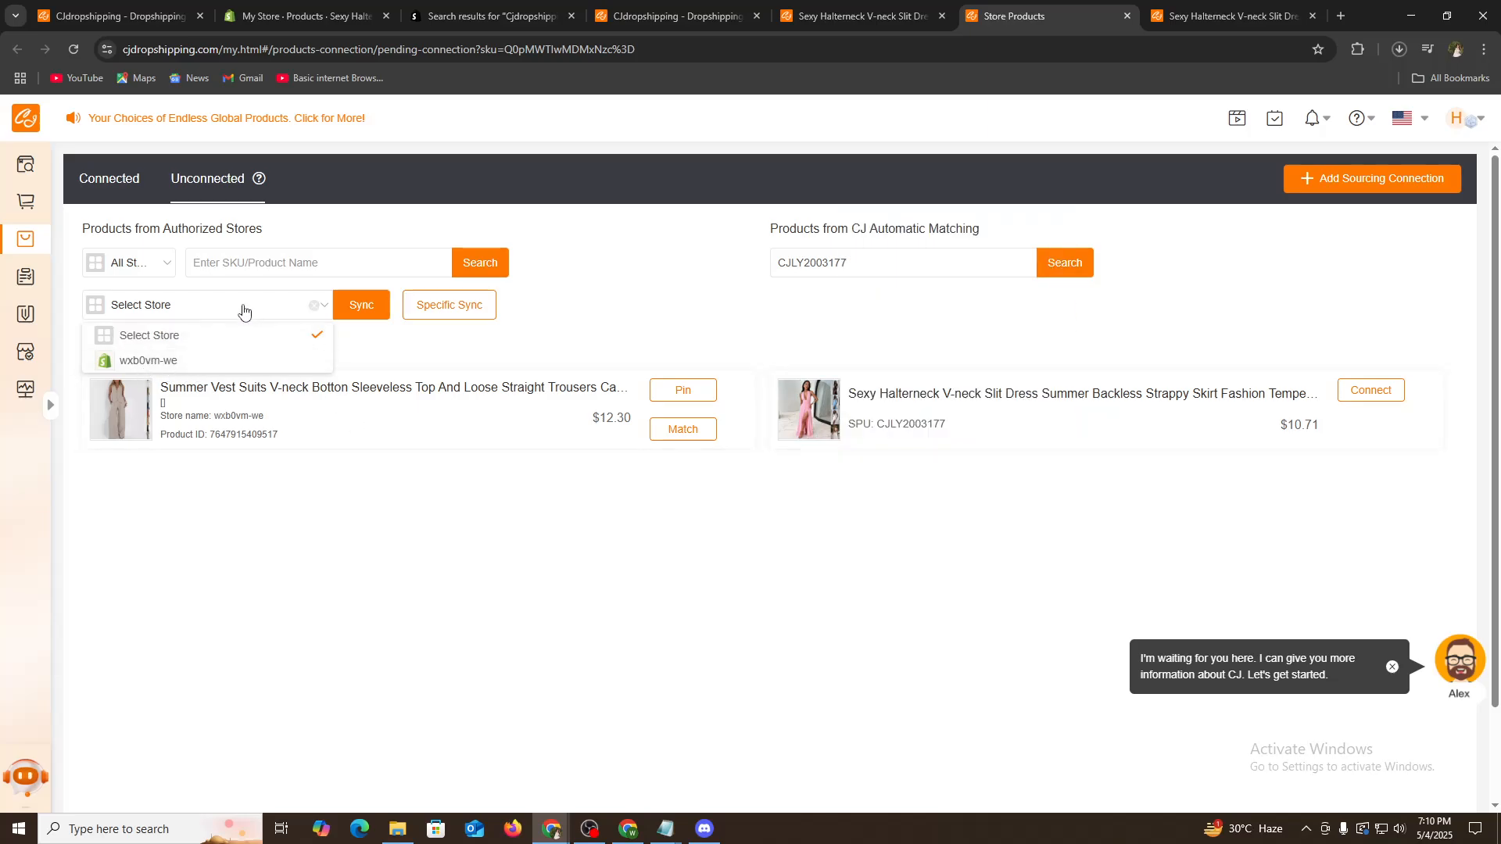
pyautogui.click(192, 315)
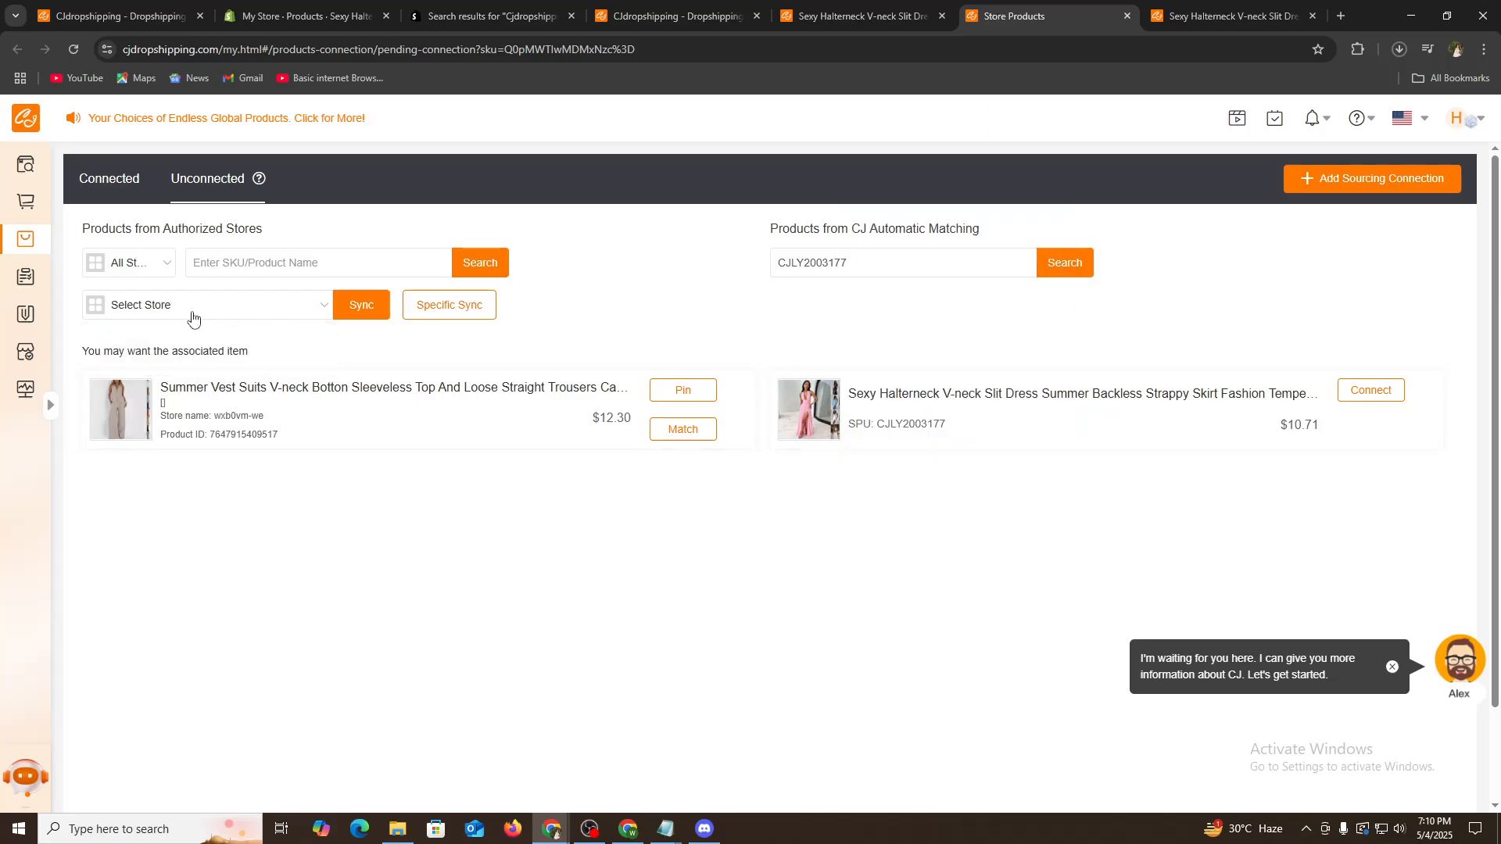
pyautogui.click(233, 308)
pyautogui.click(150, 360)
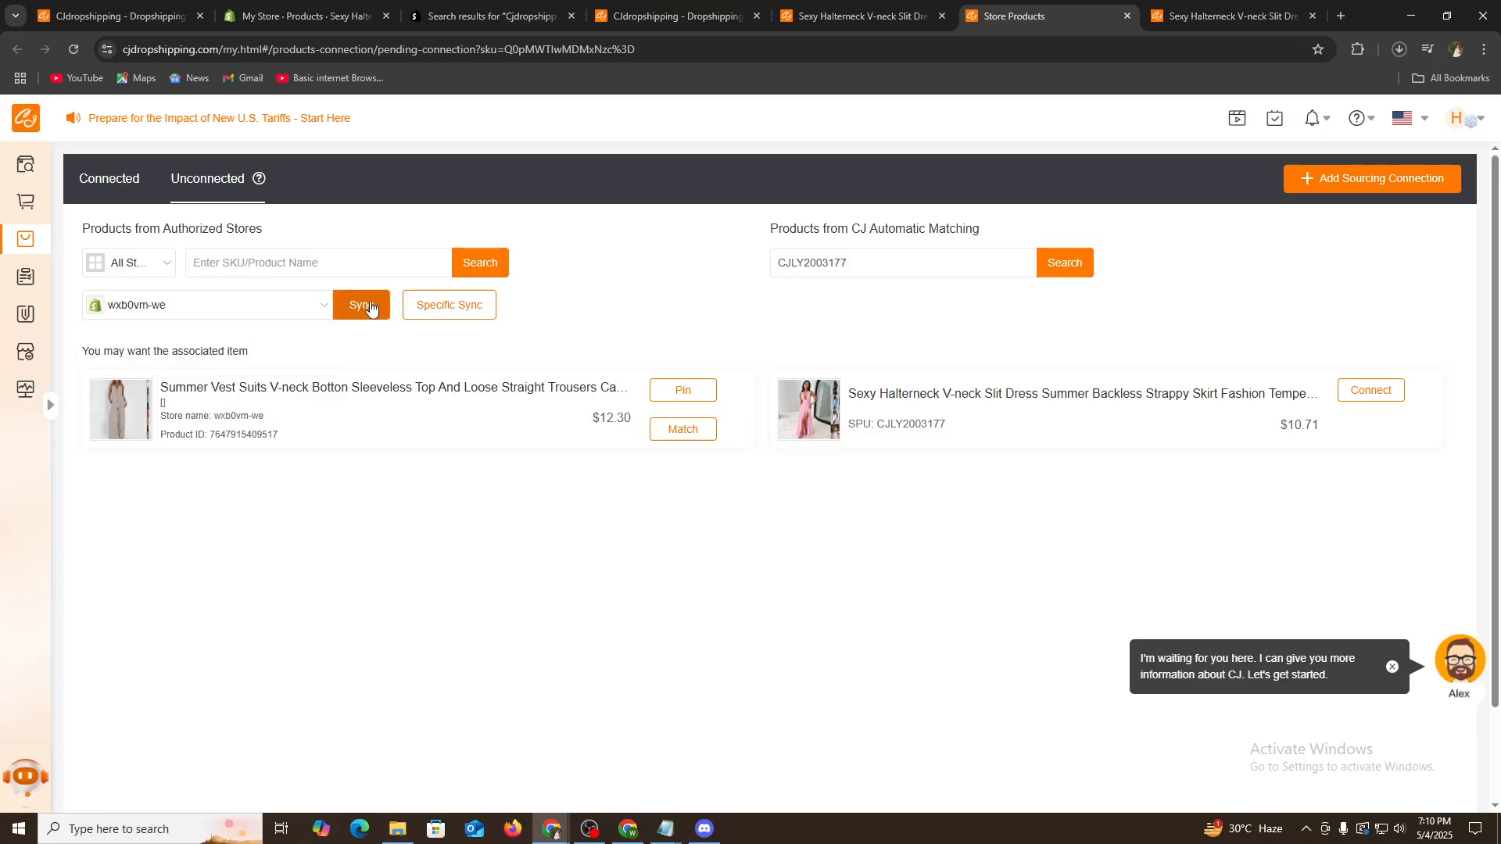
pyautogui.click(357, 307)
pyautogui.click(788, 482)
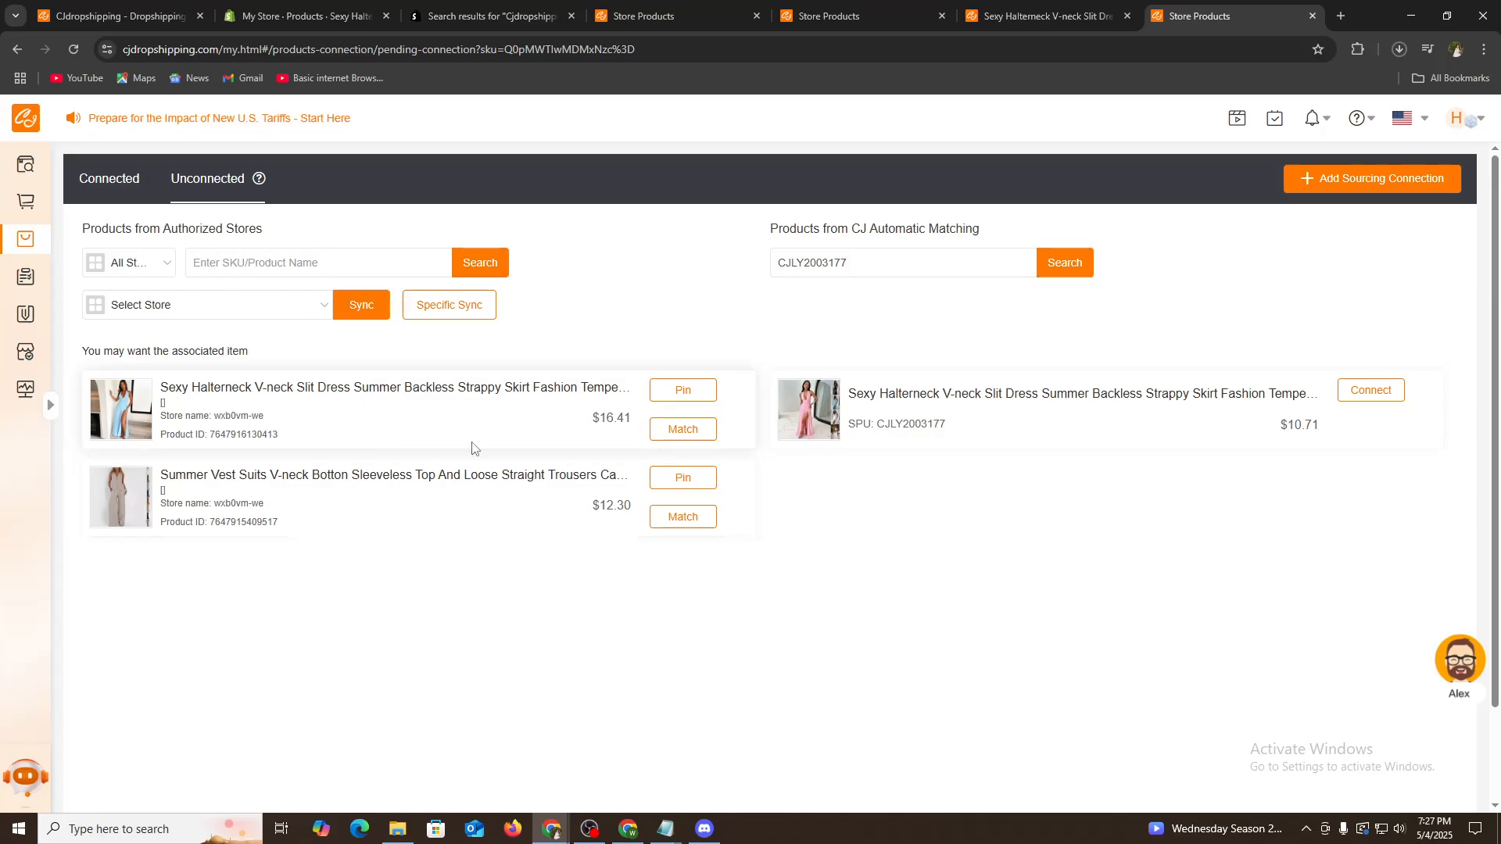
# - Open the match dialog for the Sexy Halterneck dress, pick the Pink,S CJ variant and DHL Official shipping method
pyautogui.click(684, 390)
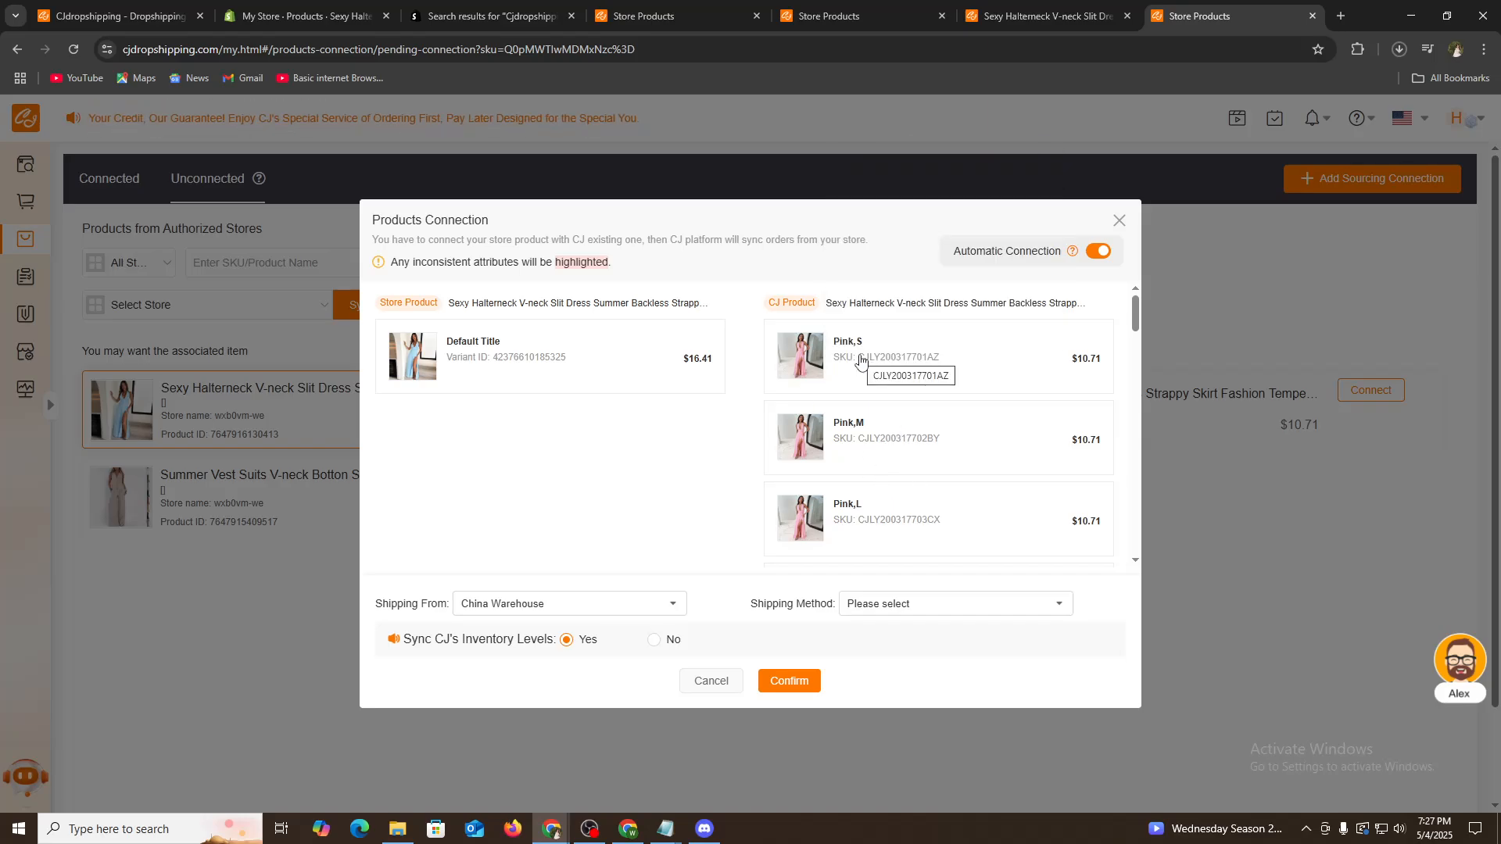
pyautogui.click(860, 361)
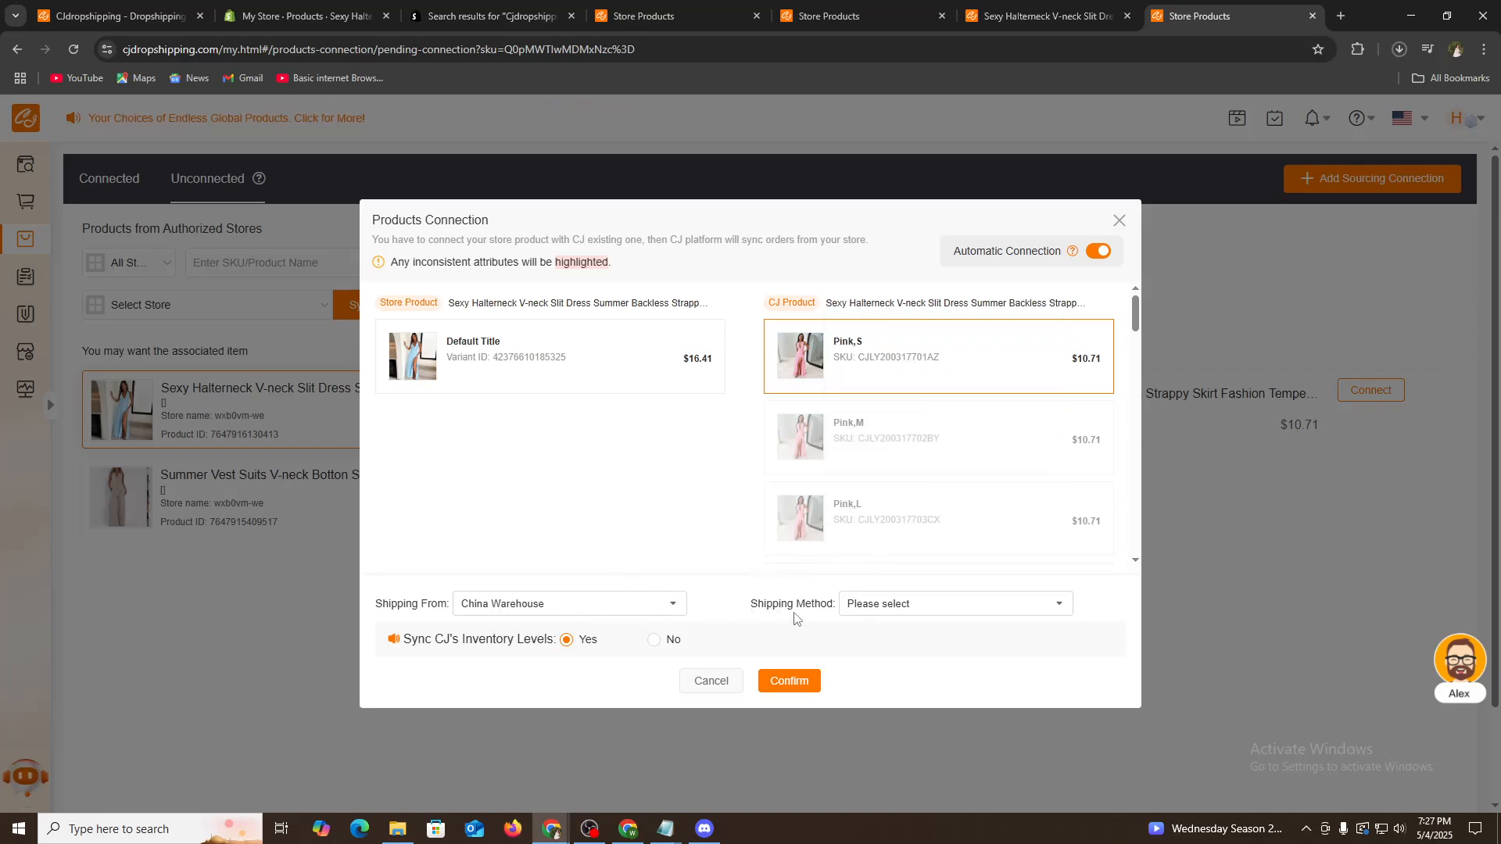
pyautogui.moveTo(780, 604); pyautogui.dragTo(815, 611)
pyautogui.moveTo(410, 609); pyautogui.dragTo(421, 606)
pyautogui.click(502, 612)
pyautogui.click(500, 626)
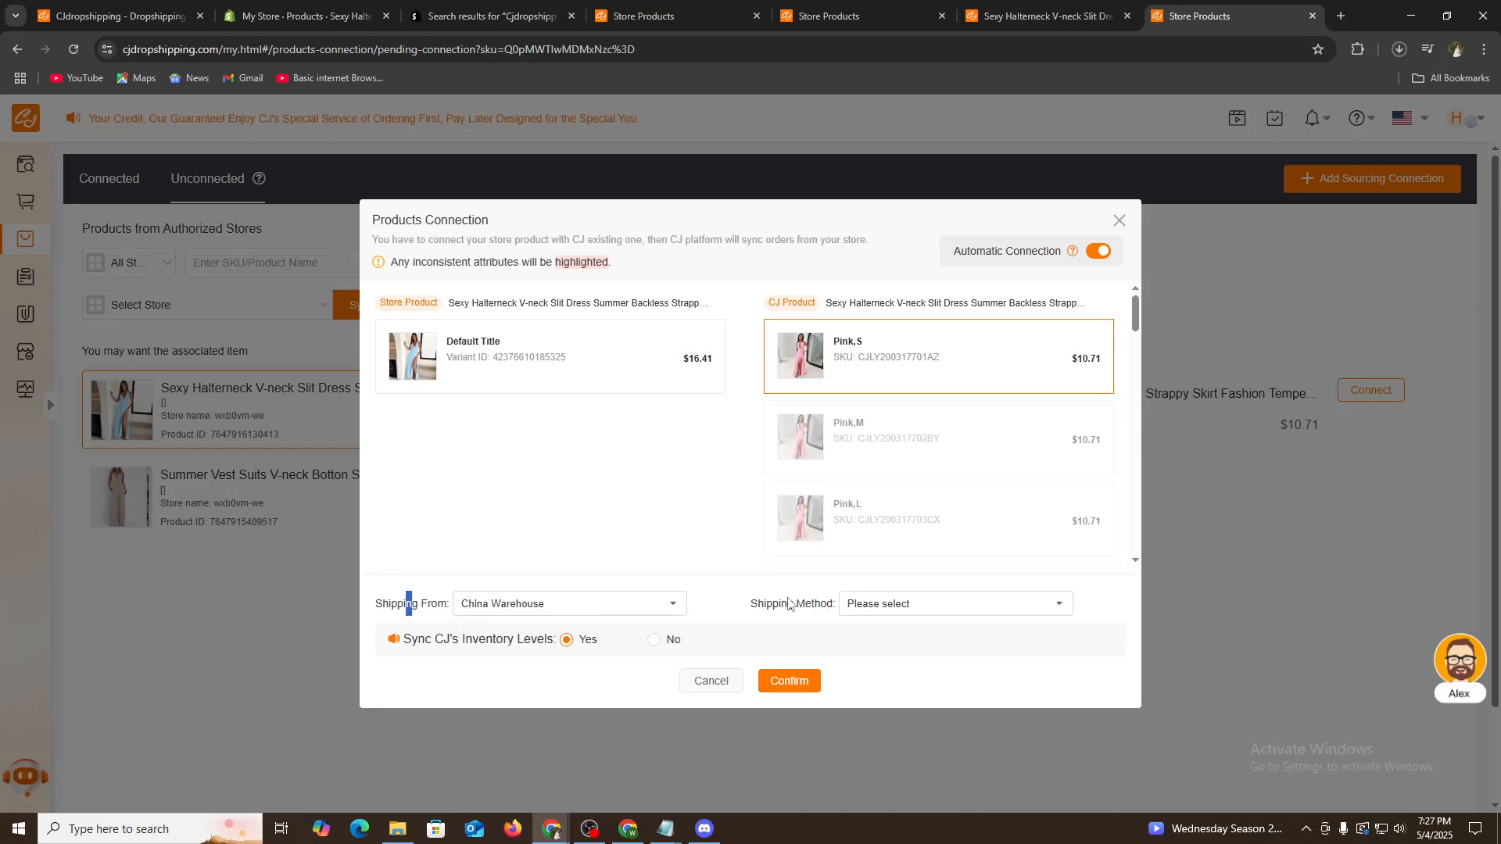
pyautogui.click(563, 573)
pyautogui.click(903, 618)
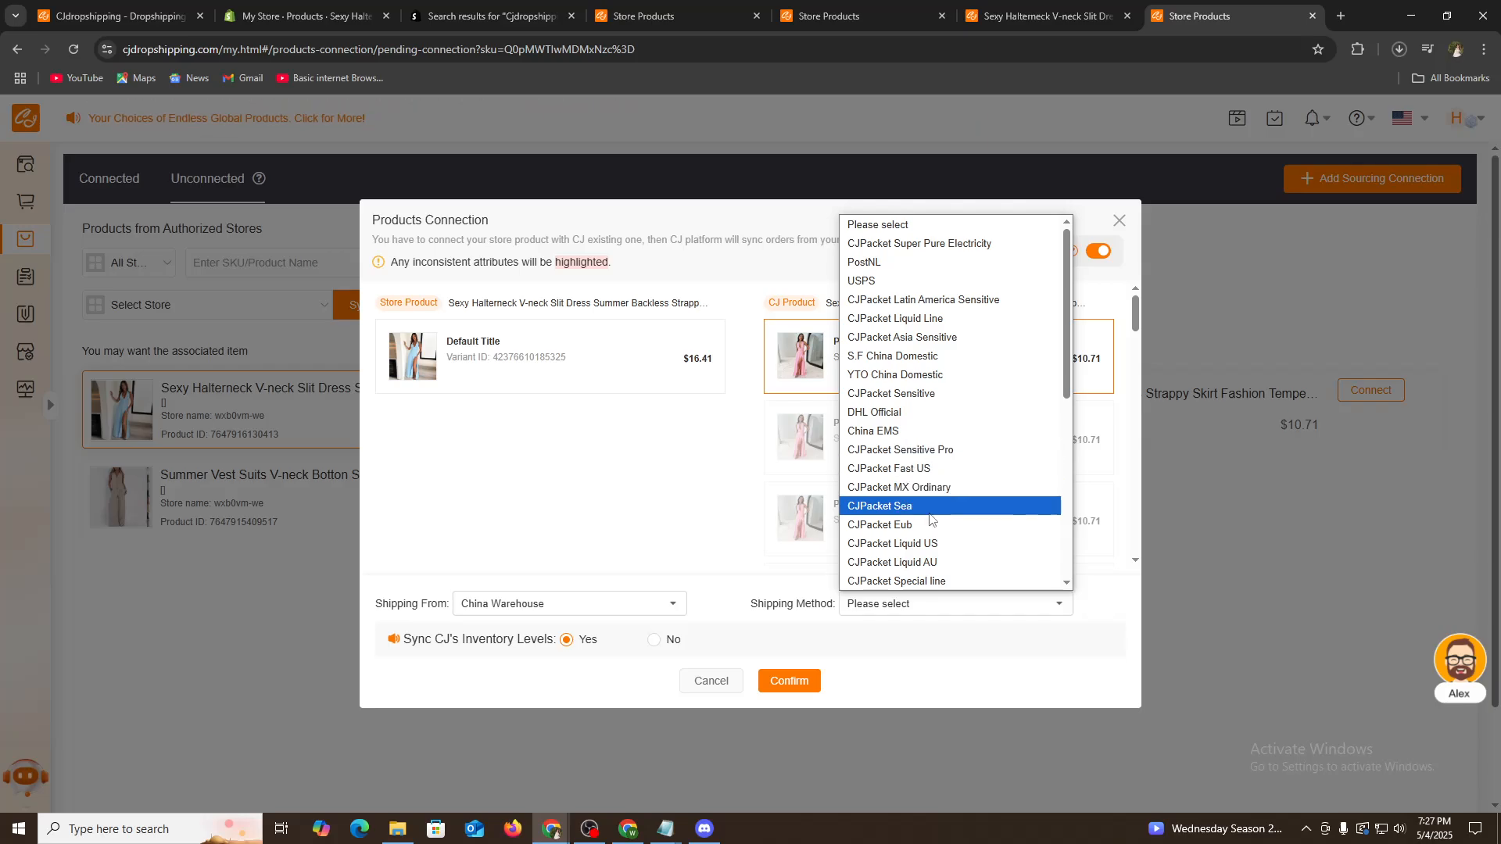
pyautogui.click(913, 418)
# - Select the store product's Default Title variant and confirm the product connection
pyautogui.click(789, 681)
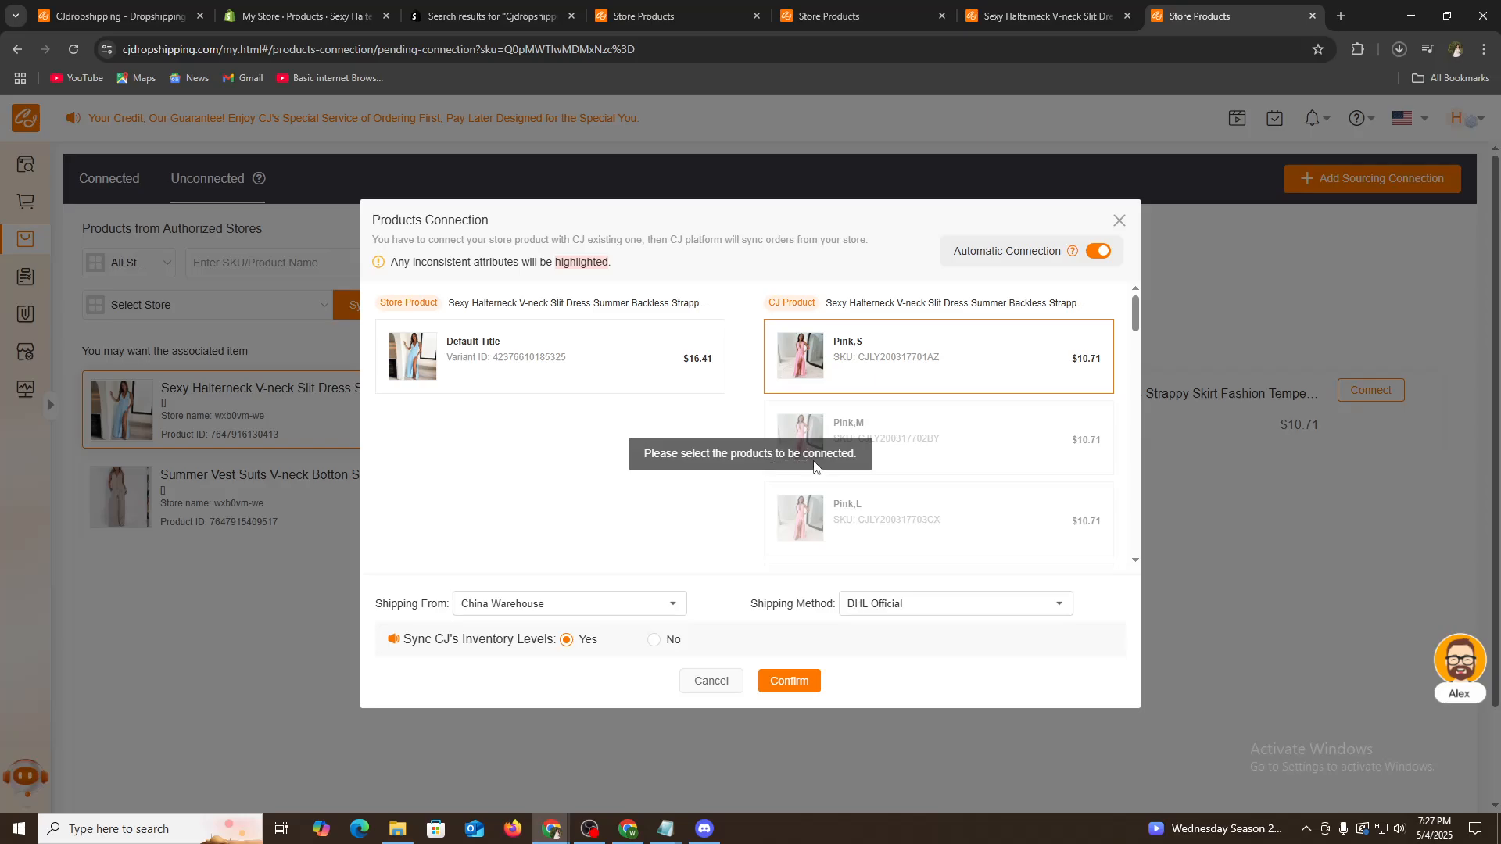
pyautogui.click(573, 370)
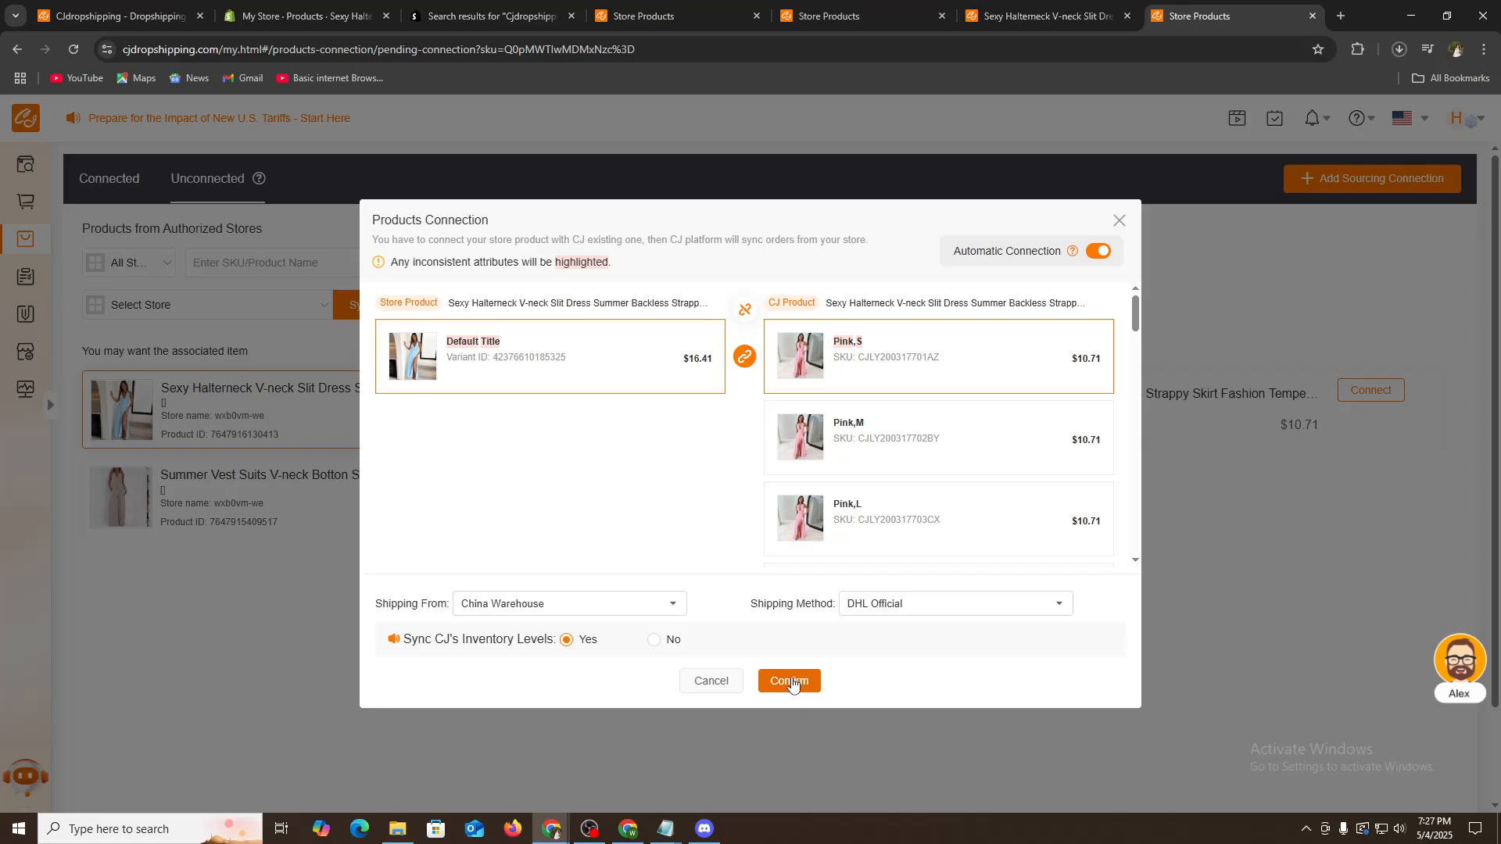
pyautogui.click(791, 692)
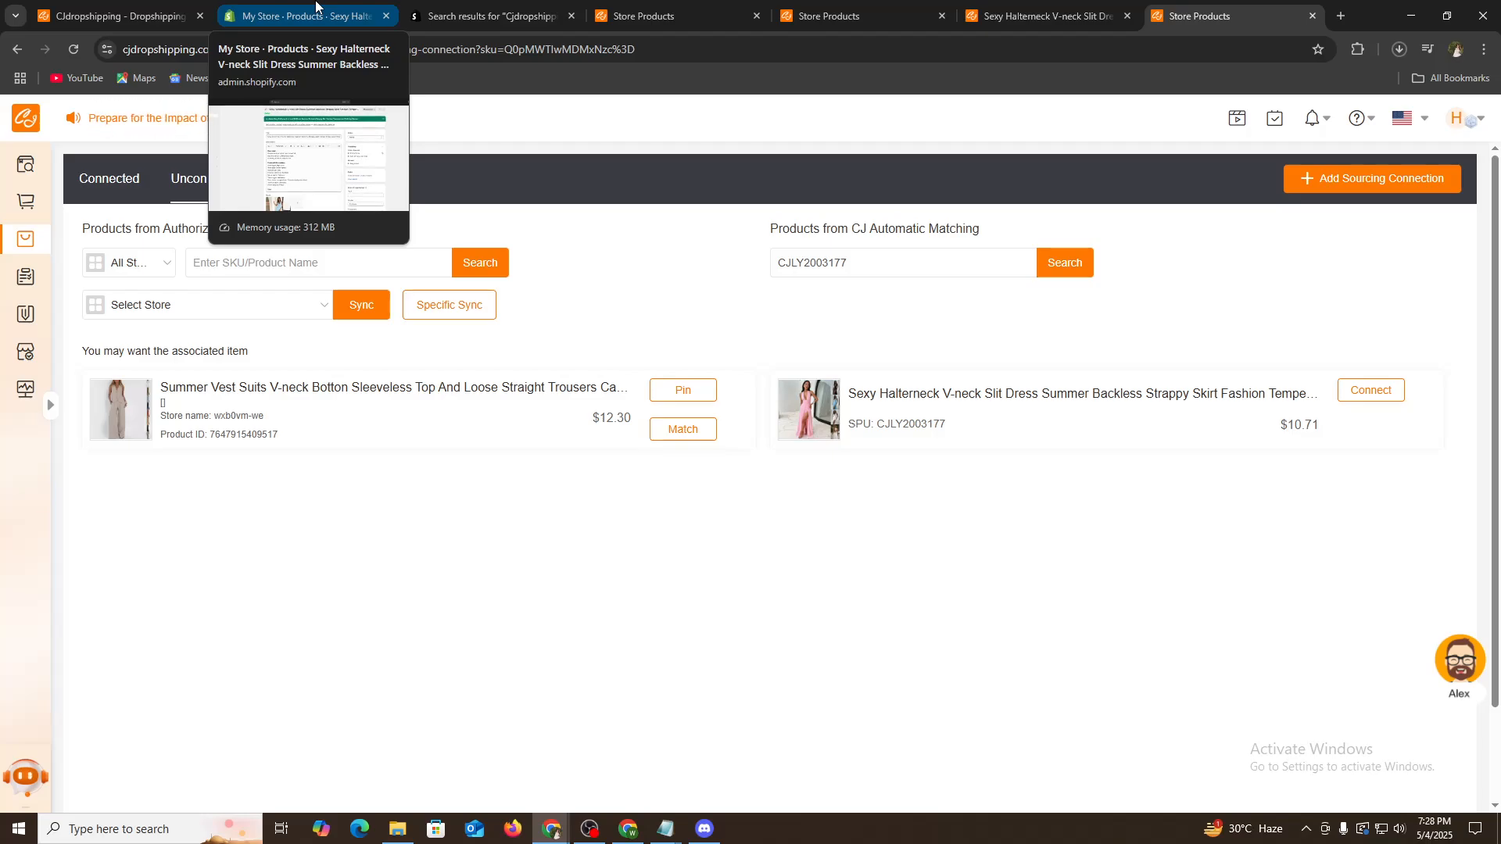
# - Check the Shopify products list and CJ's connected products list
pyautogui.click(313, 7)
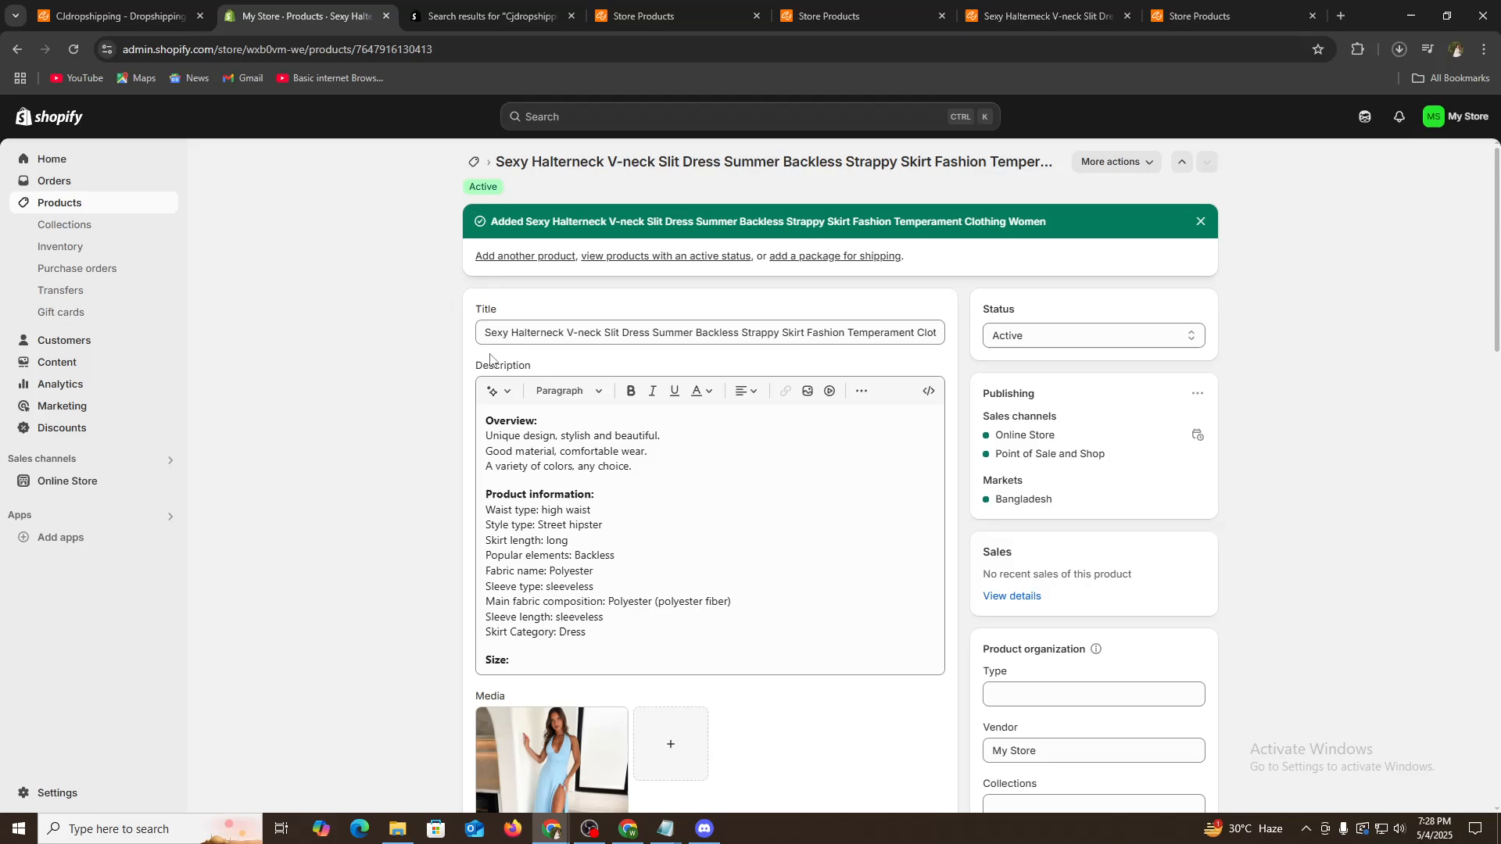
pyautogui.click(58, 208)
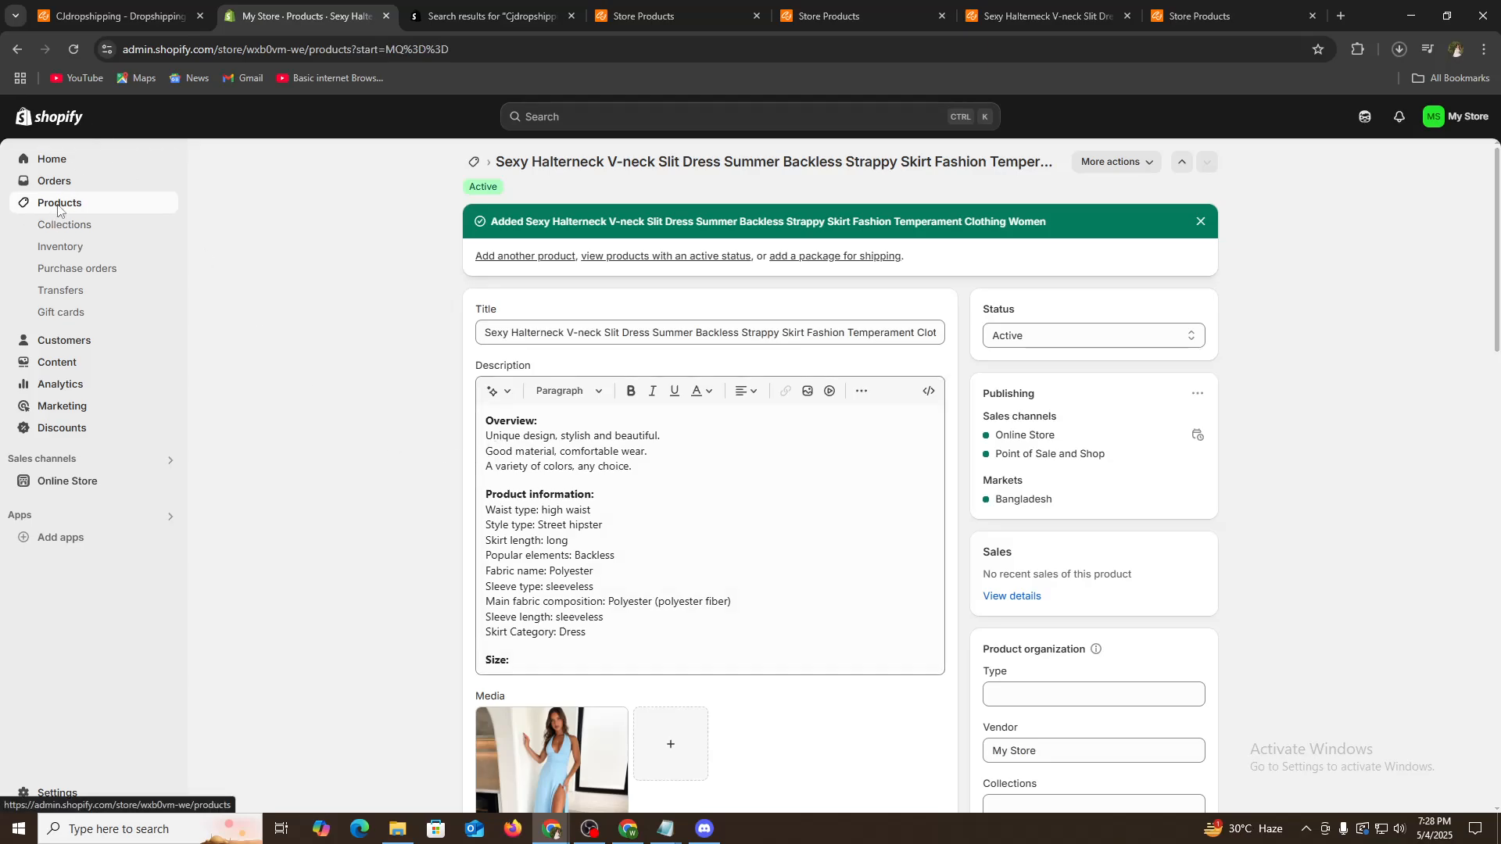
pyautogui.click(633, 8)
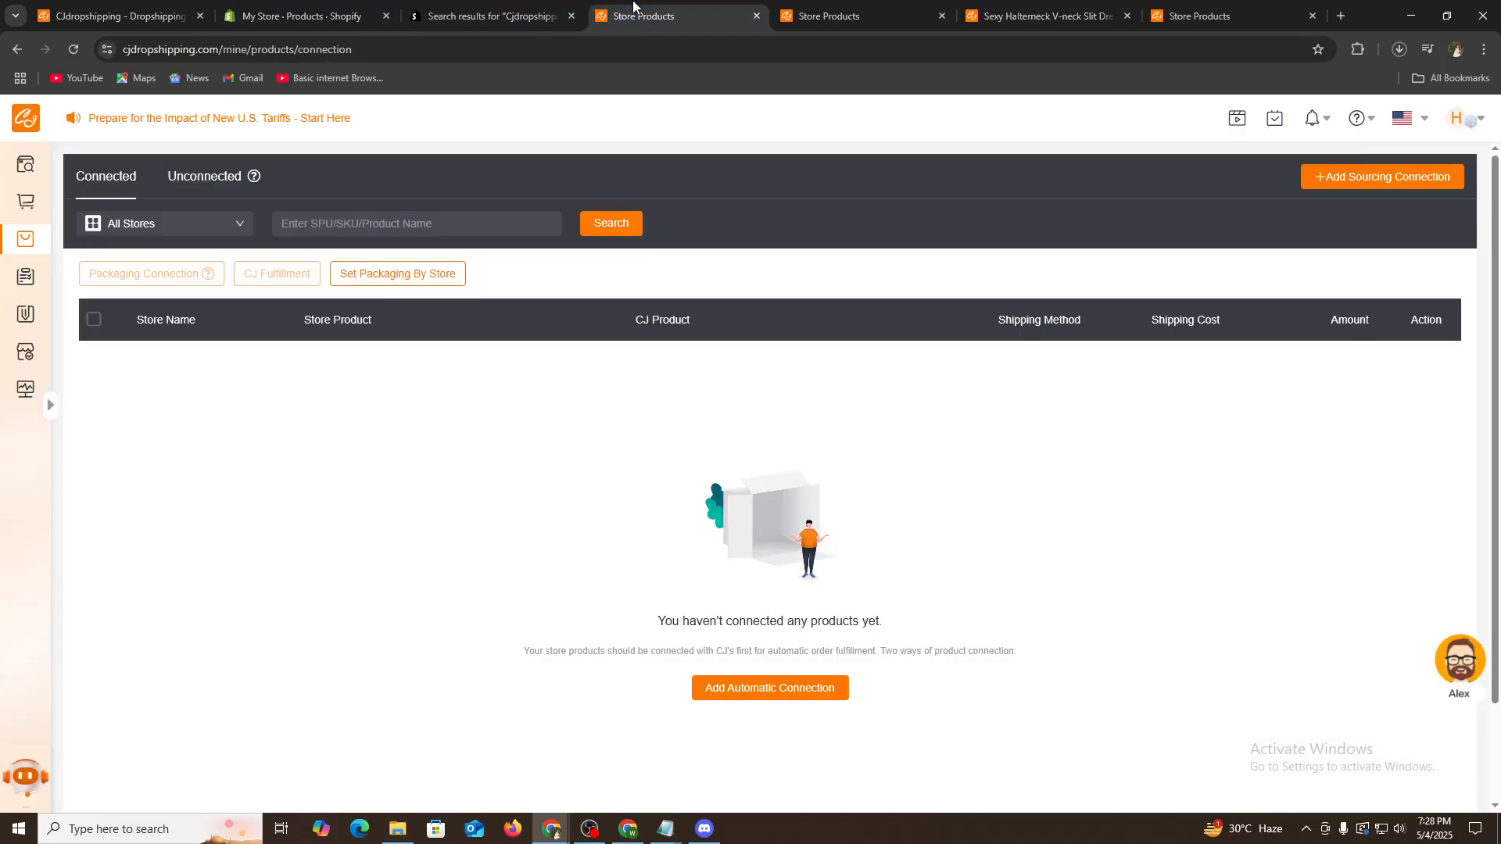
pyautogui.click(314, 8)
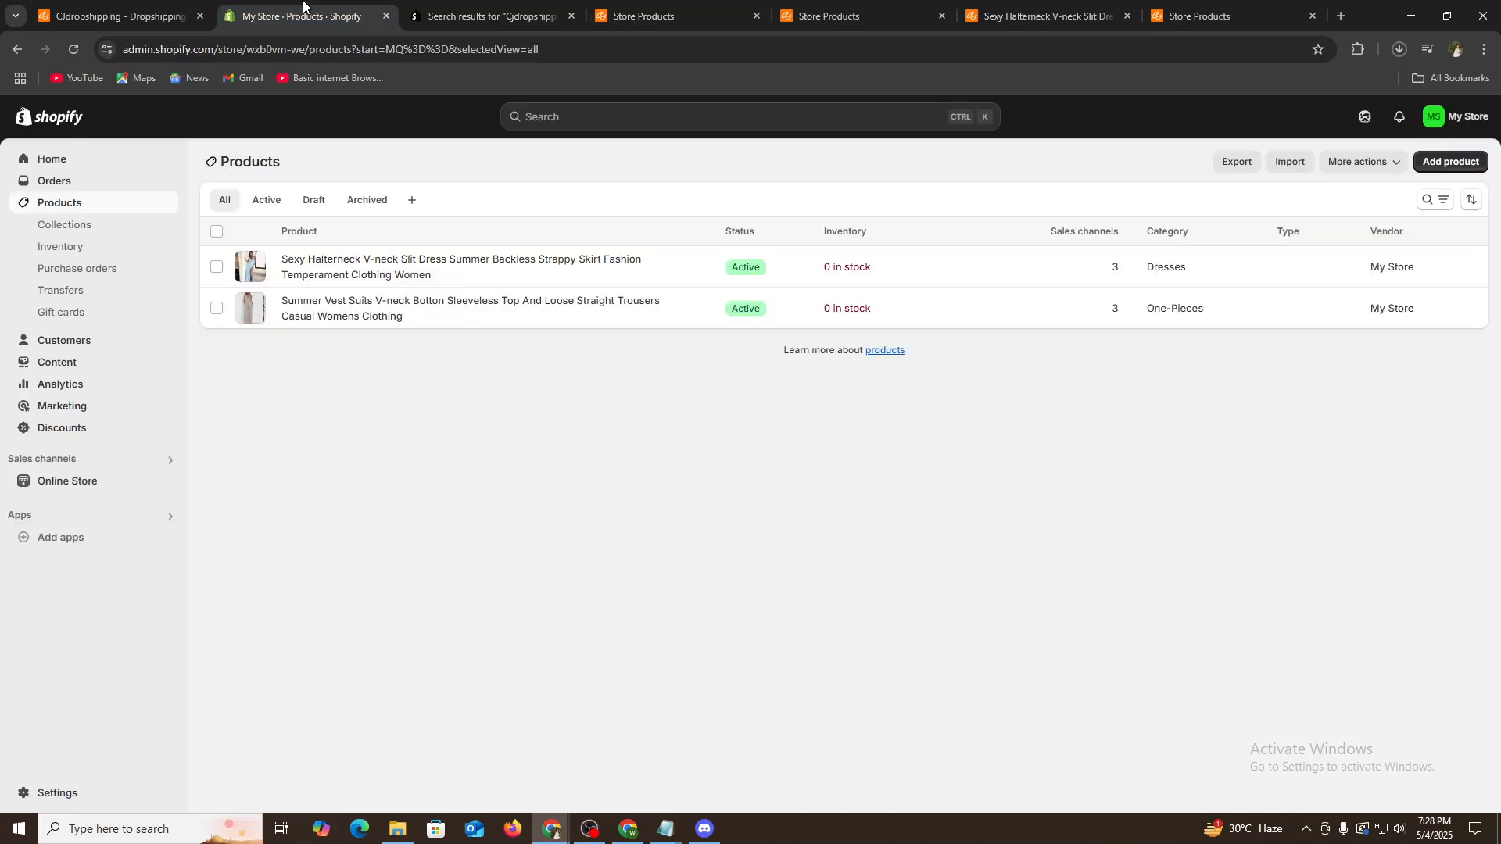